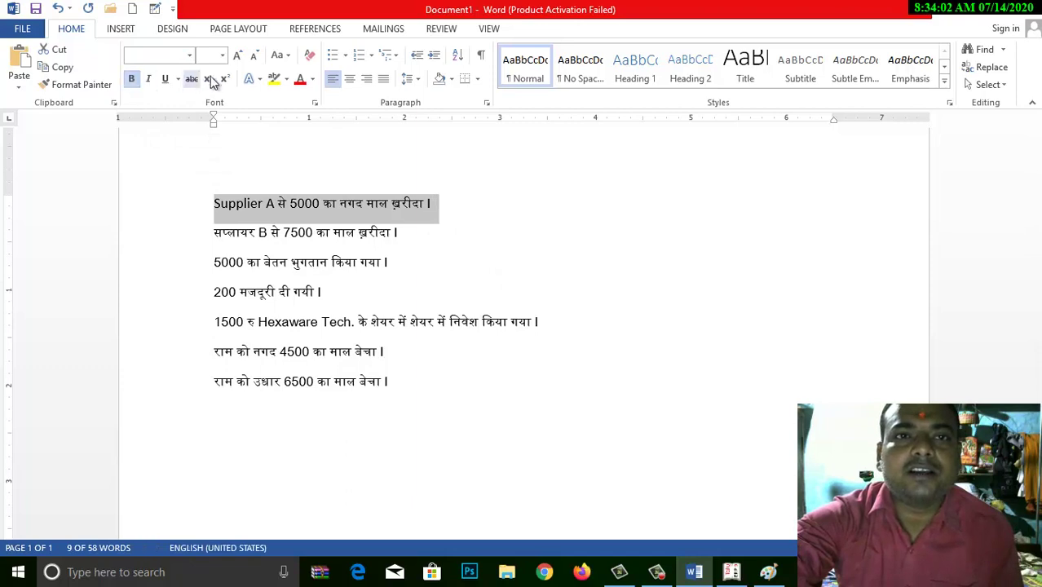
Enlarge the first transaction line about the Supplier A purchase to an 18 pt font size.
click(239, 60)
click(239, 60)
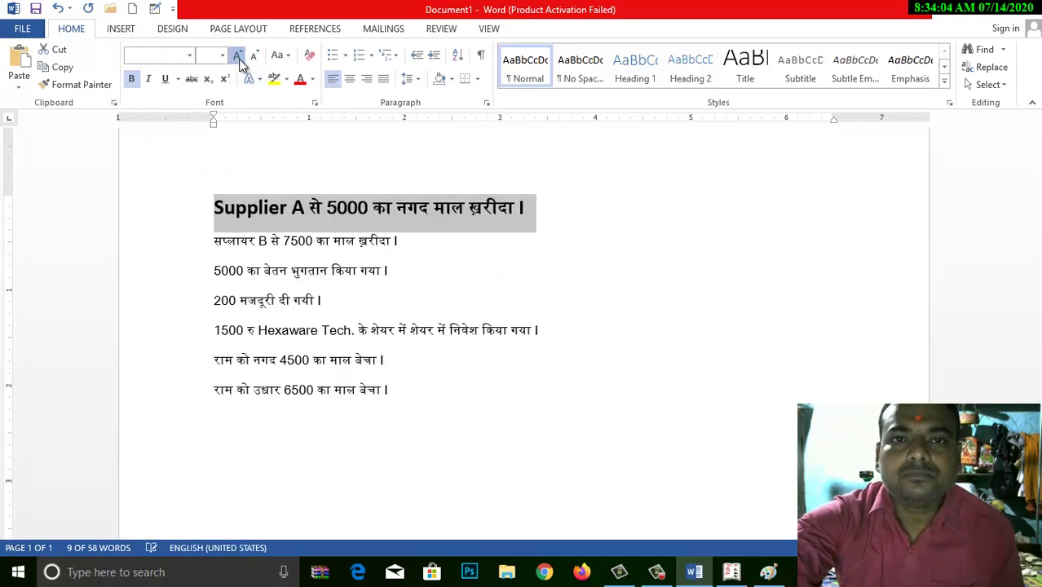
click(238, 60)
click(238, 60)
click(594, 226)
key(alt+shift)
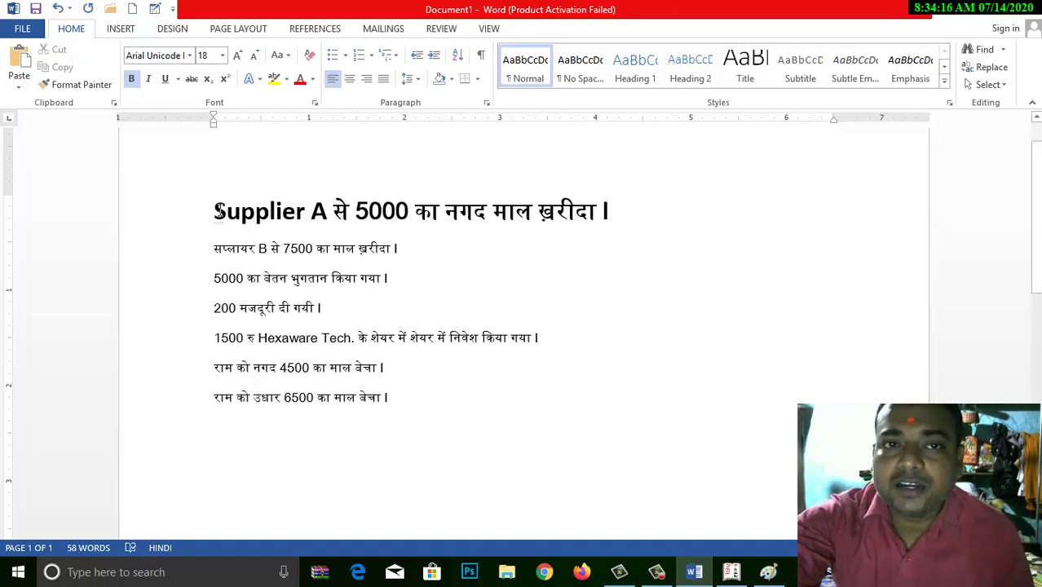
Colour the word नगद in the first transaction line red.
drag(216, 211, 607, 216)
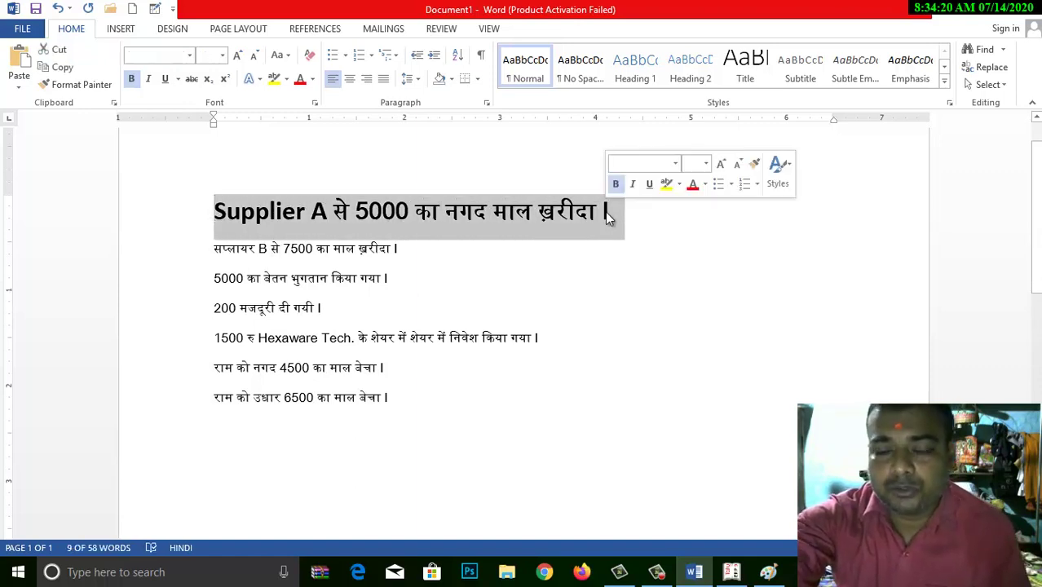
key(alt+shift)
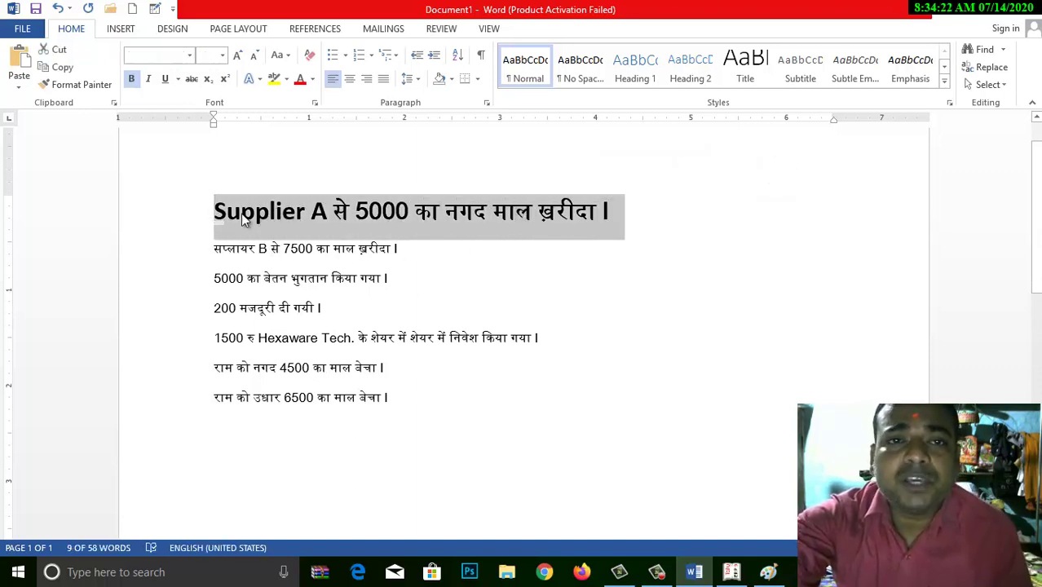
click(454, 211)
key(alt+shift)
drag(445, 211, 485, 212)
click(300, 78)
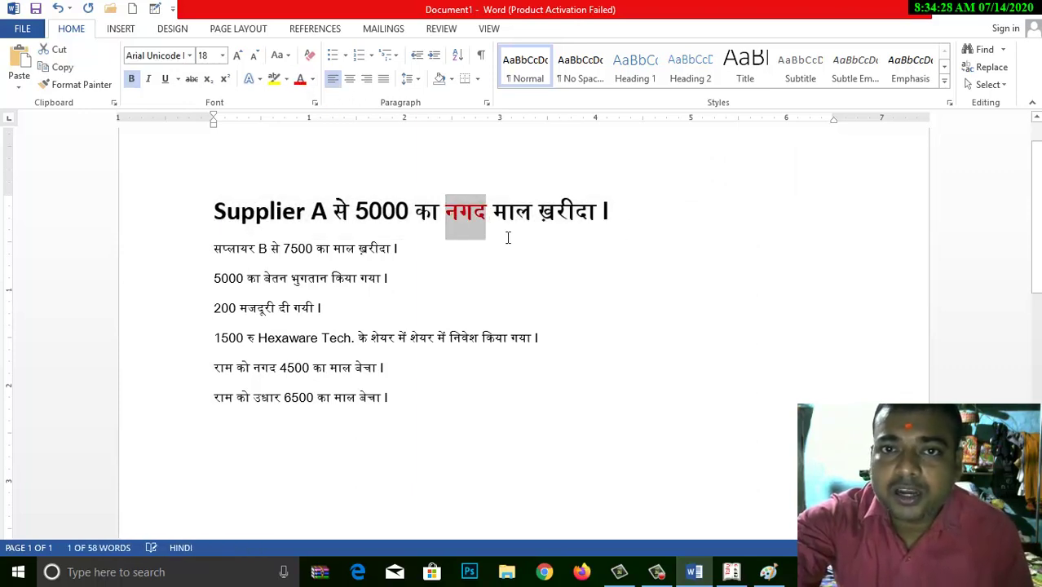
click(517, 214)
click(615, 211)
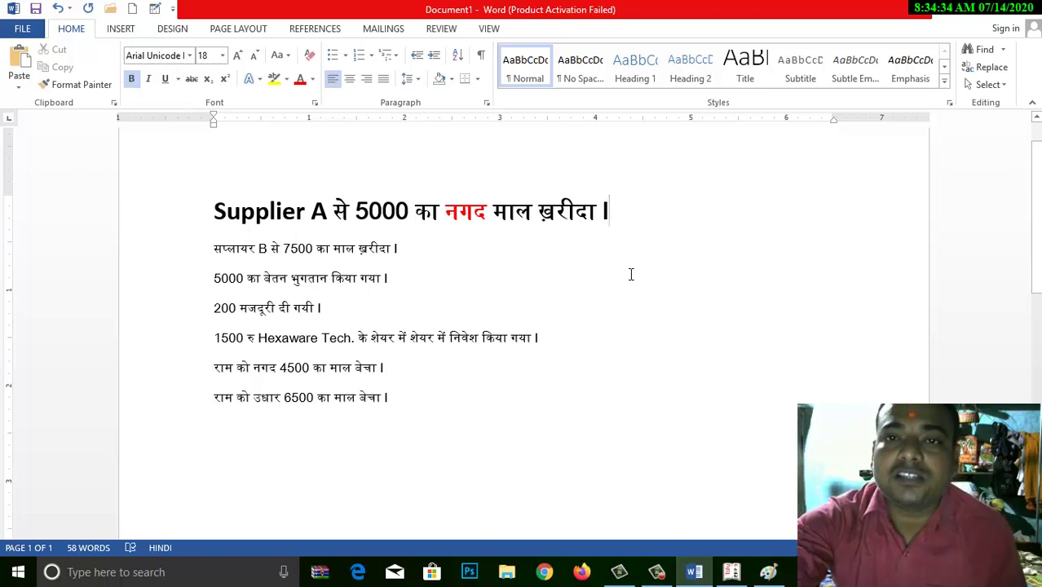
click(487, 210)
drag(488, 210, 446, 212)
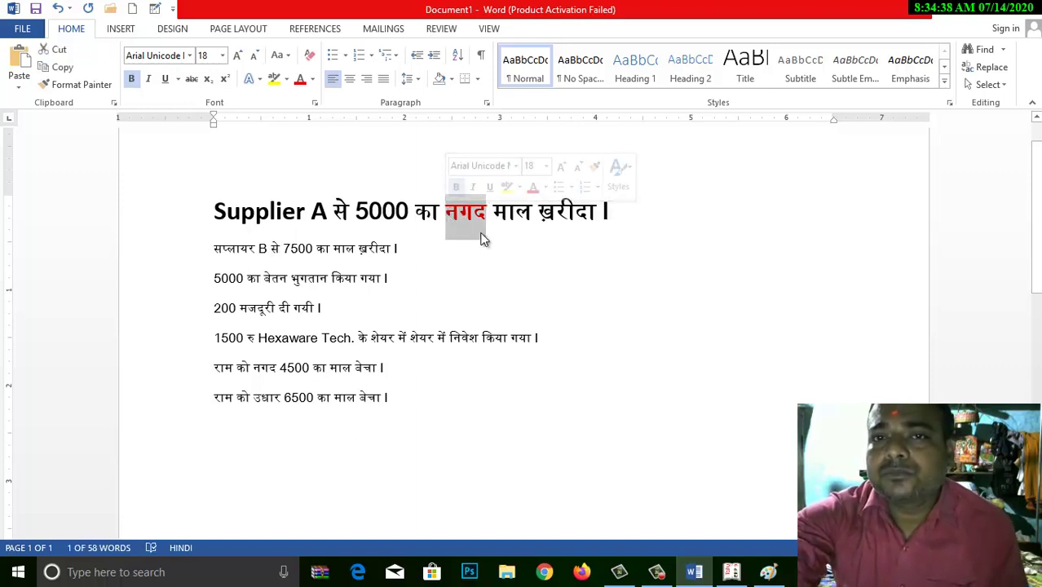
click(474, 214)
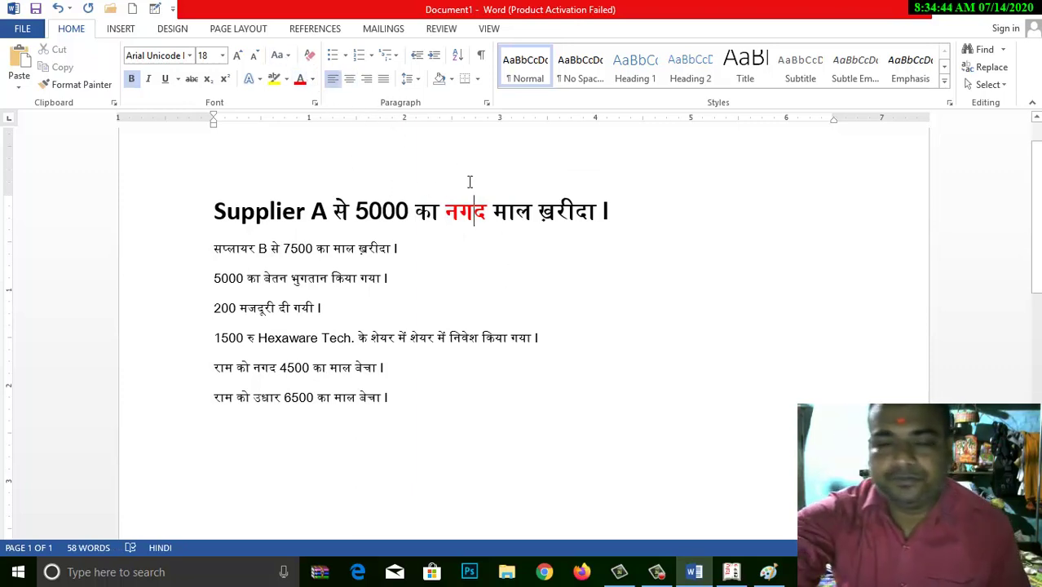
drag(487, 213, 449, 212)
click(441, 224)
key(Right)
key(Right)
key(Right)
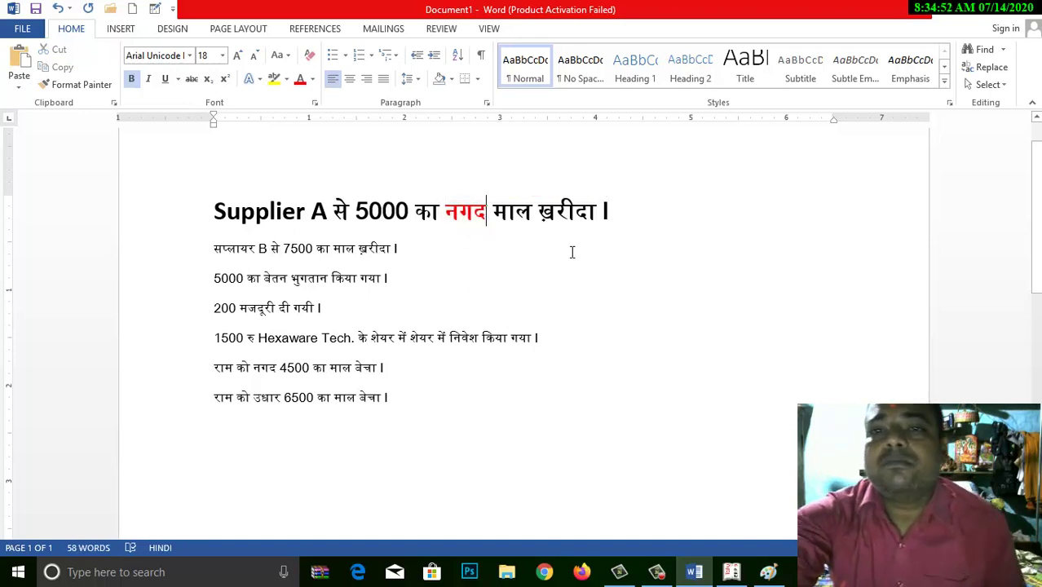
Colour the word ख़रीदा in the first transaction line red.
drag(540, 214, 595, 243)
click(601, 213)
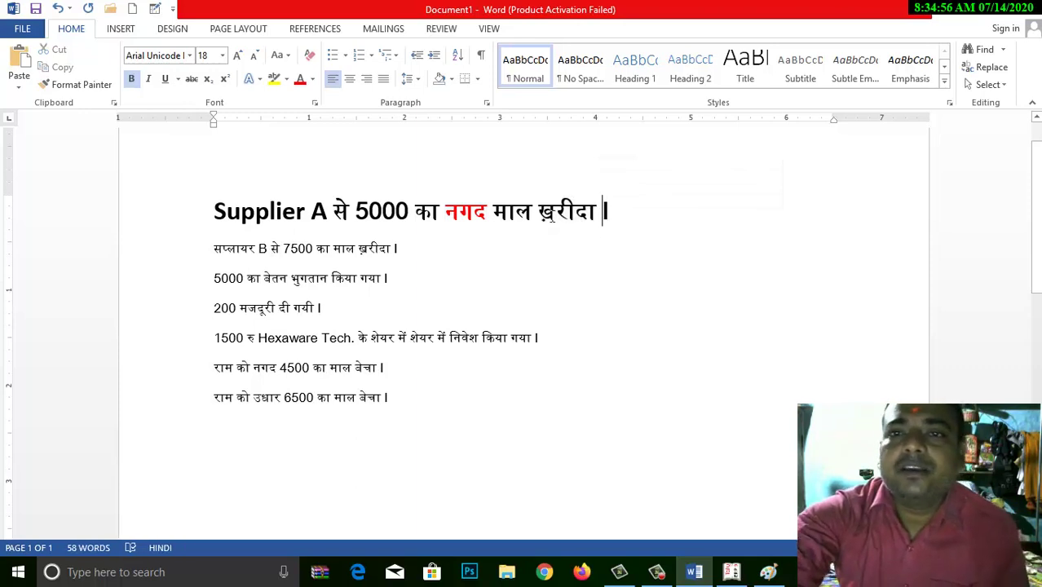
drag(538, 210, 596, 213)
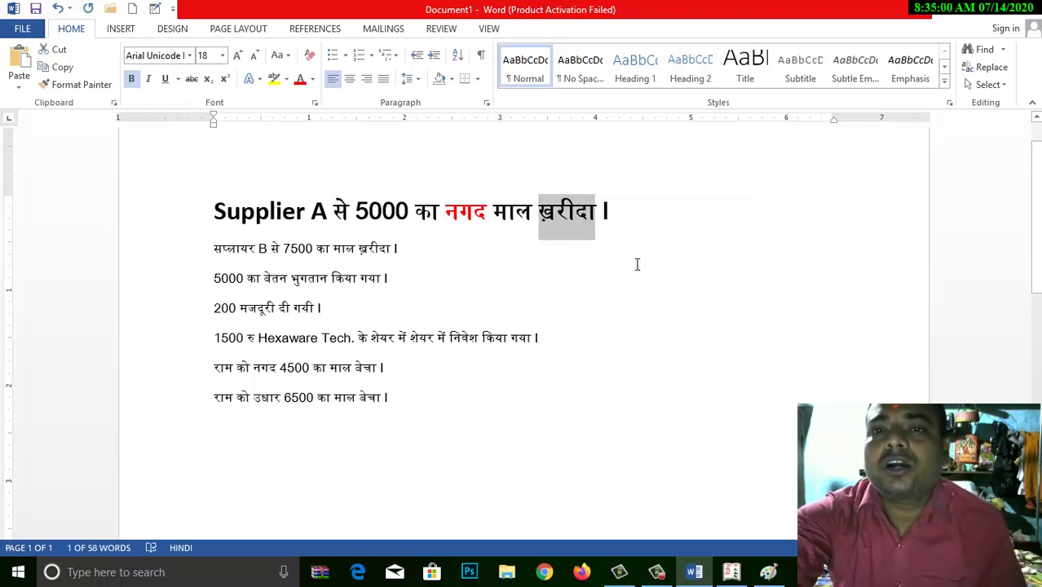
click(301, 82)
click(644, 218)
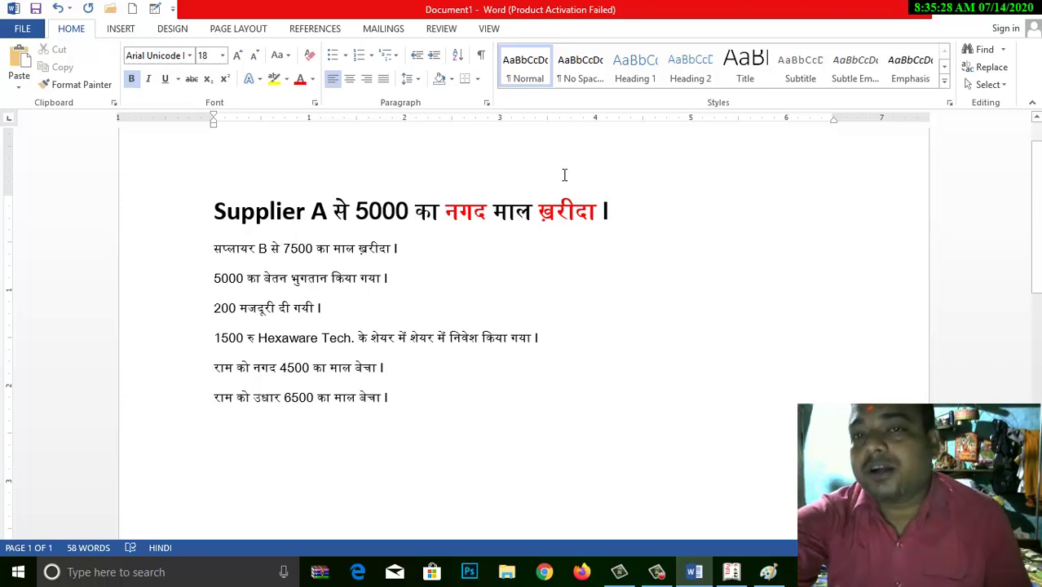
double_click(488, 212)
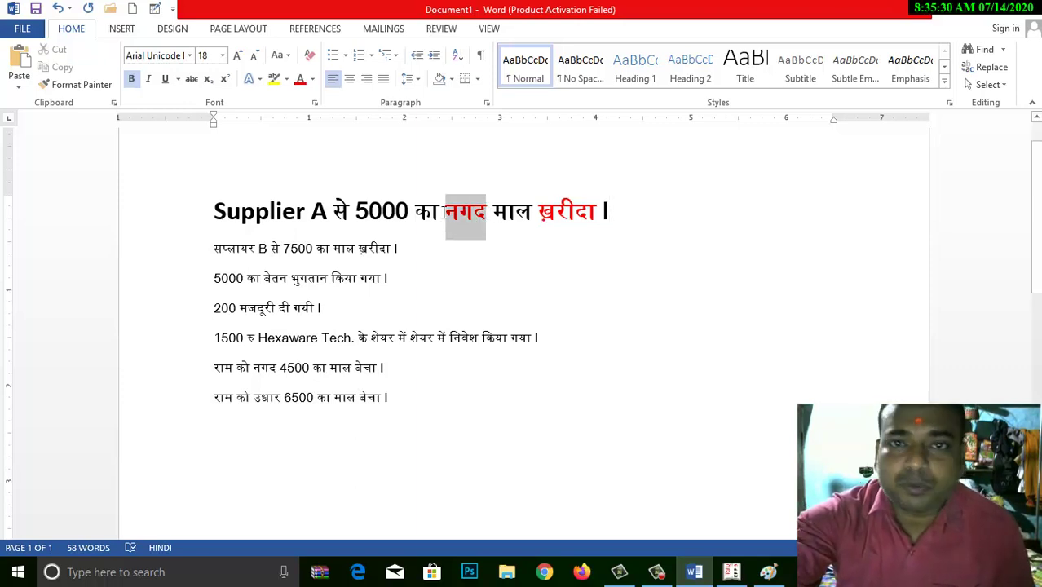
drag(539, 211, 598, 216)
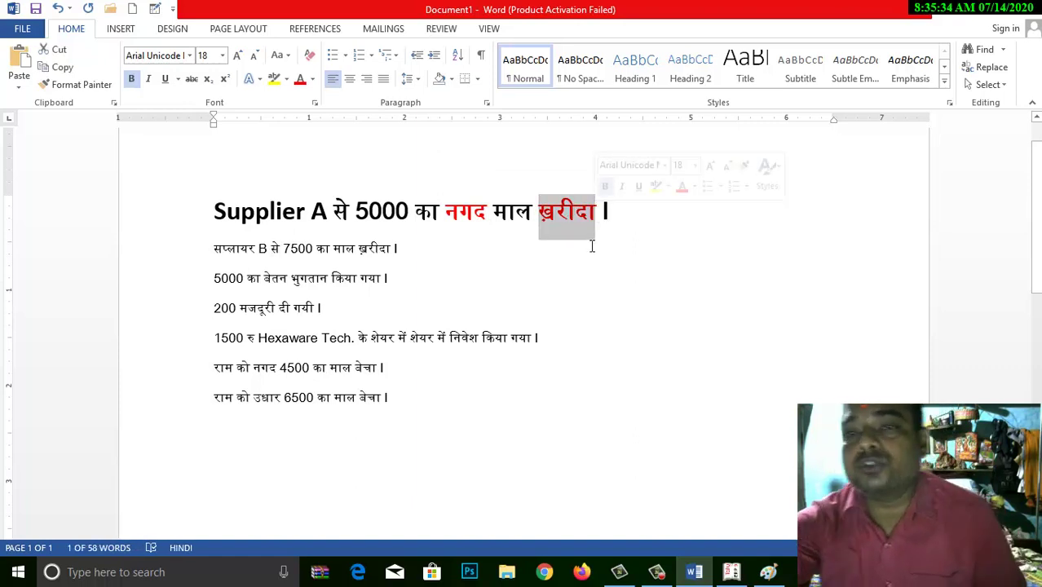
click(577, 225)
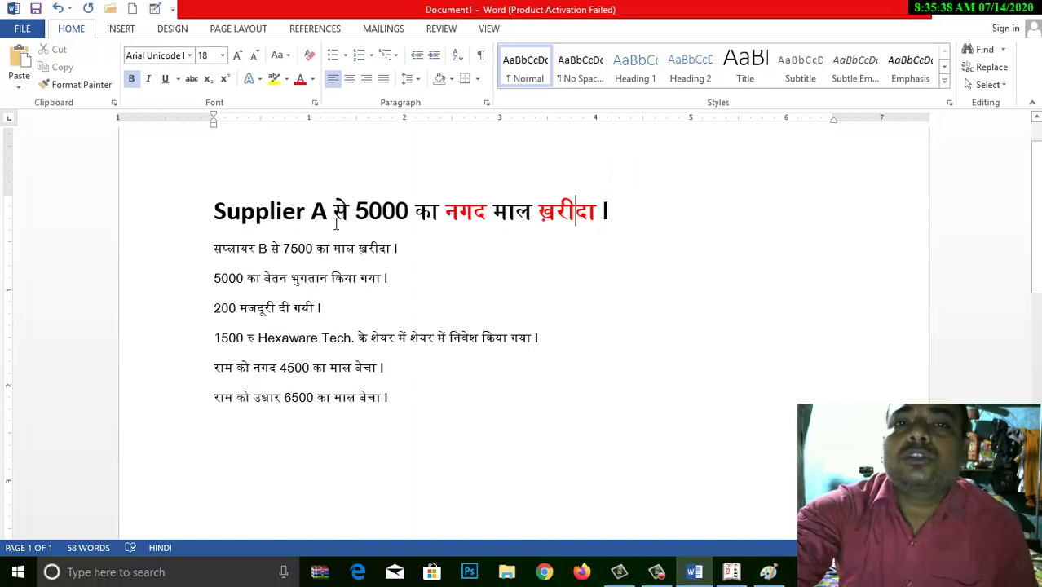
drag(486, 213, 445, 216)
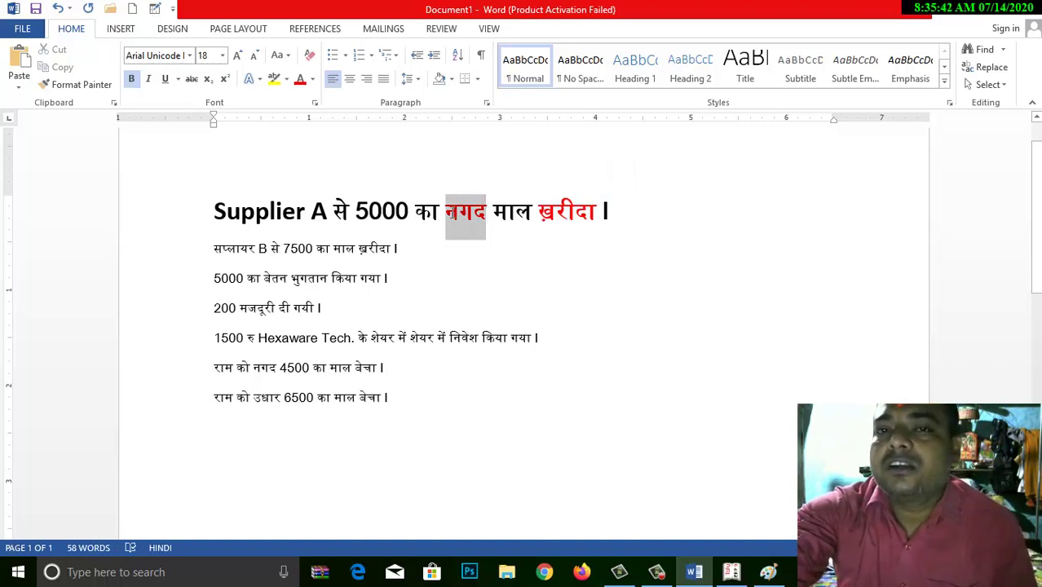
click(476, 216)
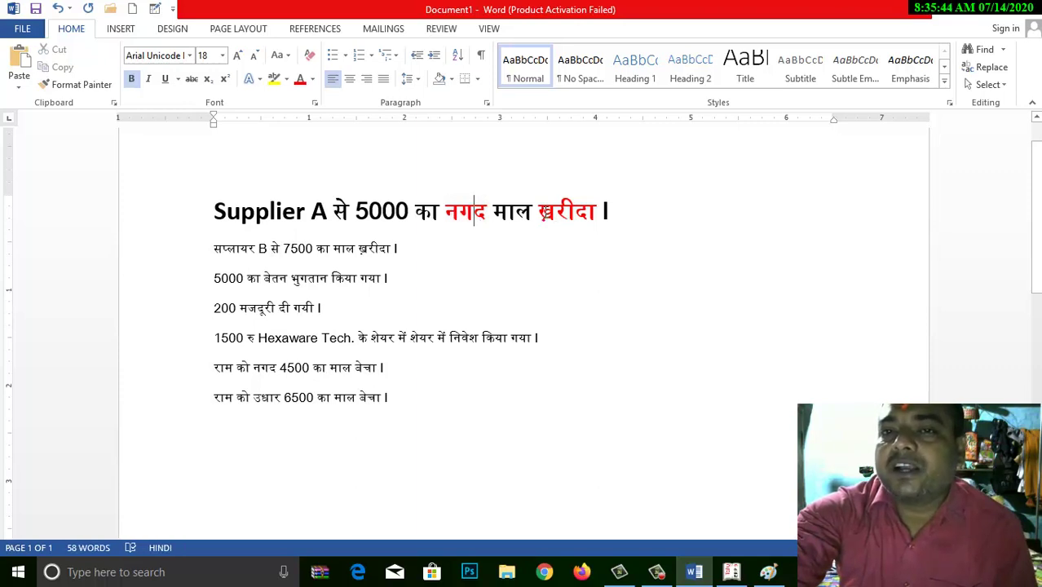
drag(539, 214, 601, 222)
click(602, 222)
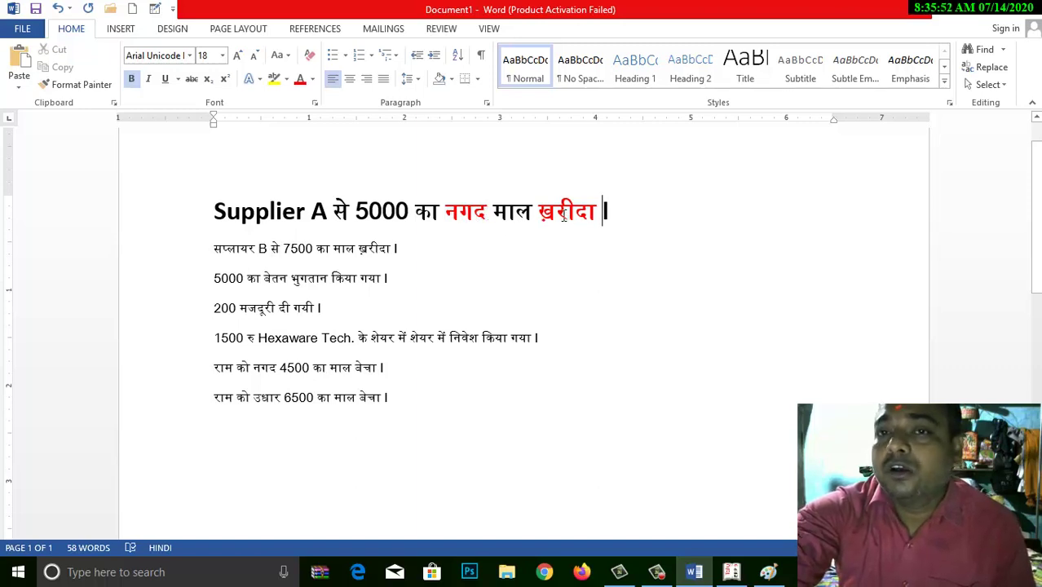
Switch to Tally.ERP 9 and examine the list of existing ledgers and the Cash ledger's details.
click(731, 572)
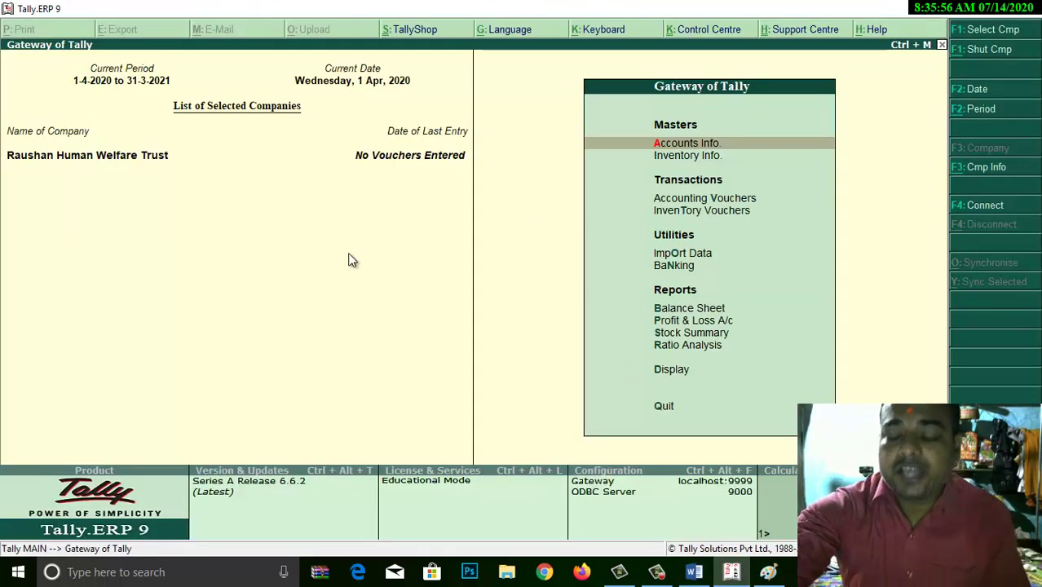
key(Return)
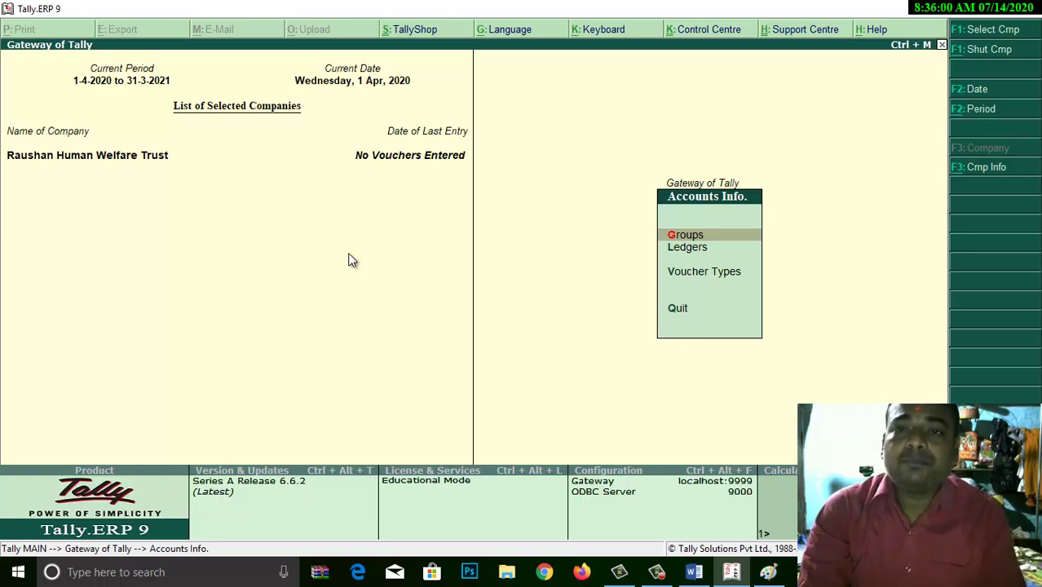
key(Down)
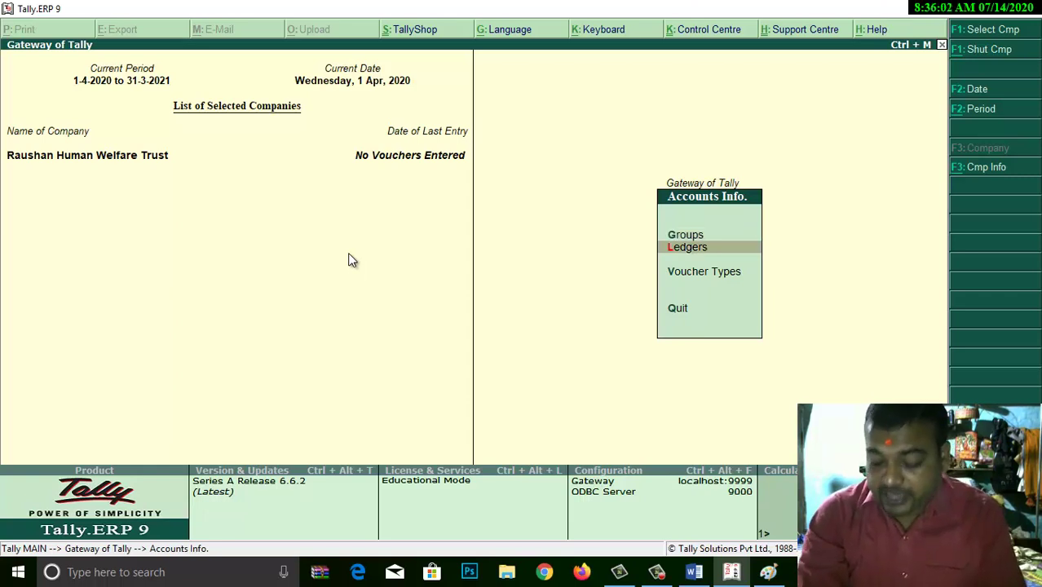
key(Return)
key(Down)
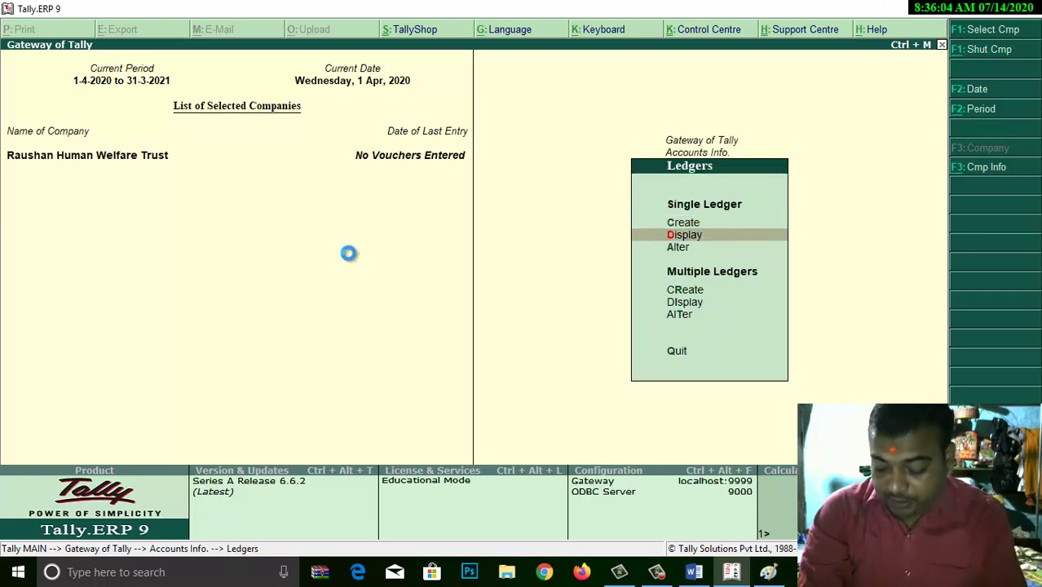
key(Return)
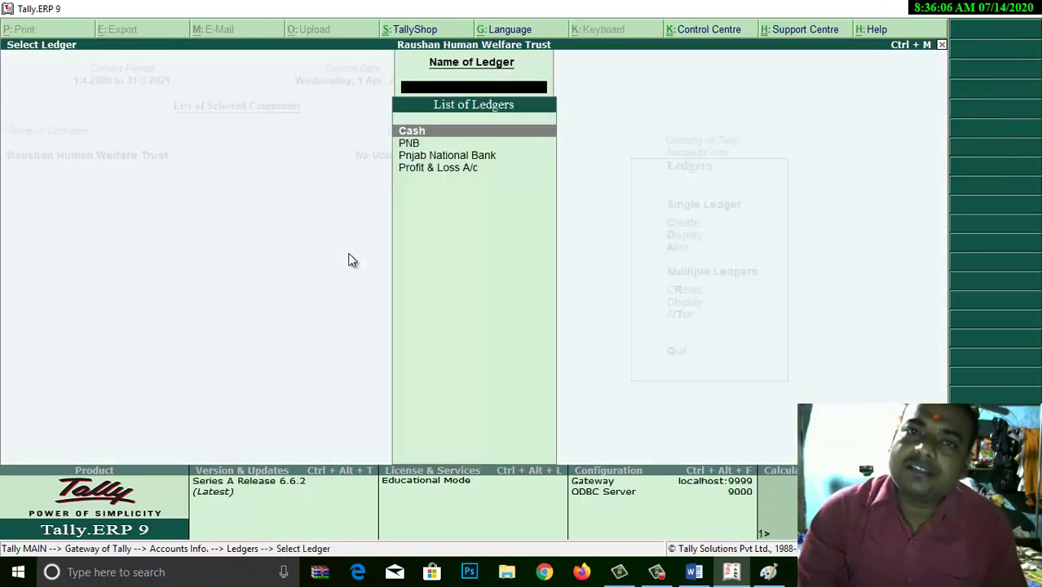
key(Return)
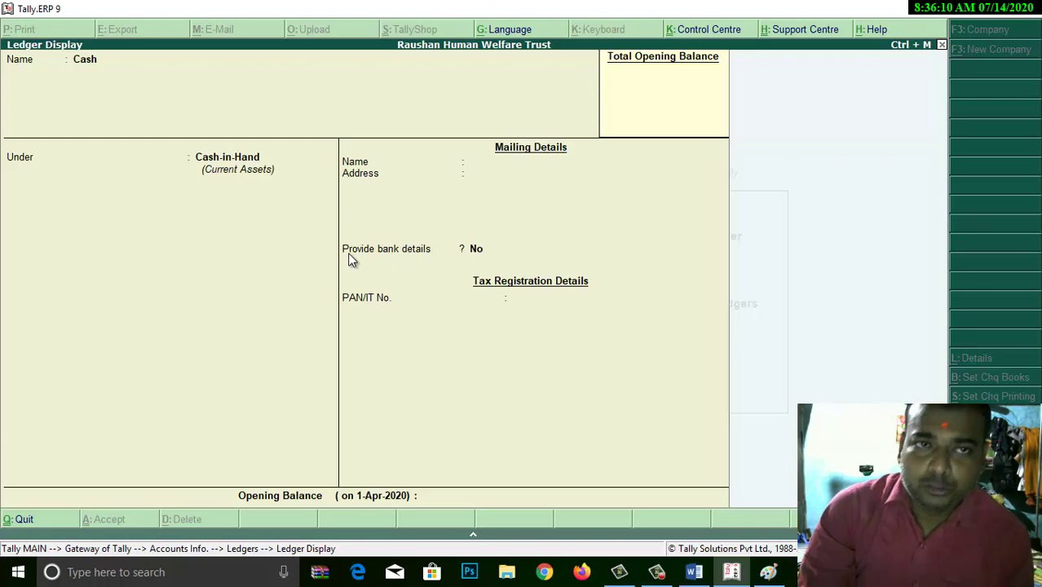
key(Escape)
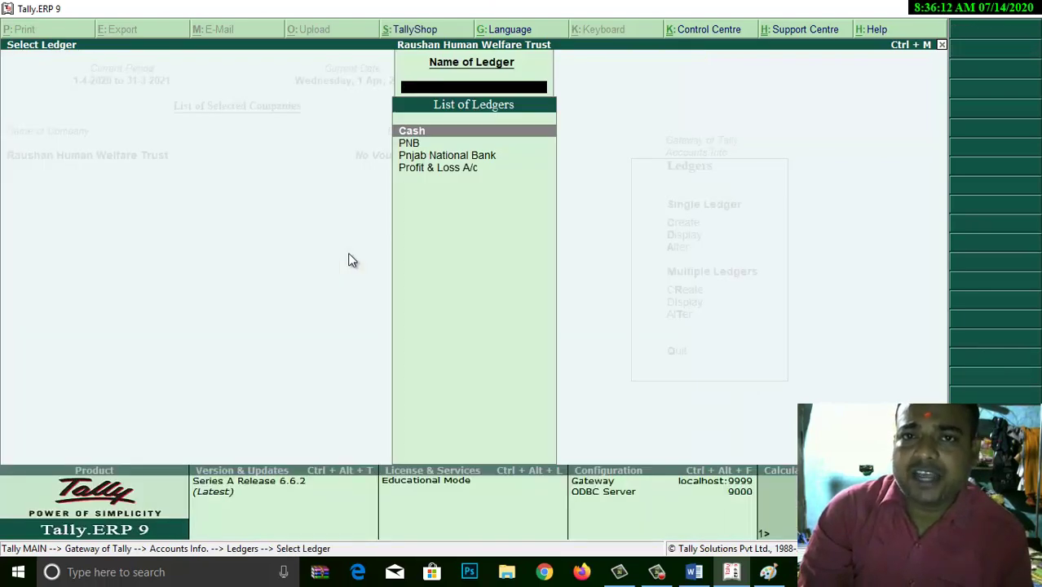
key(Escape)
key(Escape)
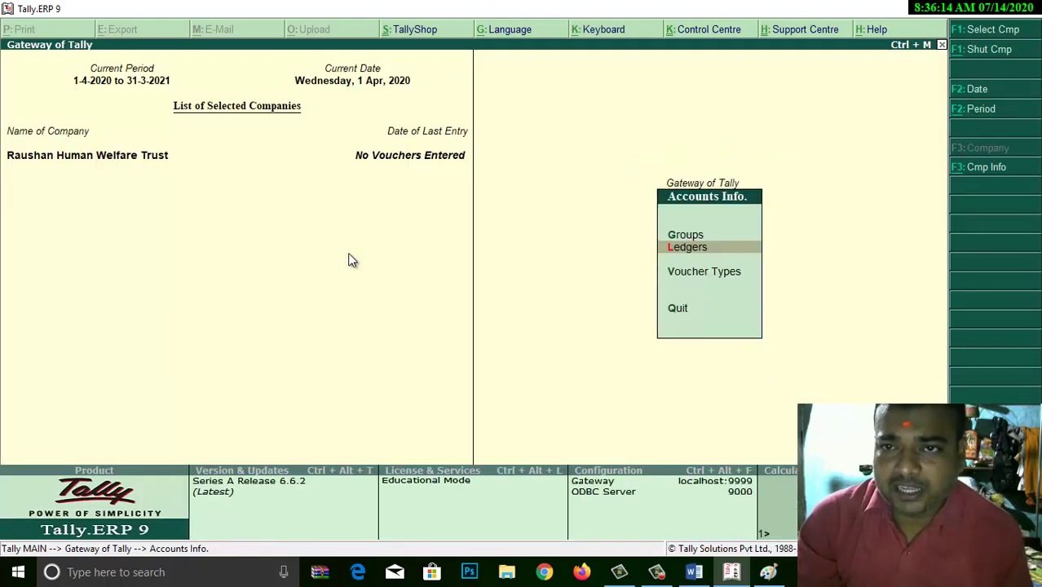
Start creating a new single ledger and name it Purchase A/c.
key(Return)
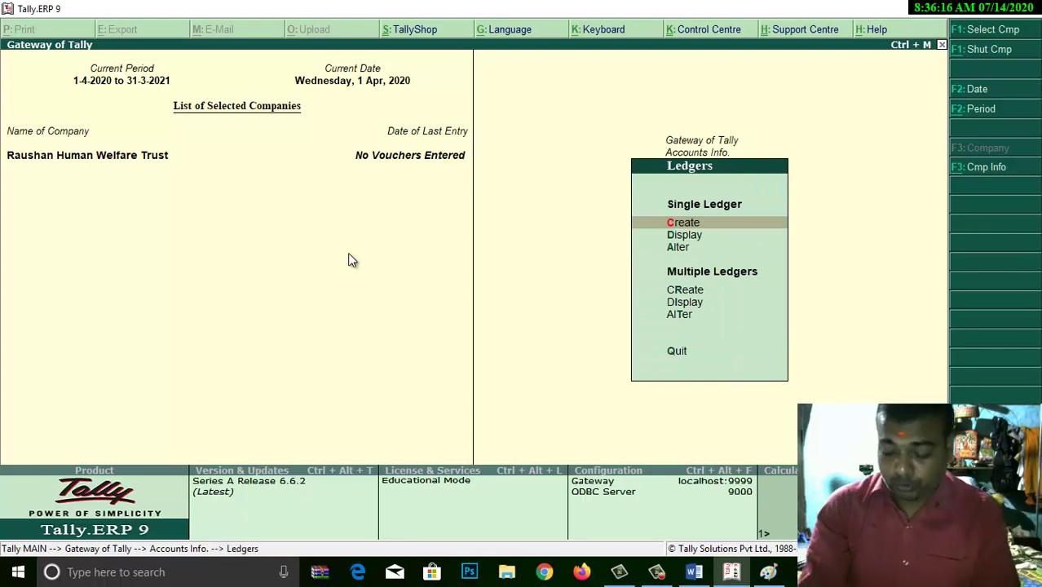
key(Return)
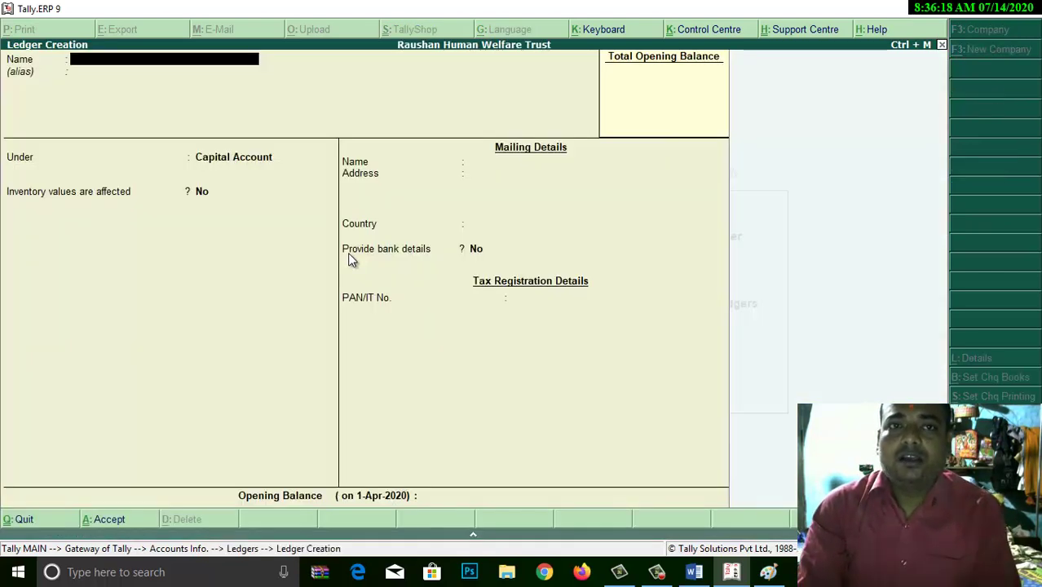
text(Purcha)
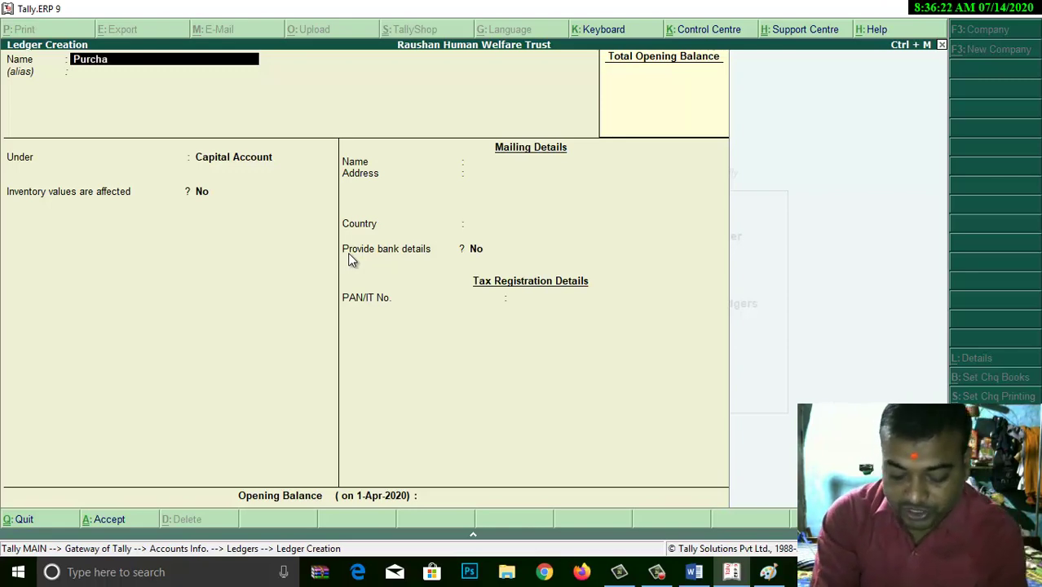
text(se)
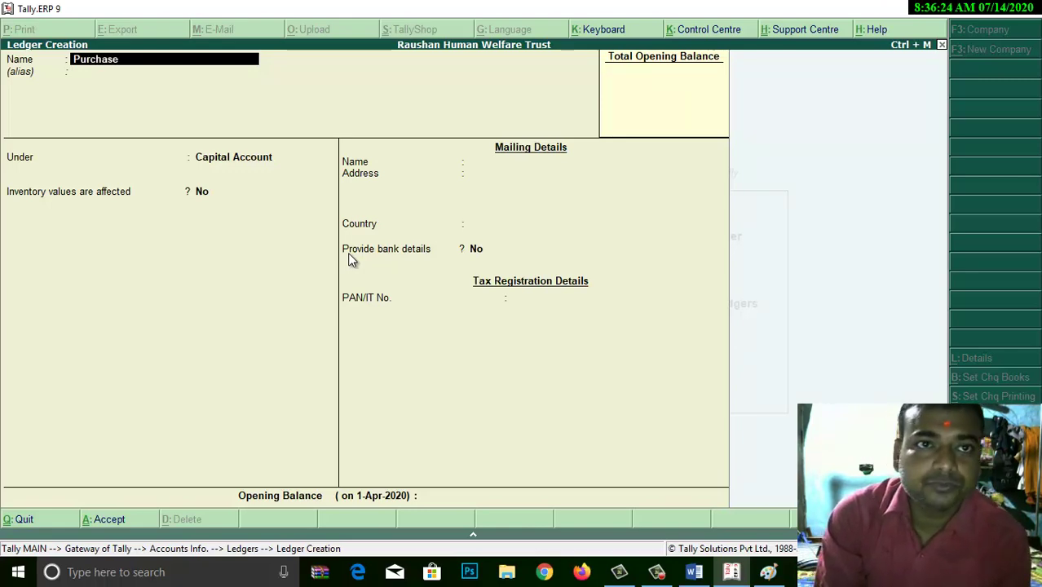
text(n)
key(BackSpace)
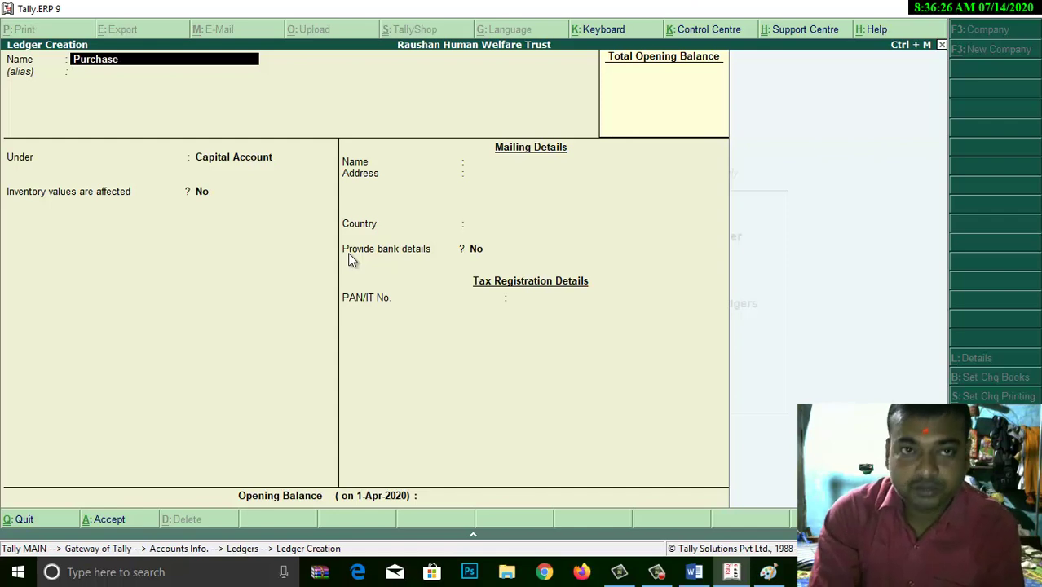
text(a/c)
key(Return)
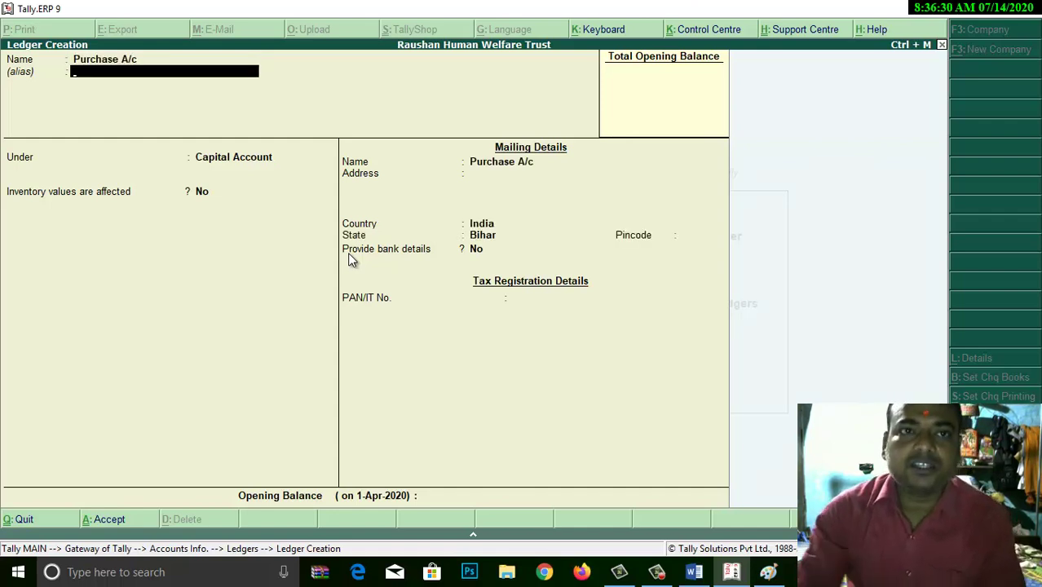
Leave the alias empty and place the new ledger under the Purchase Accounts group.
key(Return)
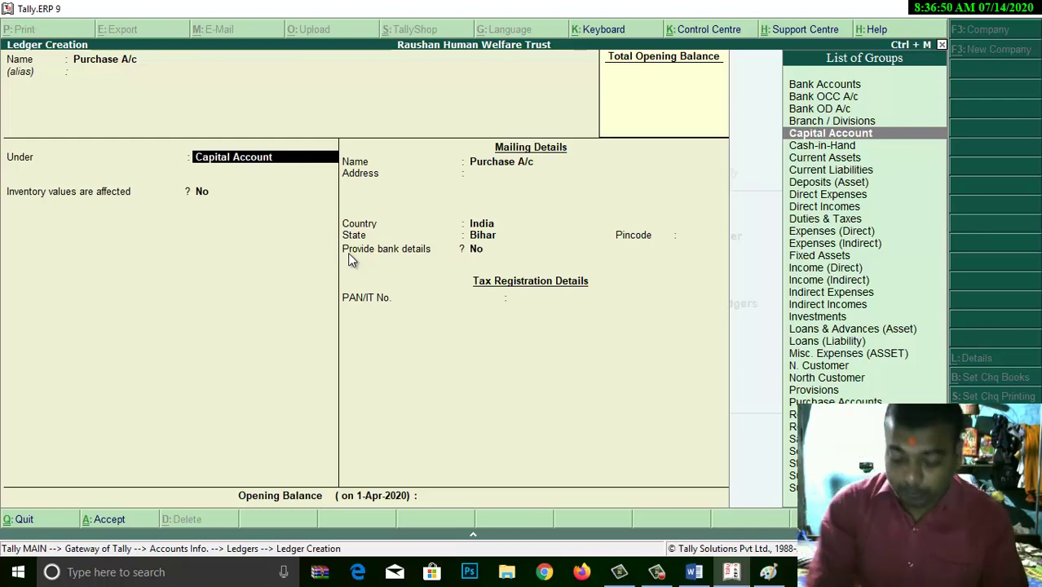
text(Pur)
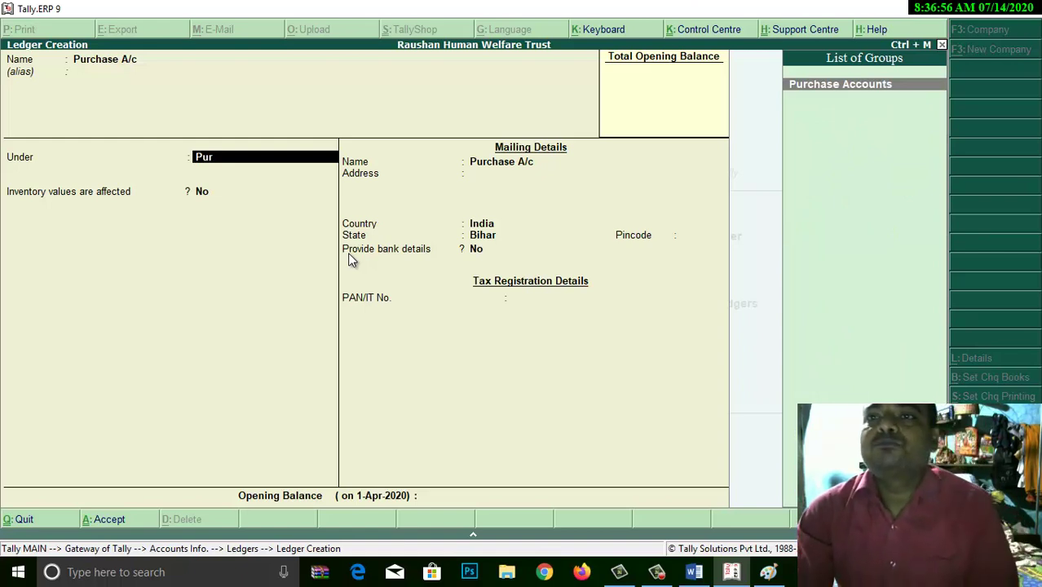
key(Return)
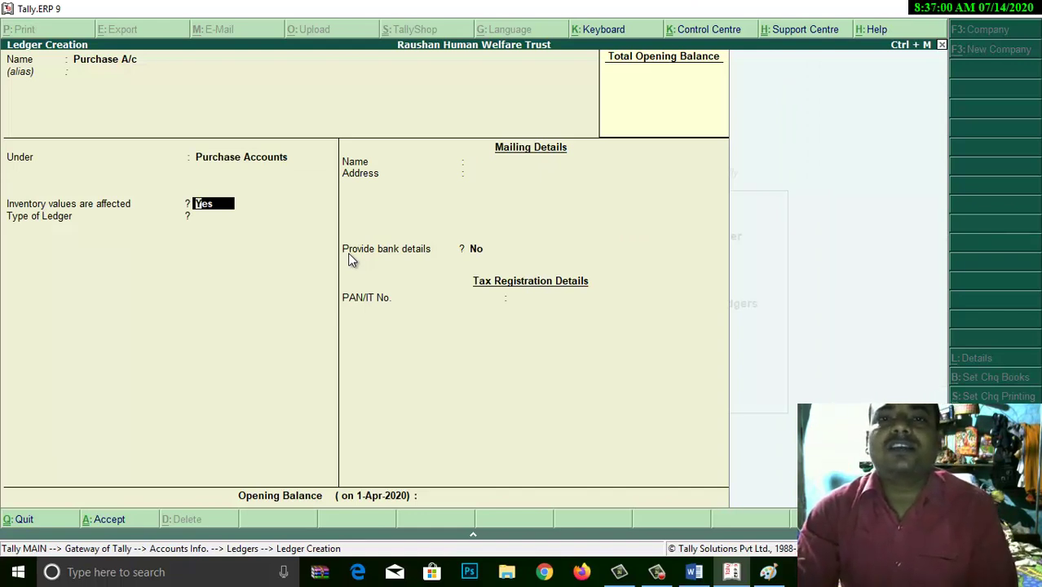
Keep Yes for inventory values and Not Applicable as the ledger type, leave the opening balance blank, and save the Purchase A/c ledger.
key(Return)
key(Return)
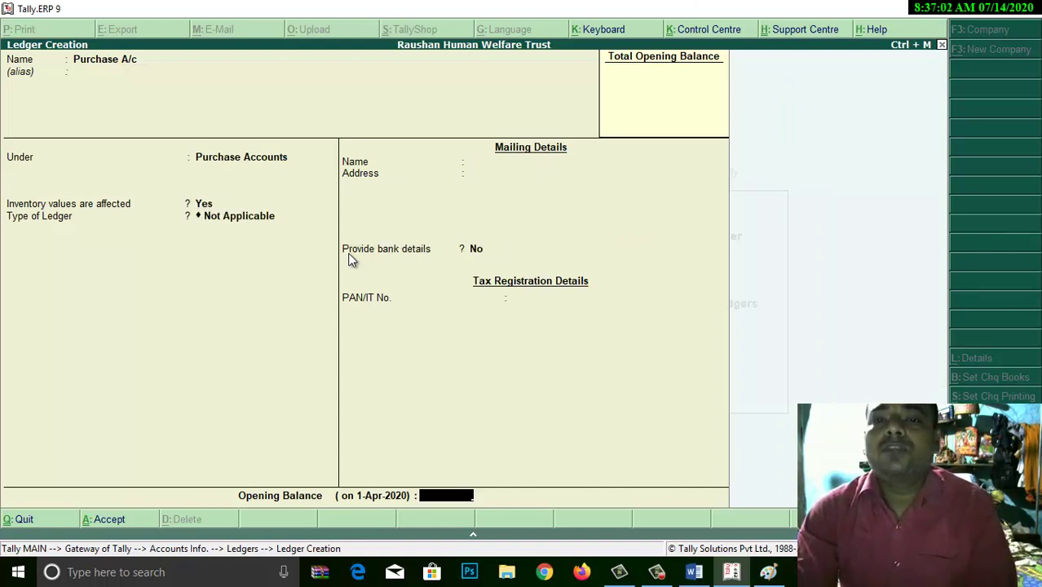
key(Return)
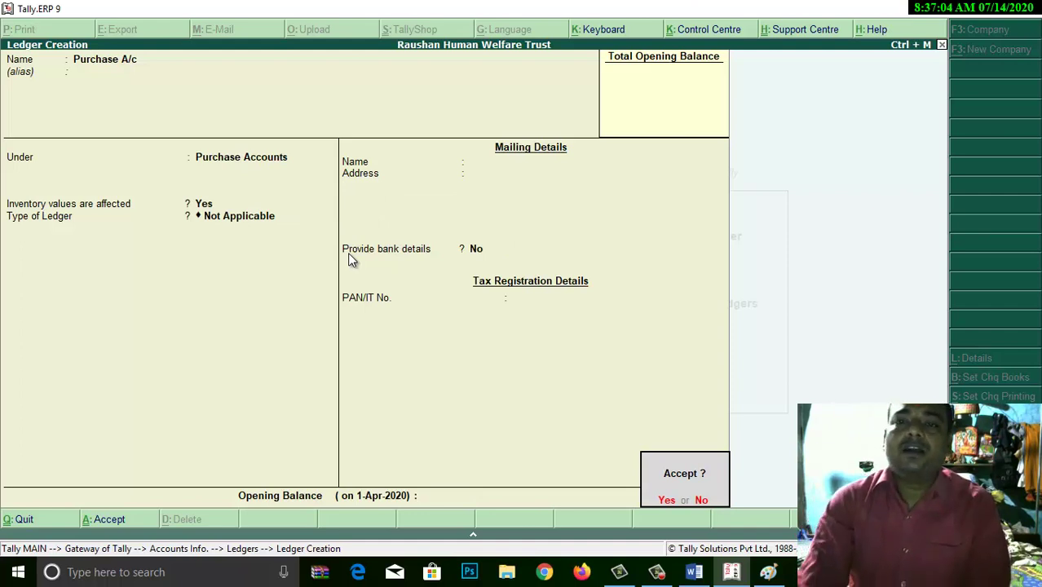
key(Return)
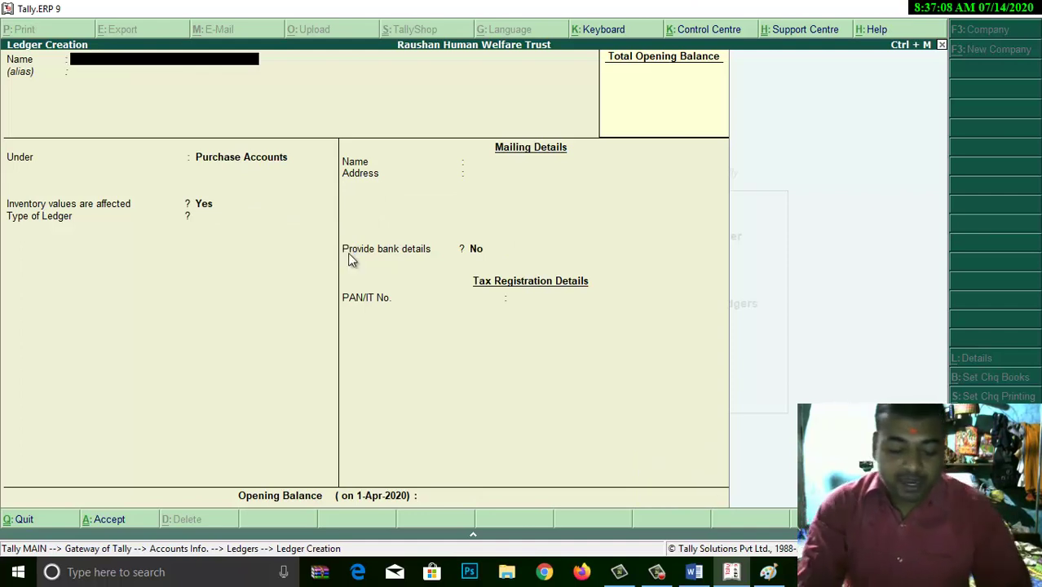
Leave ledger creation, check the list of existing ledgers for Purchase A/c, and return to the Gateway of Tally.
key(Escape)
key(Return)
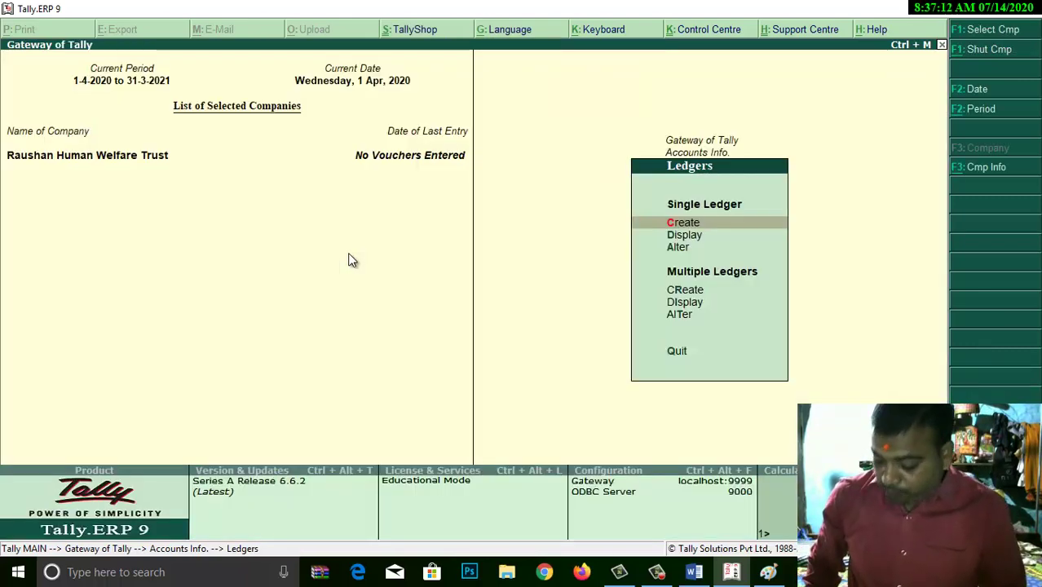
key(Down)
key(Return)
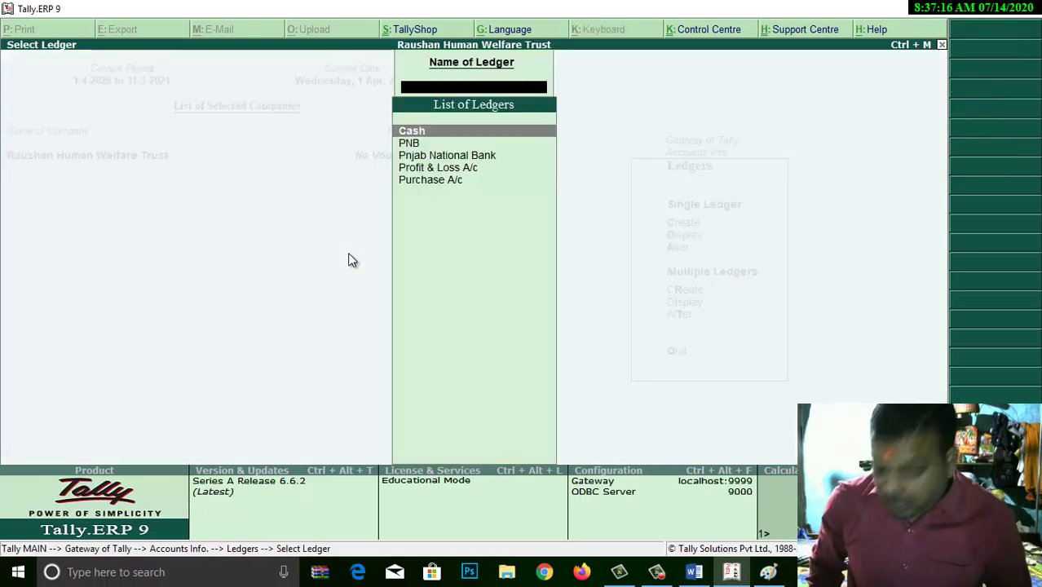
key(Down)
key(Down)
key(Down)
key(Down)
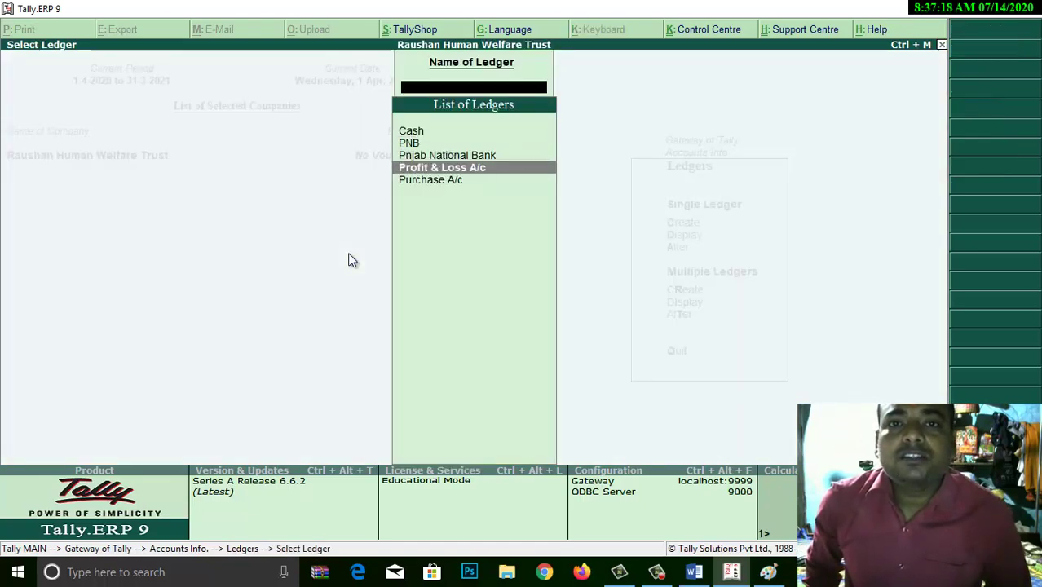
key(Return)
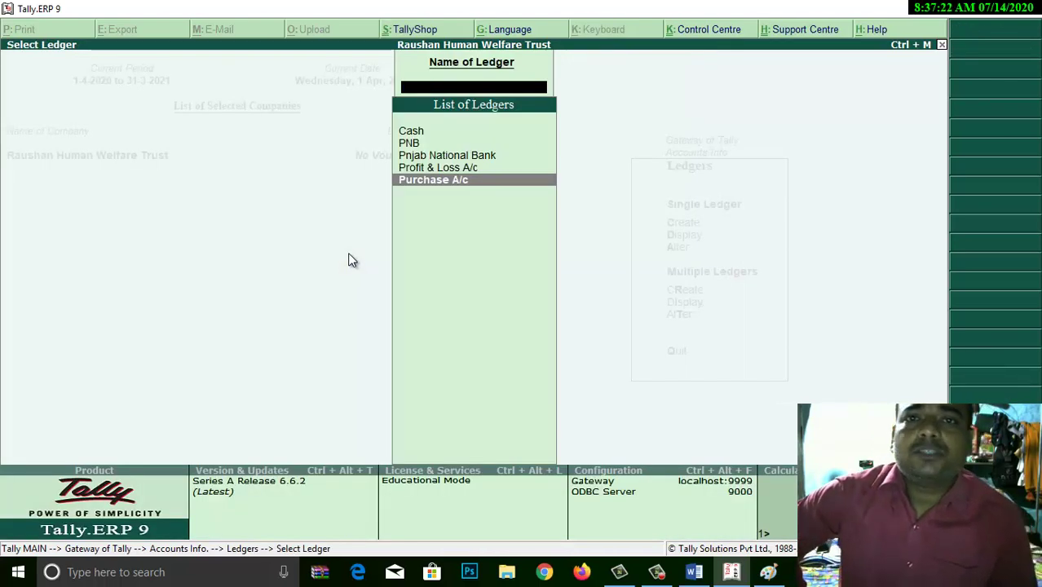
key(Escape)
key(Escape)
key(Escape)
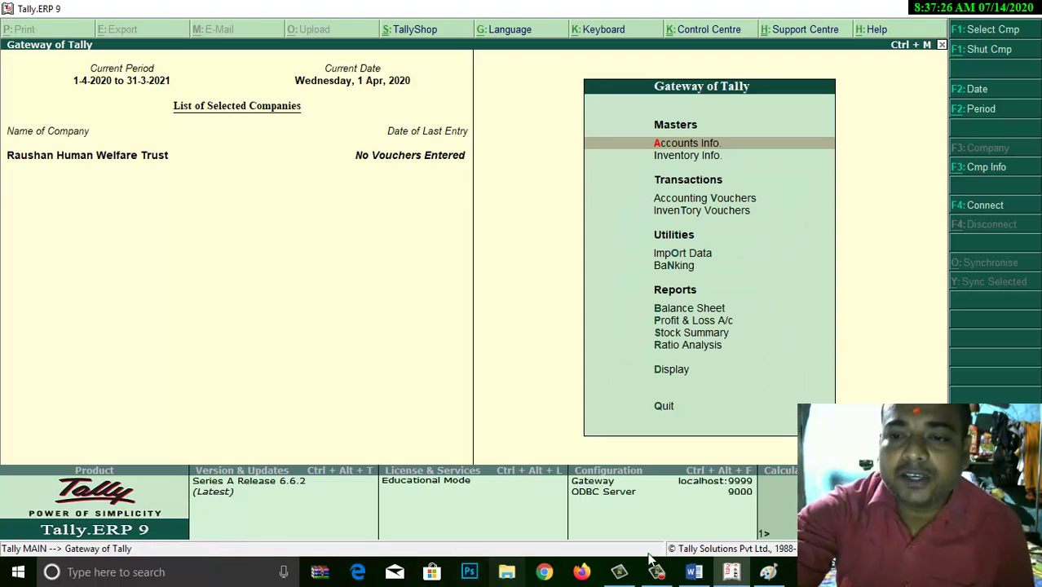
Switch to the Word document and enlarge the second transaction line, about Supplier B, to font size 22.
click(694, 572)
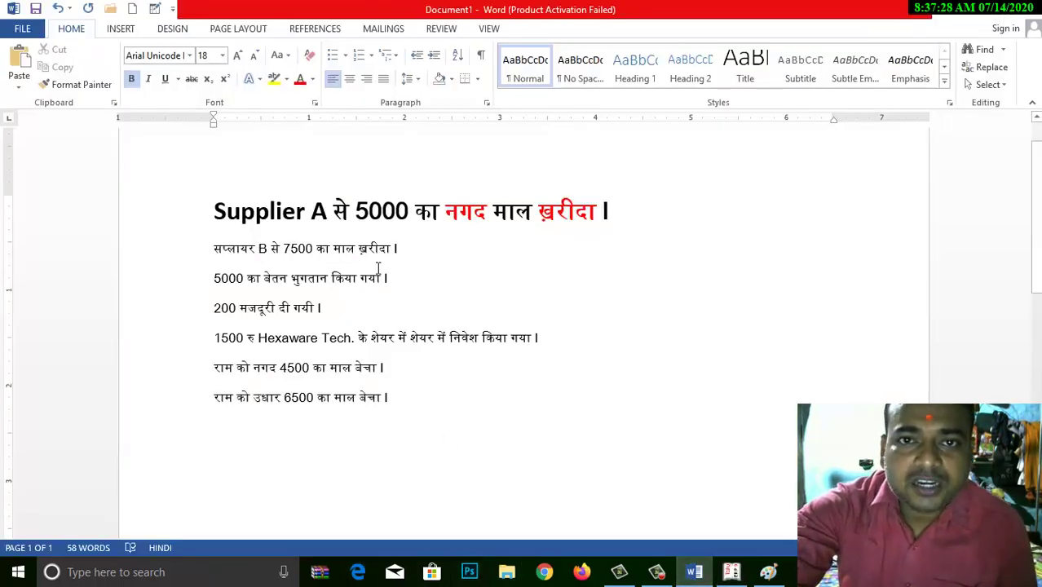
drag(419, 249, 214, 250)
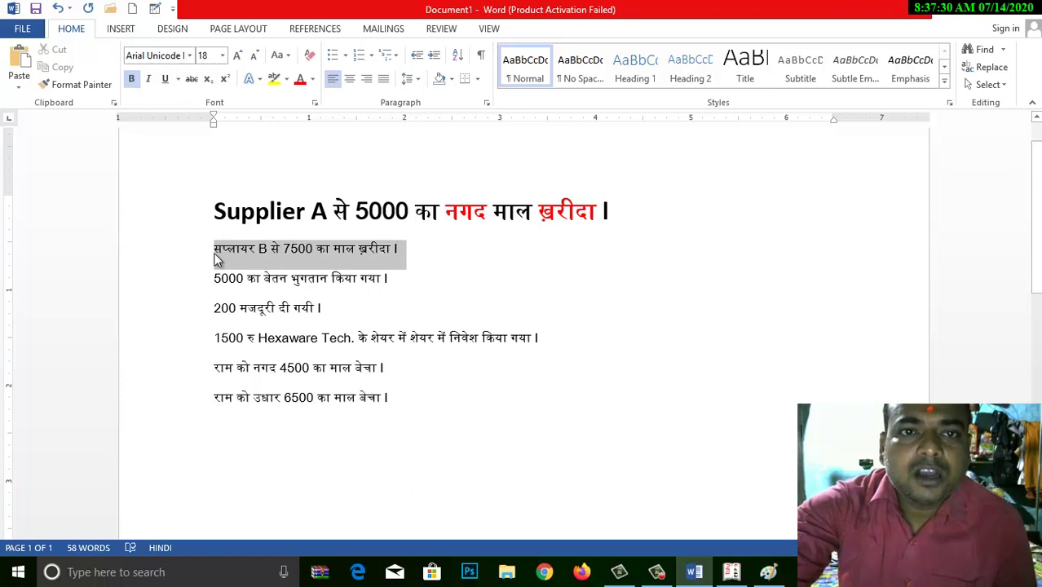
click(238, 56)
click(238, 57)
click(237, 57)
click(238, 57)
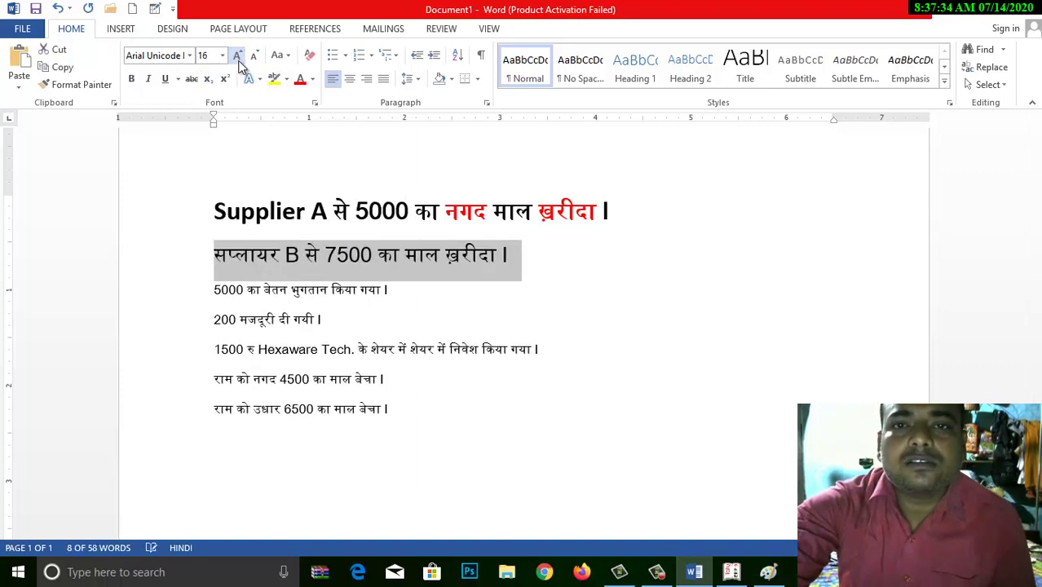
click(237, 56)
click(237, 56)
click(238, 57)
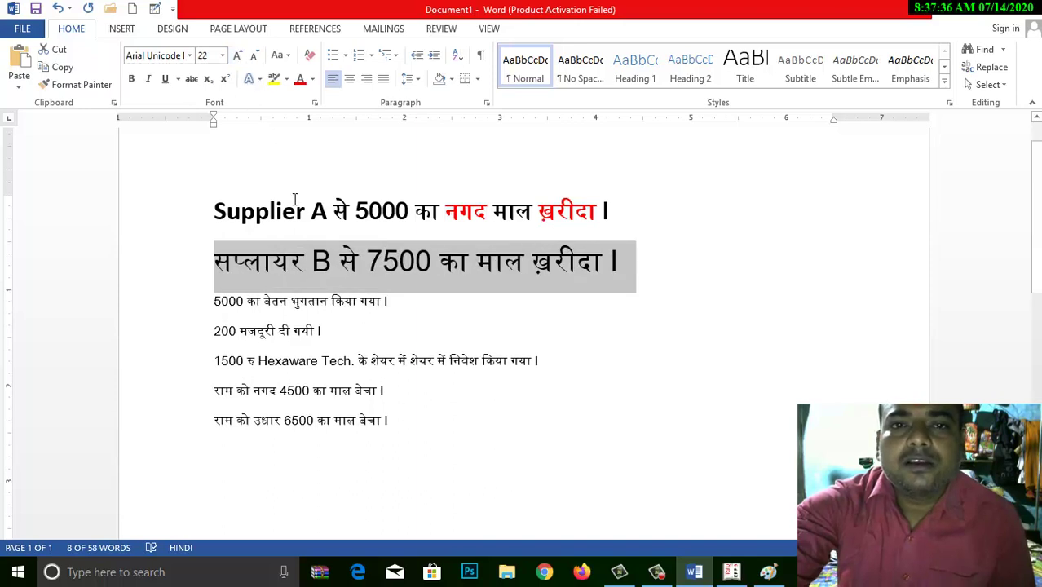
click(330, 263)
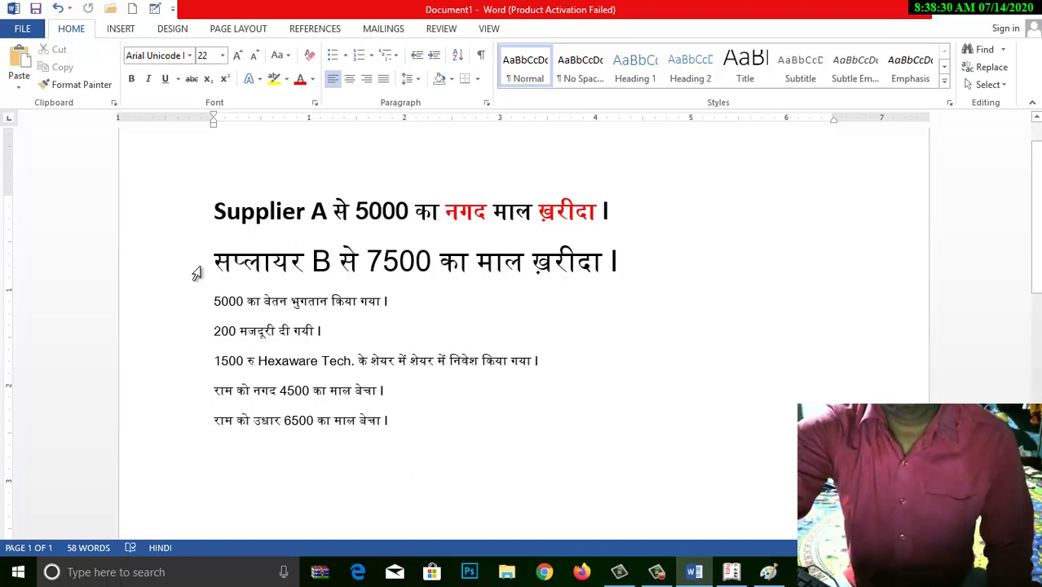
Examine the second transaction line and compare it with the words नगद and ख़रीदा in the first line.
drag(212, 262, 625, 262)
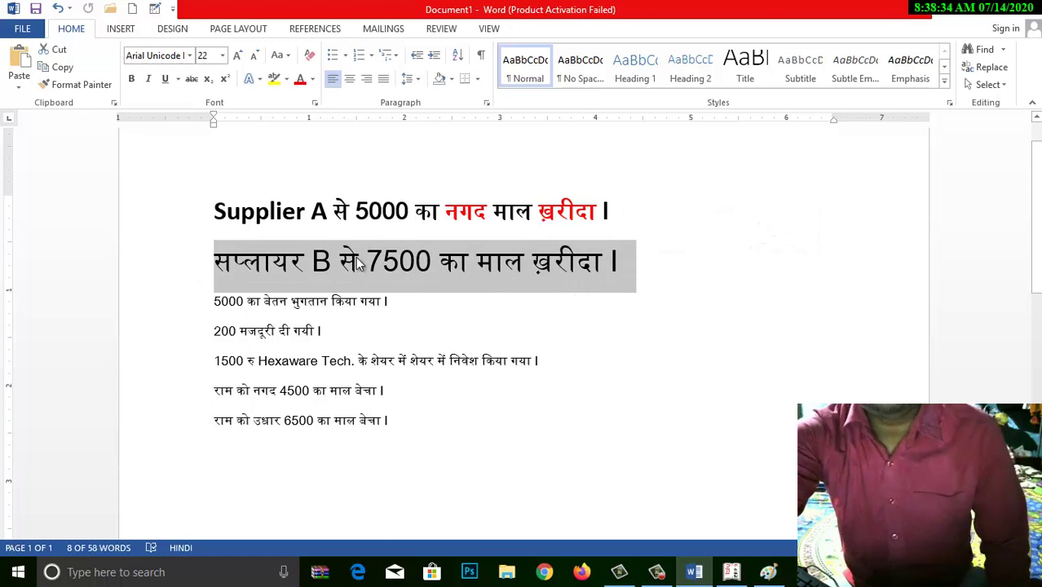
click(477, 273)
key(End)
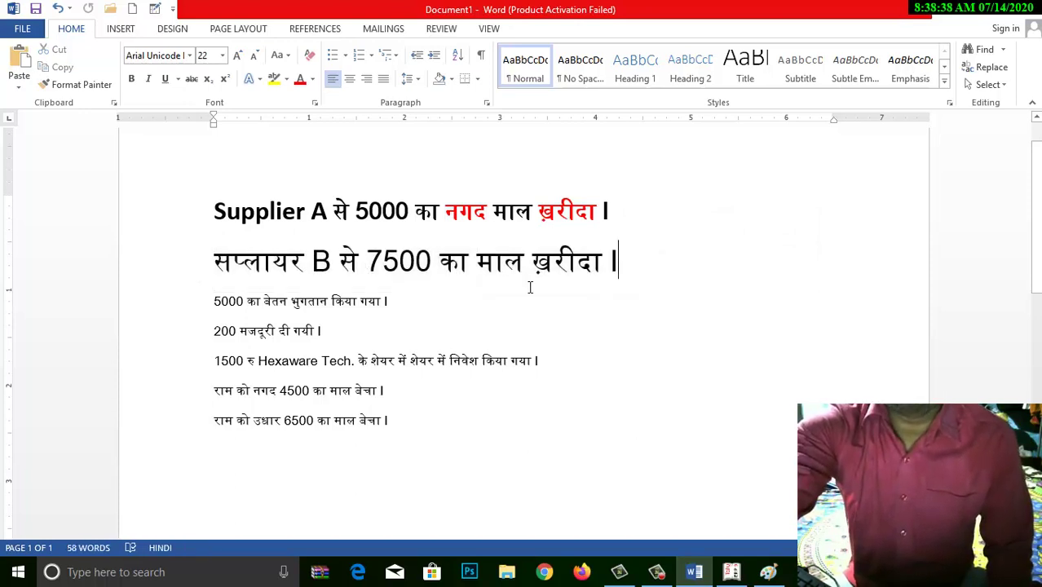
click(332, 259)
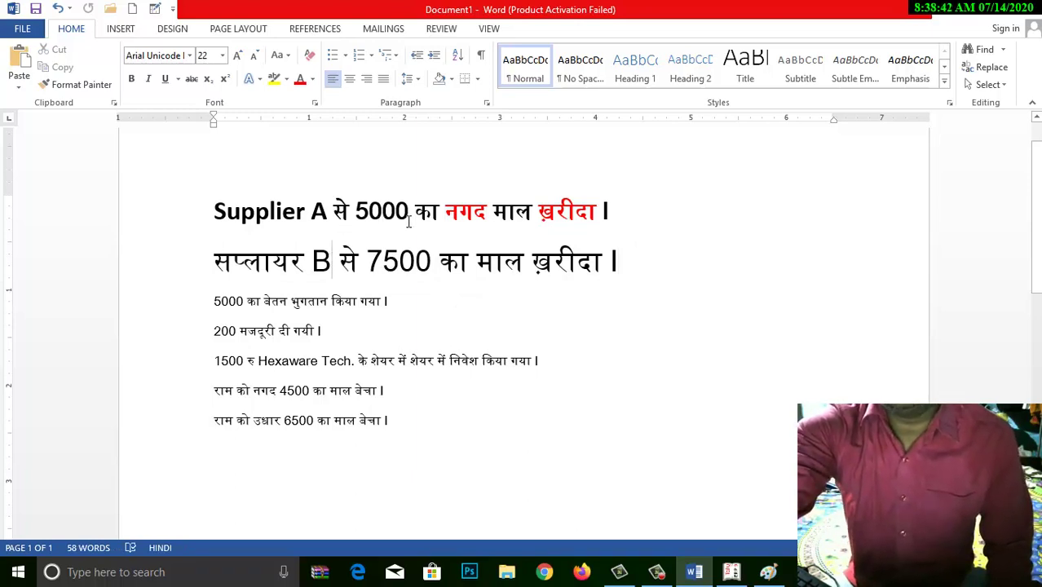
drag(448, 210, 581, 213)
click(493, 213)
click(581, 213)
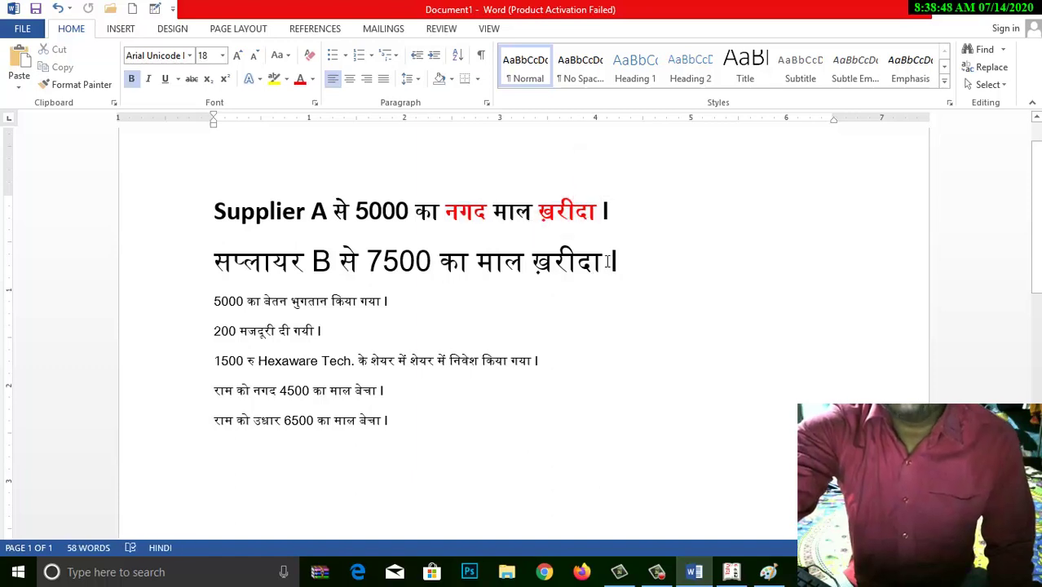
Colour the words ख़रीदा and सप्लायर B red in the second transaction line.
drag(604, 263, 533, 265)
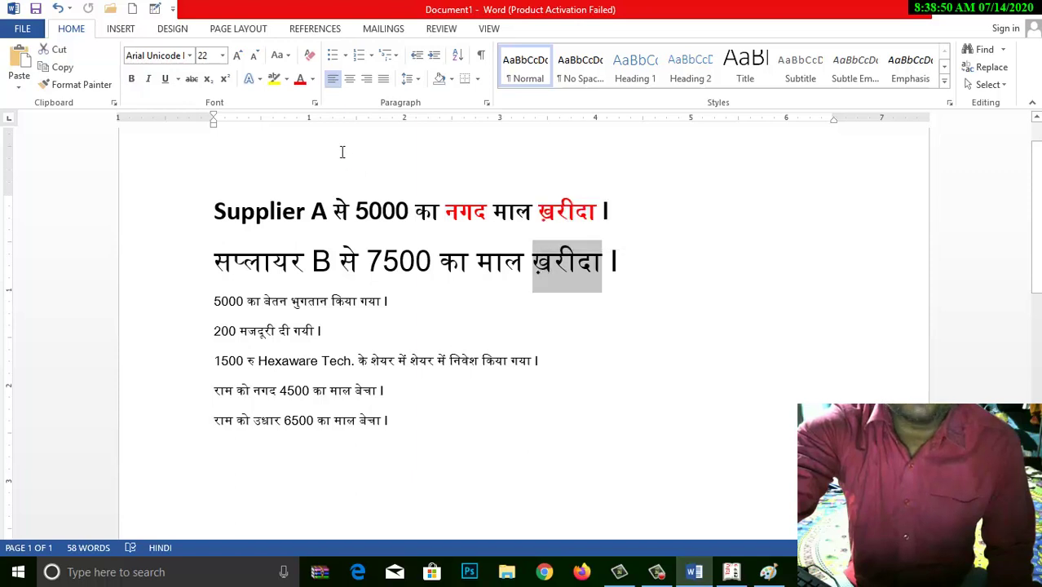
click(300, 79)
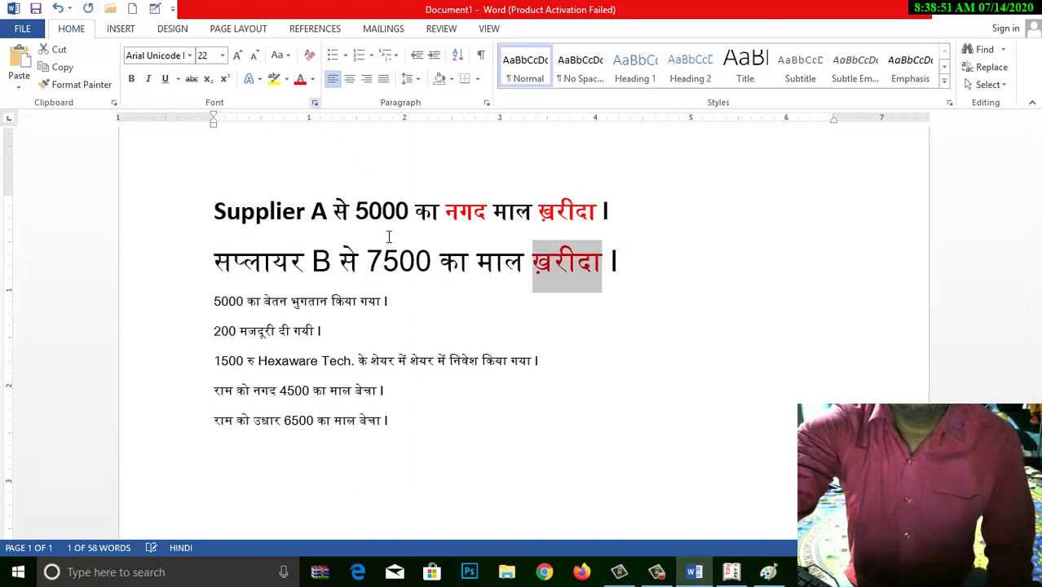
click(564, 274)
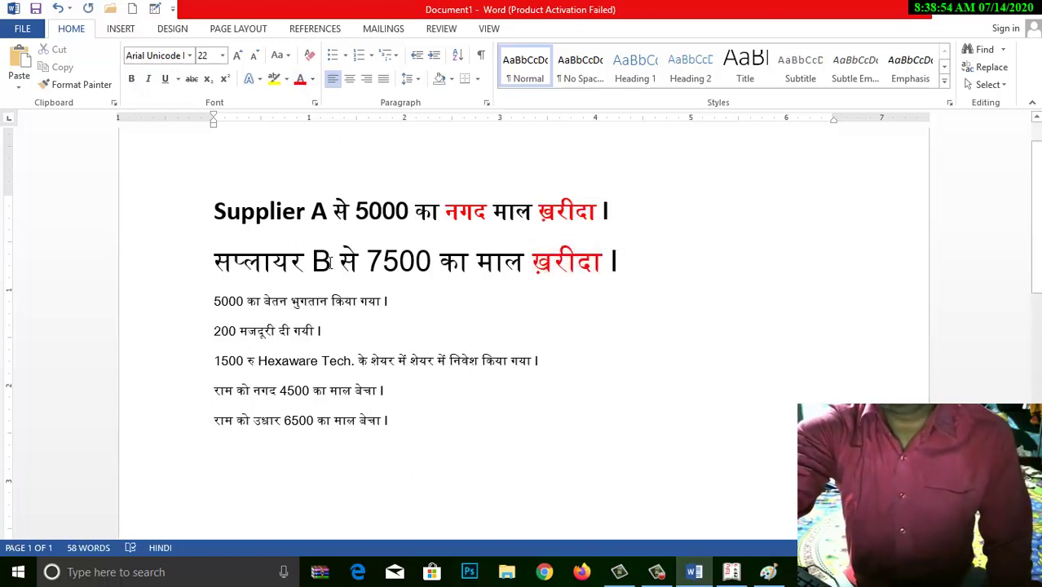
drag(334, 264, 252, 266)
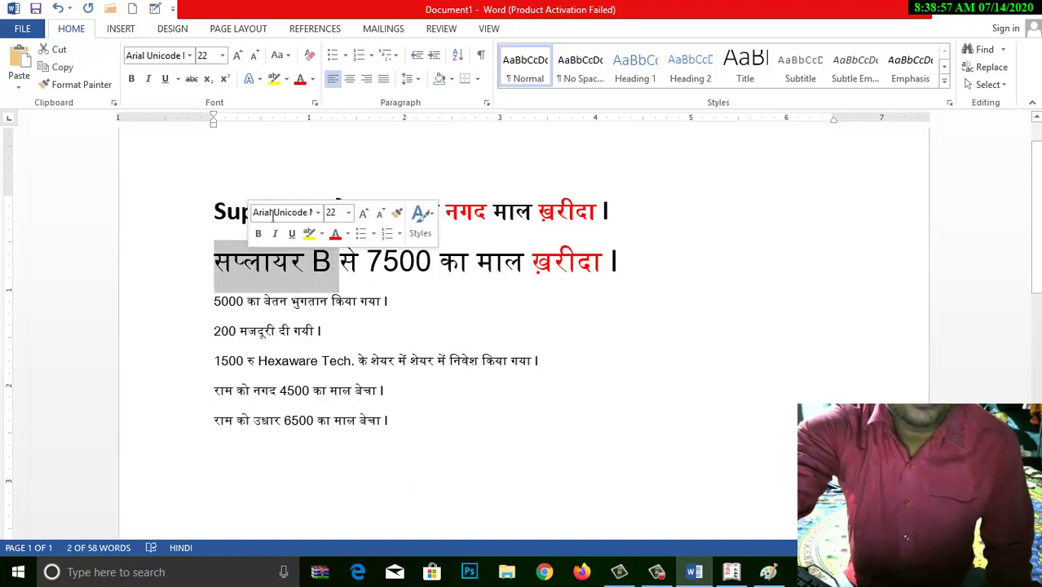
click(299, 79)
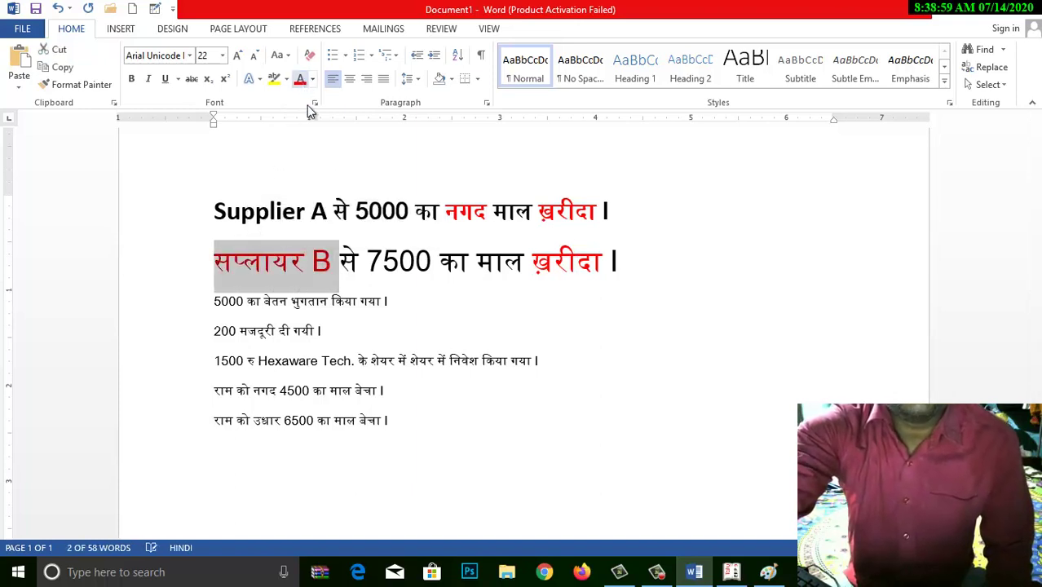
click(333, 263)
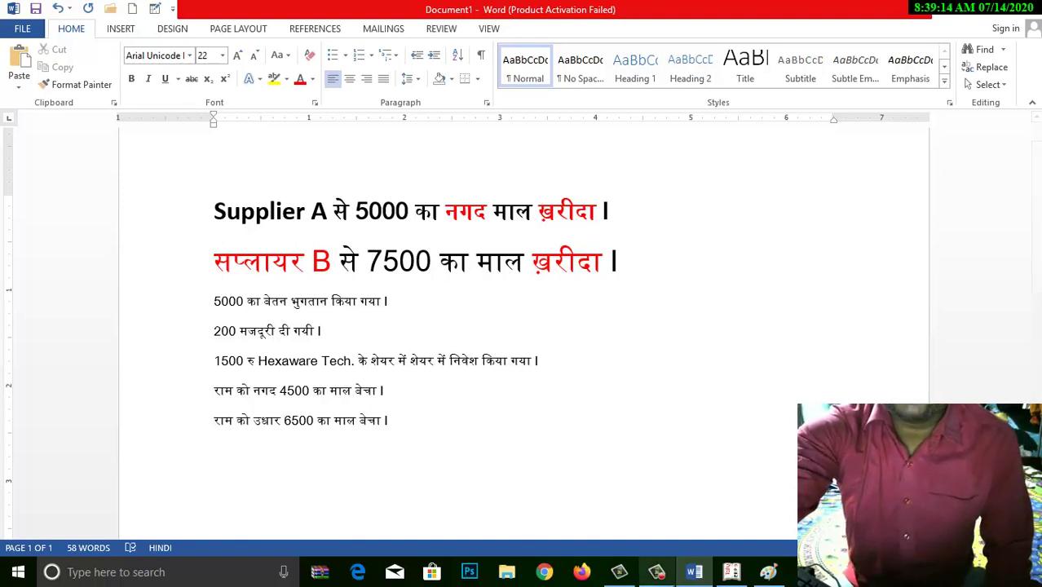
Switch to Tally.ERP 9 and look through the list of existing ledgers for those the second transaction needs.
click(733, 574)
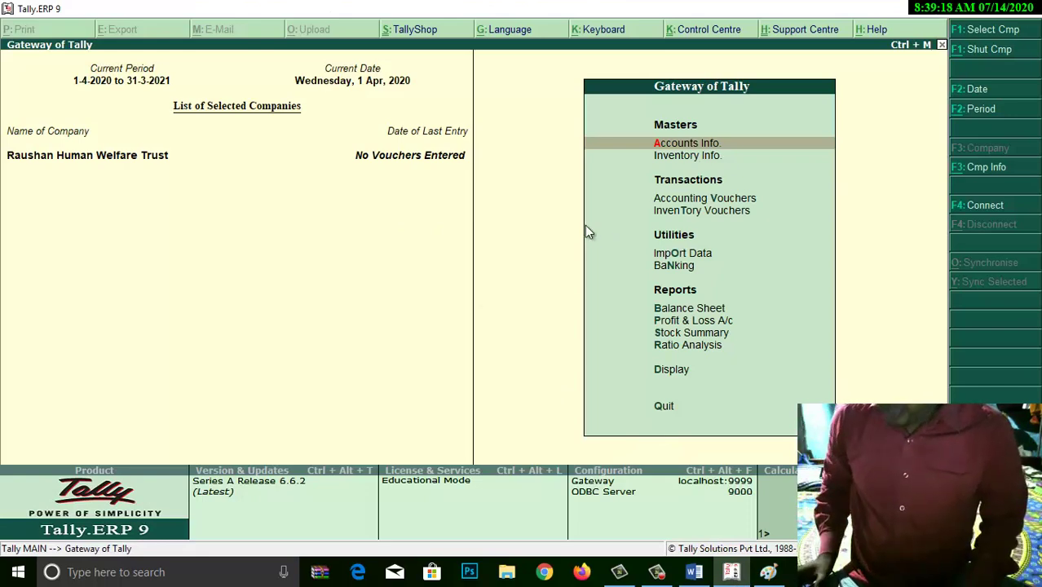
key(Down)
key(Up)
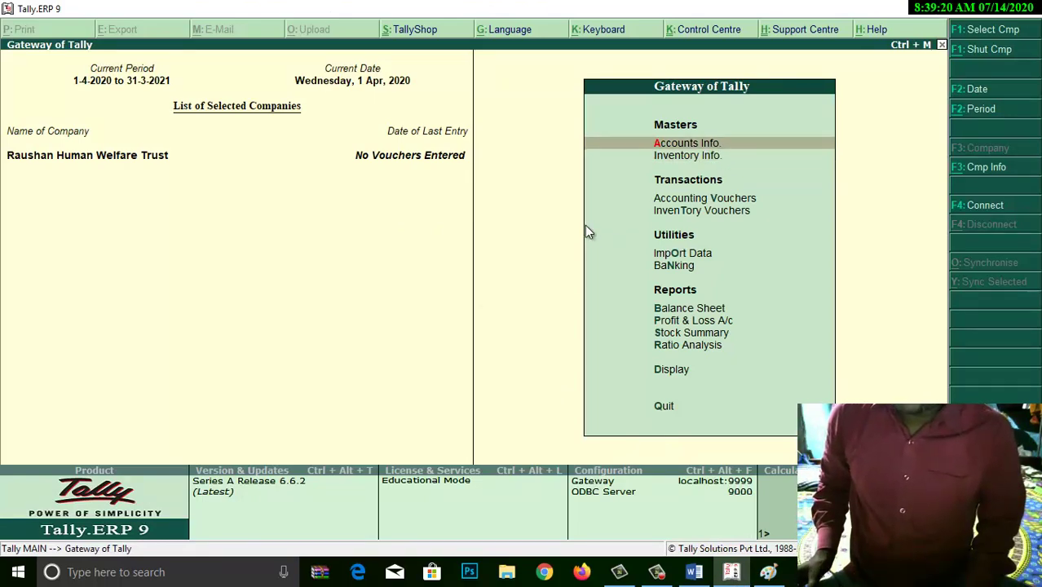
key(Return)
key(Down)
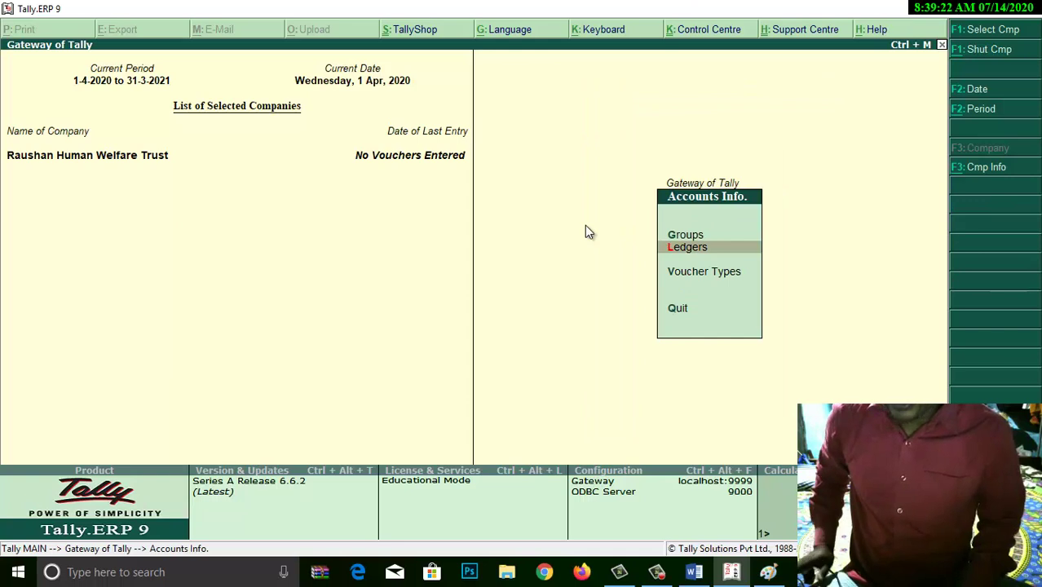
key(Return)
key(Down)
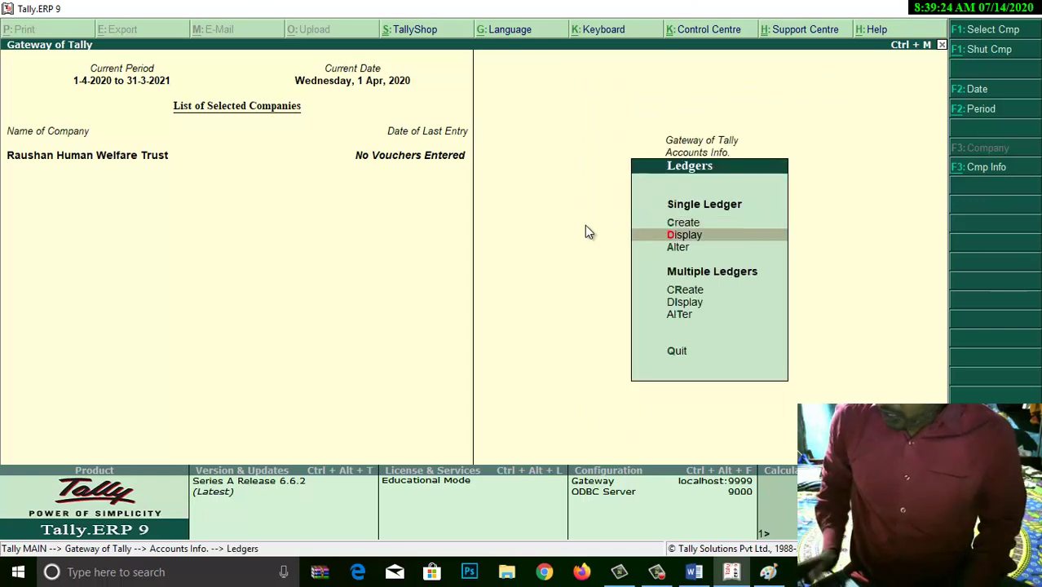
key(Return)
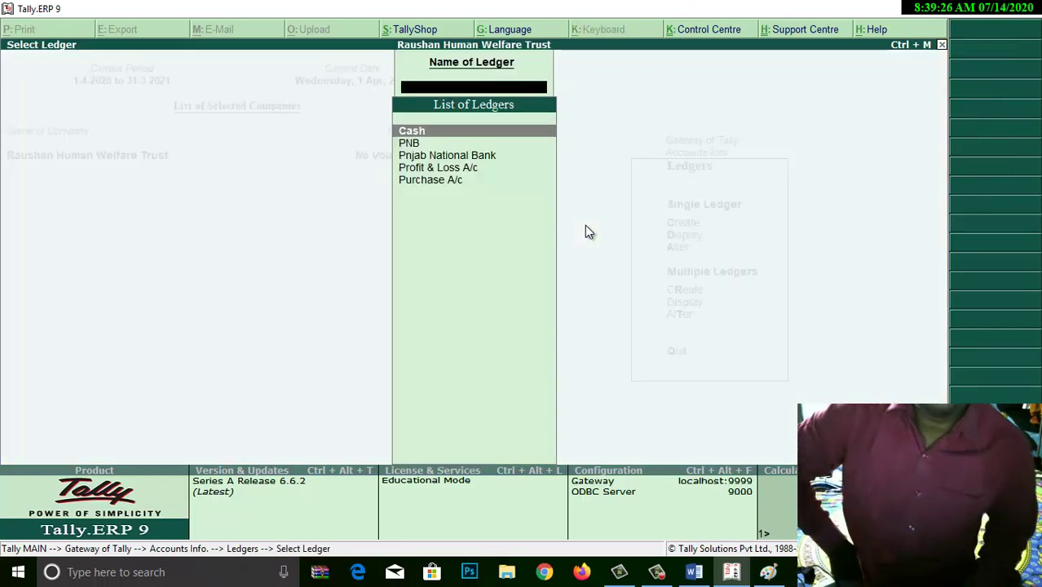
key(Down)
key(Down)
key(Down)
key(Down)
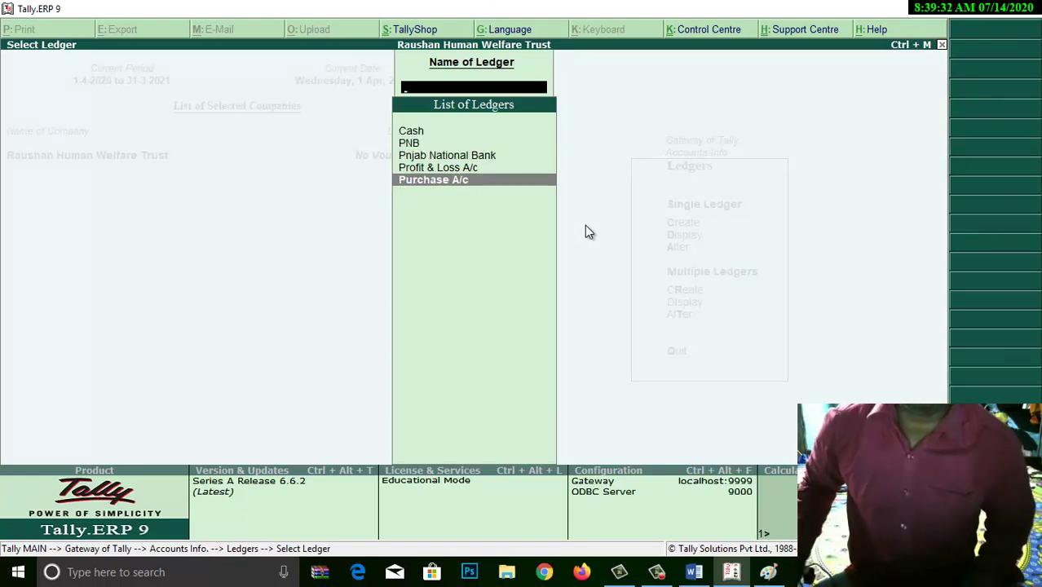
key(Escape)
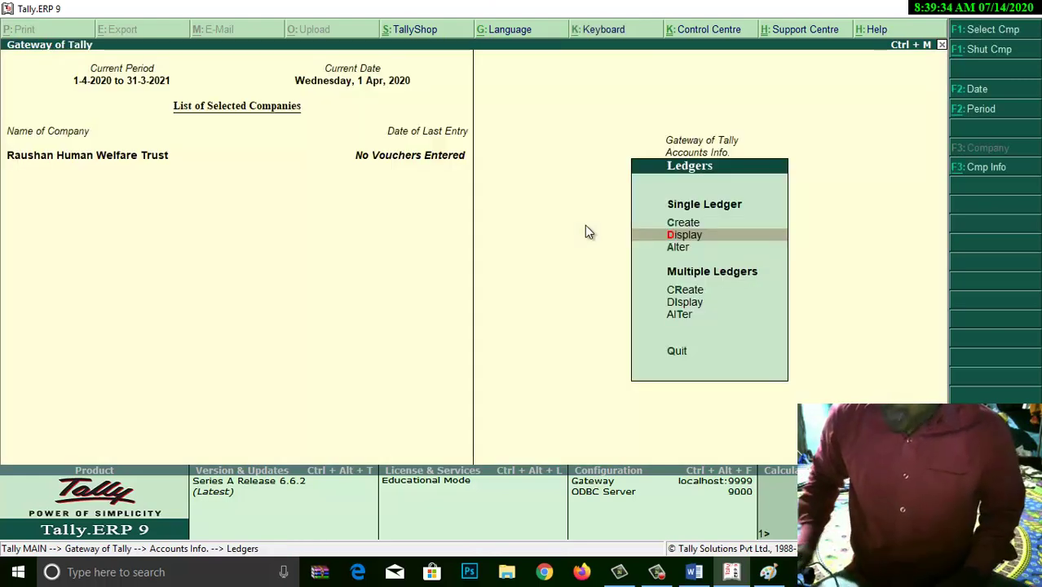
Start creating a new single ledger named Supplier B and leave its alias empty.
key(Up)
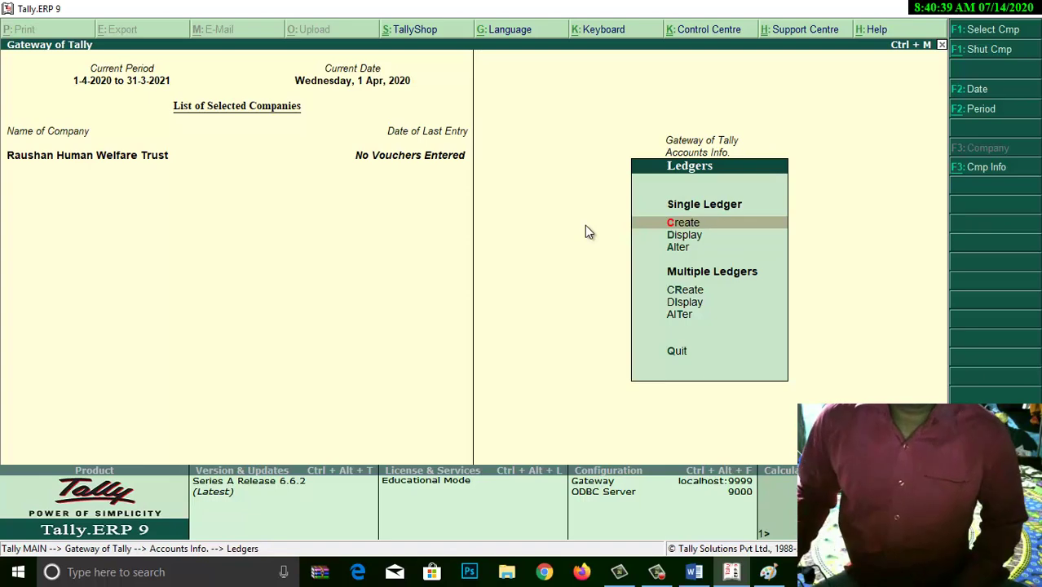
key(Return)
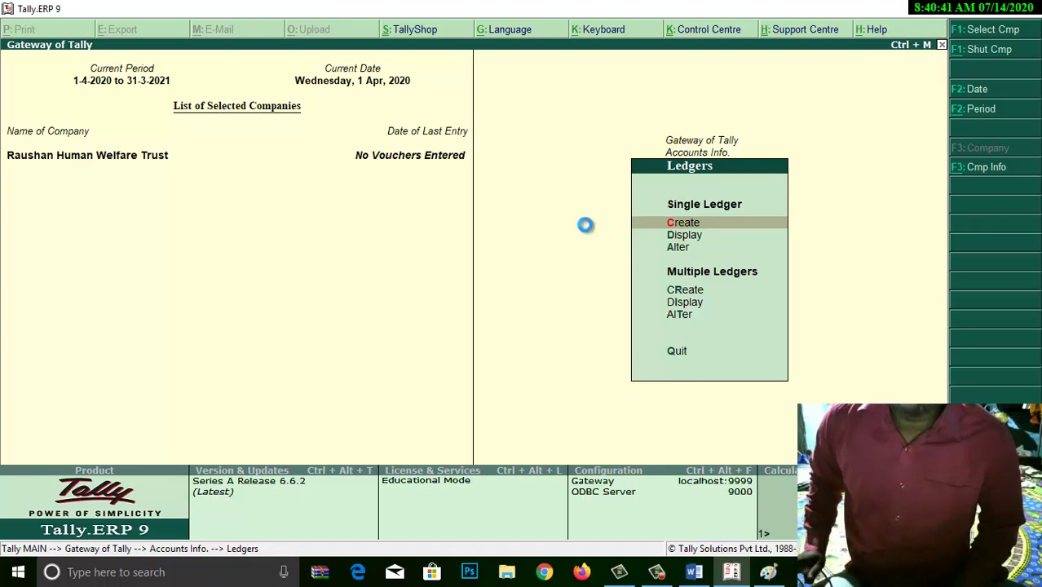
text(Supplier b)
key(Return)
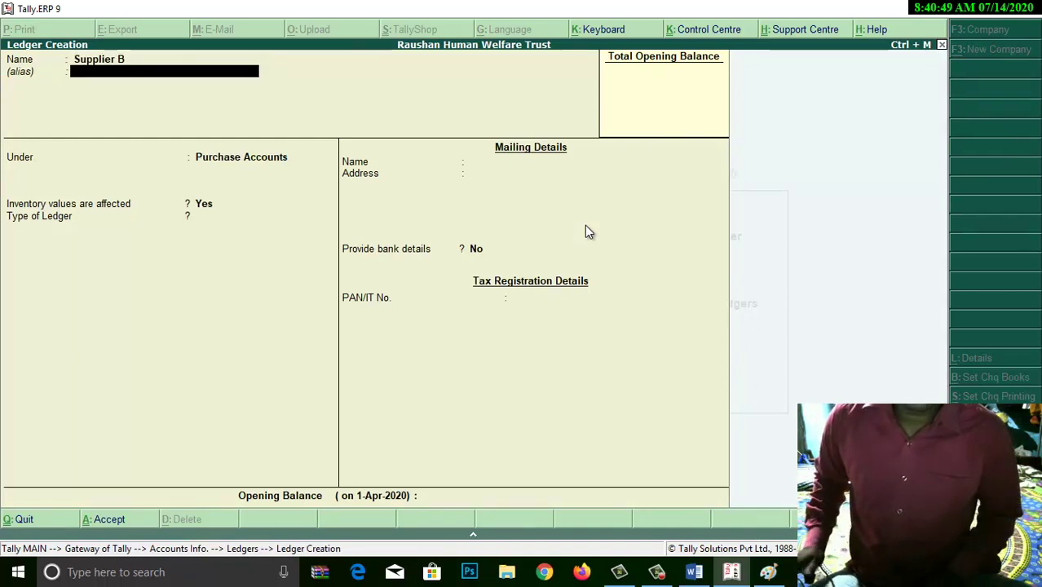
key(Return)
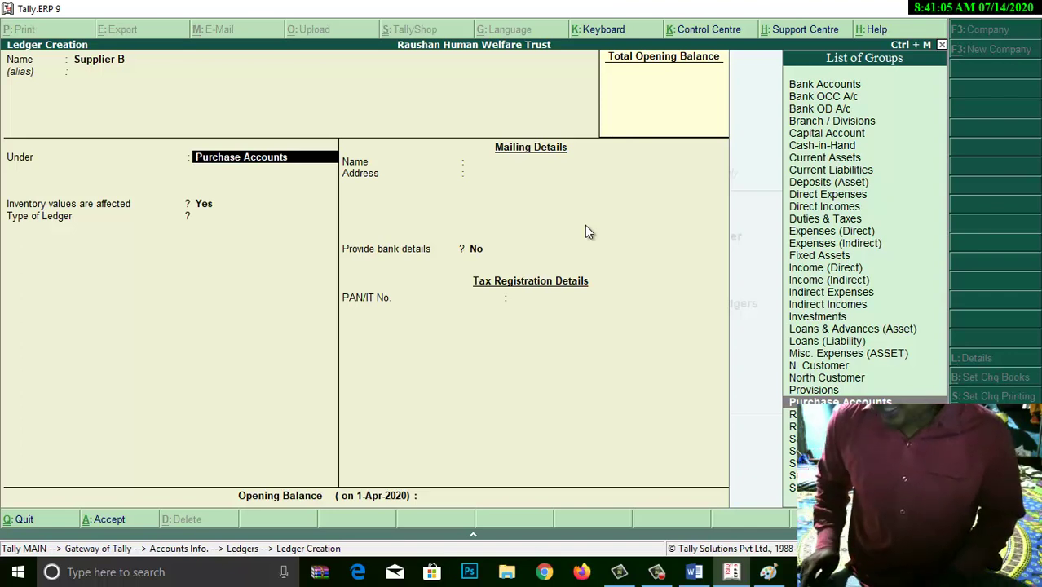
Place the Supplier B ledger under Sundry Creditors, keep bill-by-bill balances at No and set inventory values affected to Yes.
key(Down)
key(Down)
key(Down)
key(Down)
key(Down)
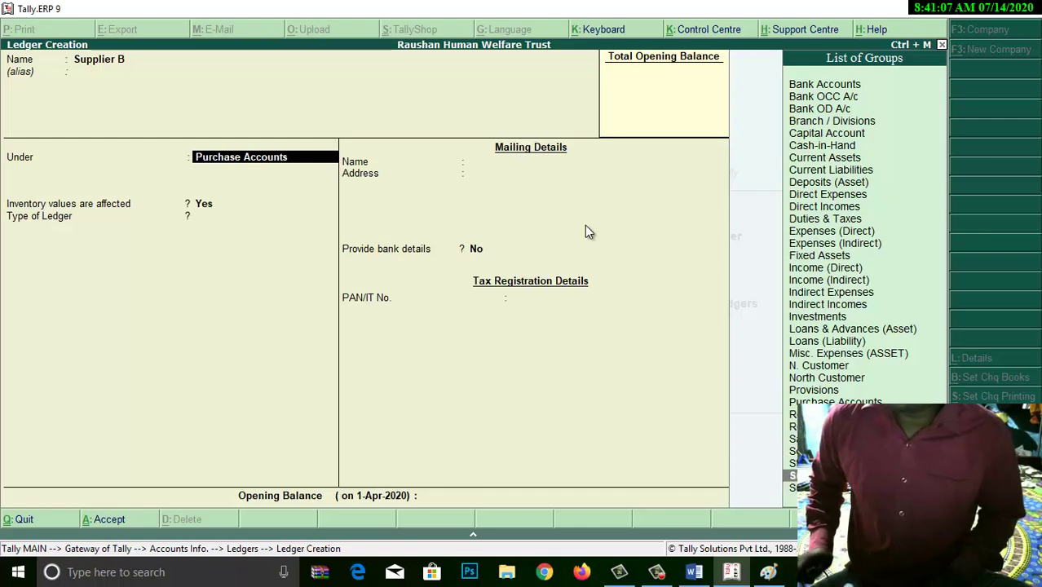
key(Return)
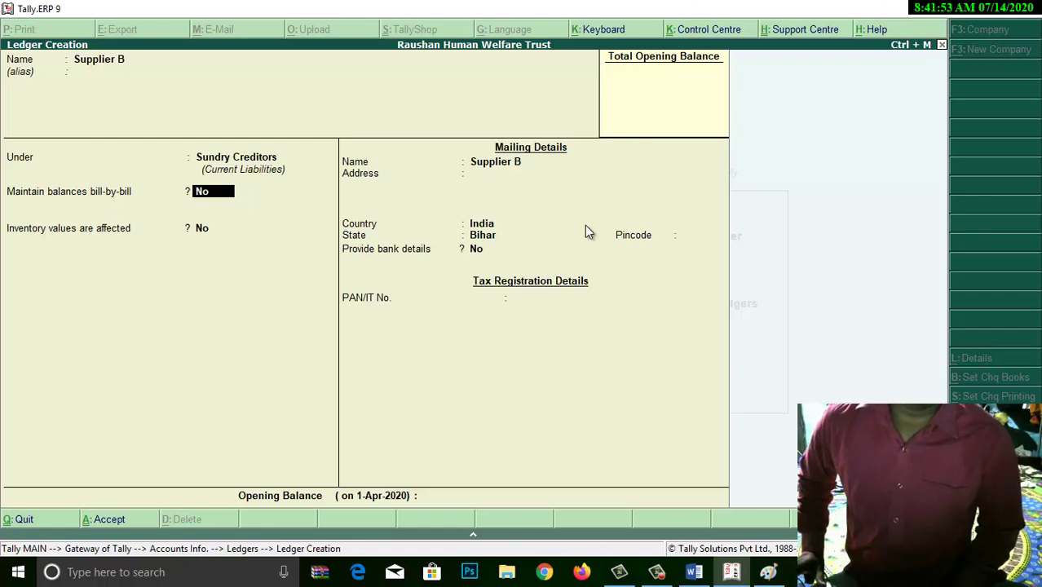
key(Return)
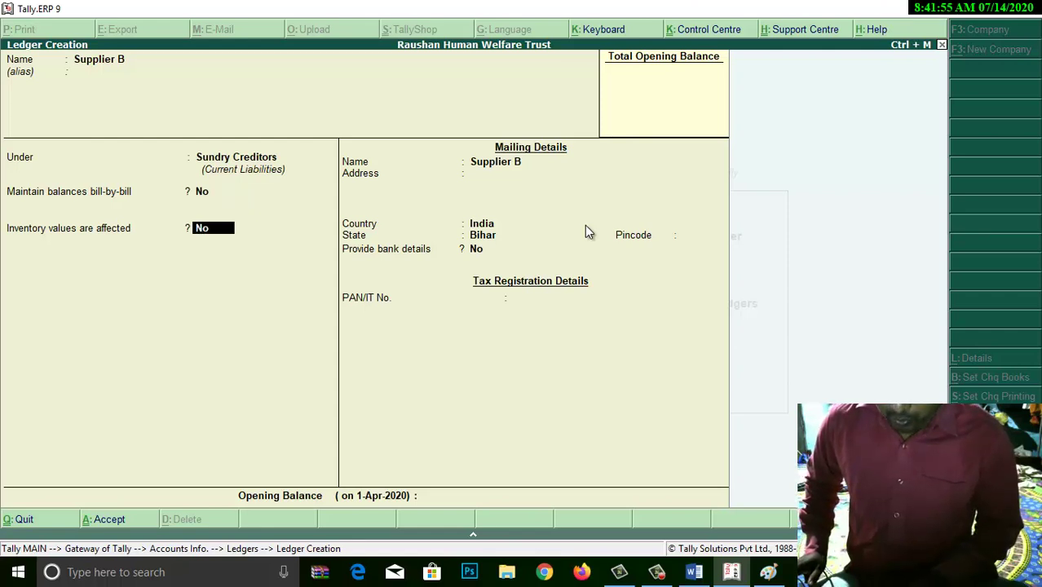
key(y)
key(Return)
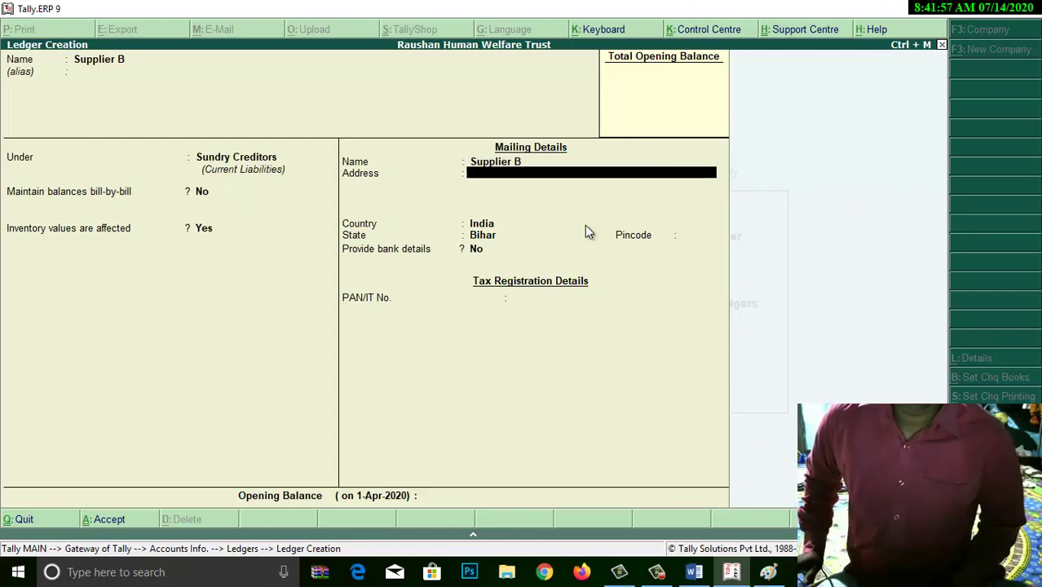
Fill in Supplier B's mailing address and pincode, keep bank details at No and save the ledger.
text(Patna)
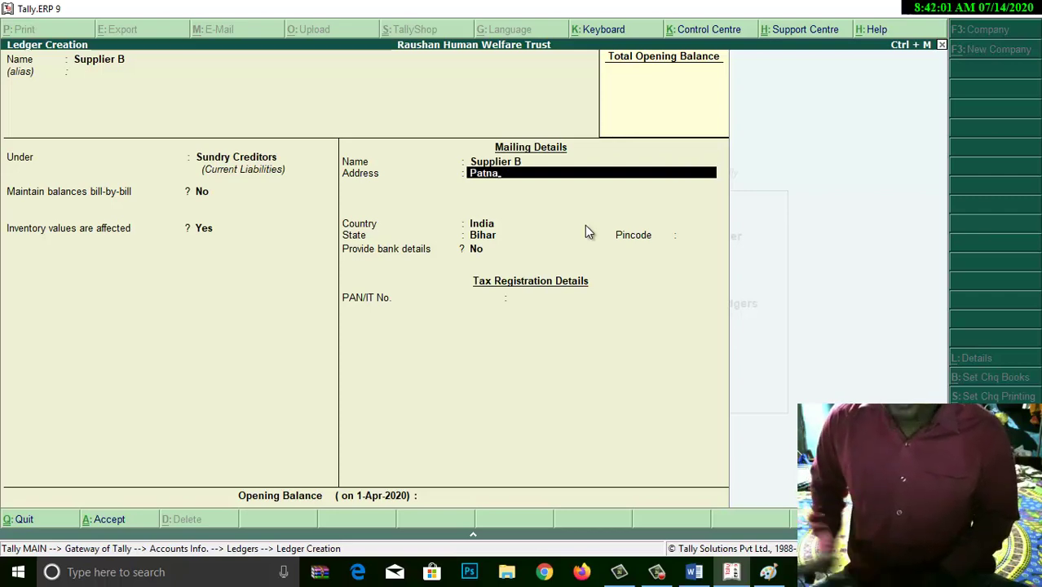
key(Return)
key(Return)
key(Return)
text(800002)
key(Return)
key(Return)
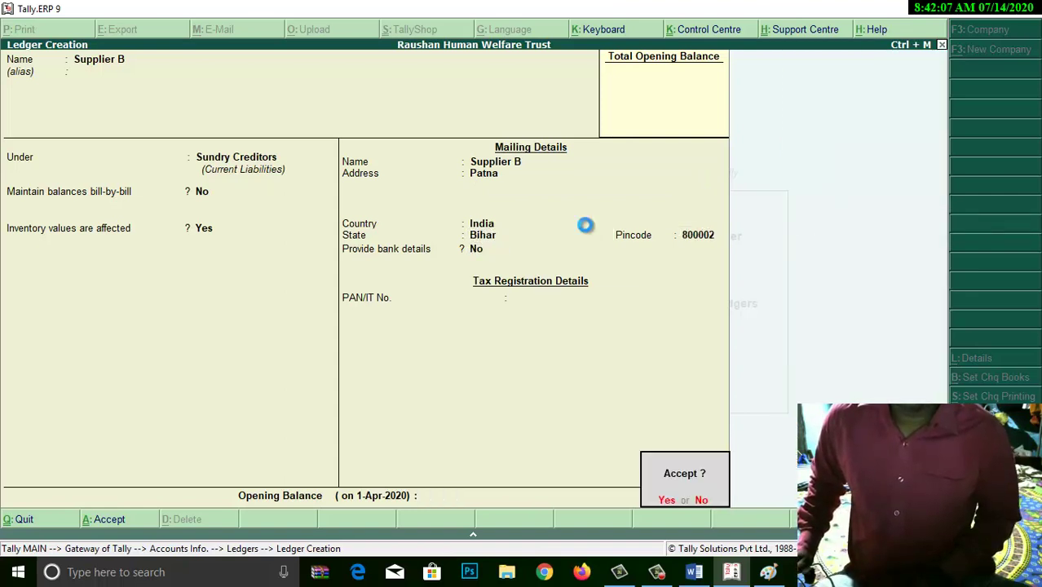
key(Return)
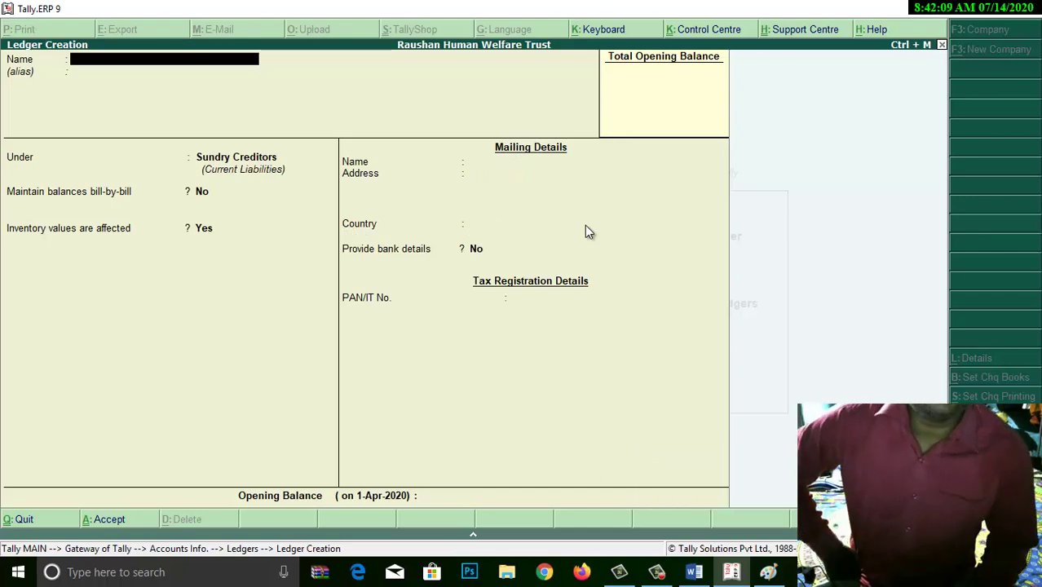
Leave ledger creation, display the Supplier B ledger to check its details, and return to Accounts Info.
key(Escape)
key(Return)
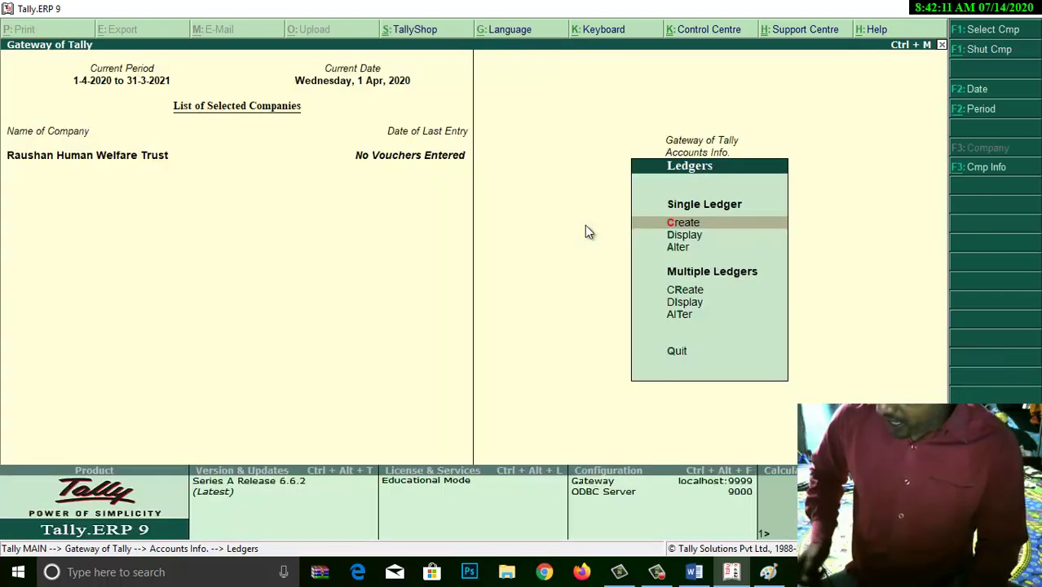
key(Down)
key(Return)
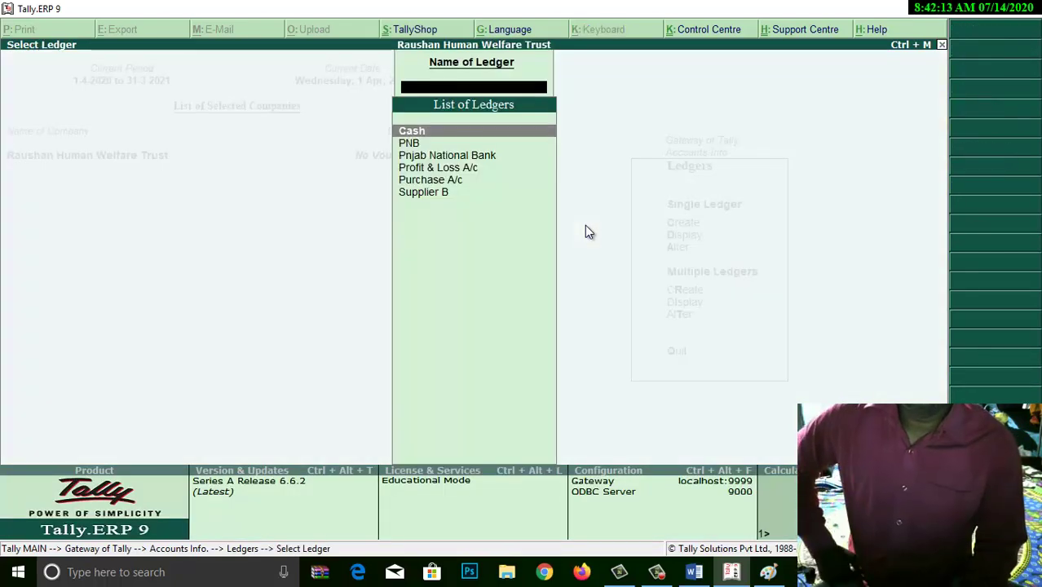
key(Down)
key(Down)
key(Down)
key(Down)
key(Down)
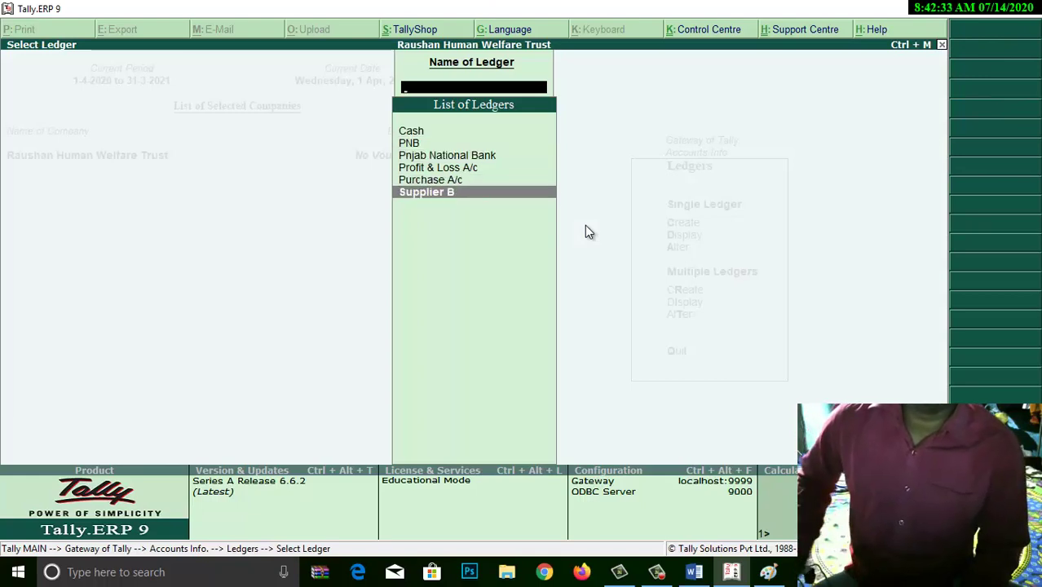
key(Return)
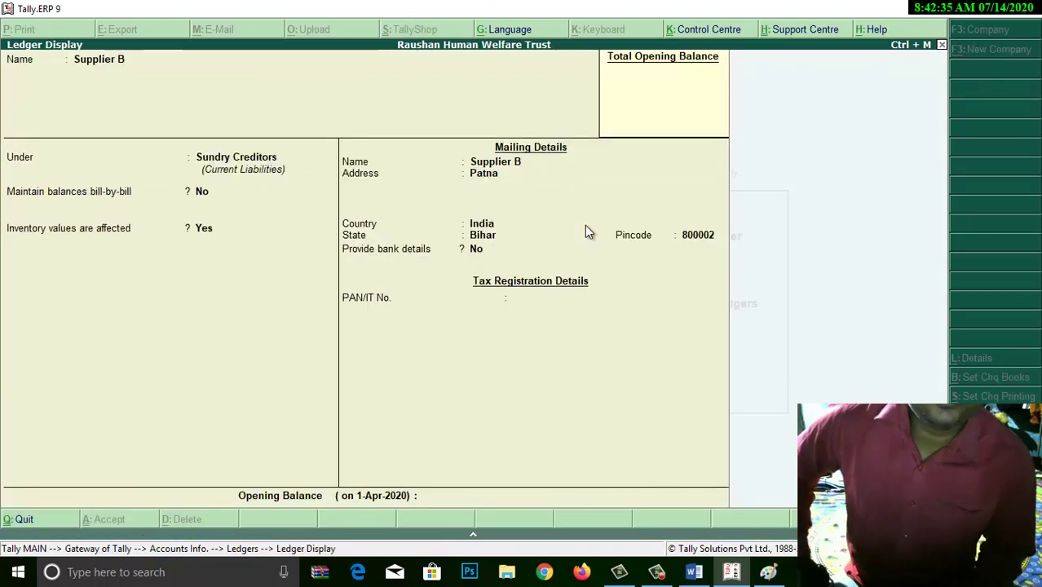
key(Escape)
key(Escape)
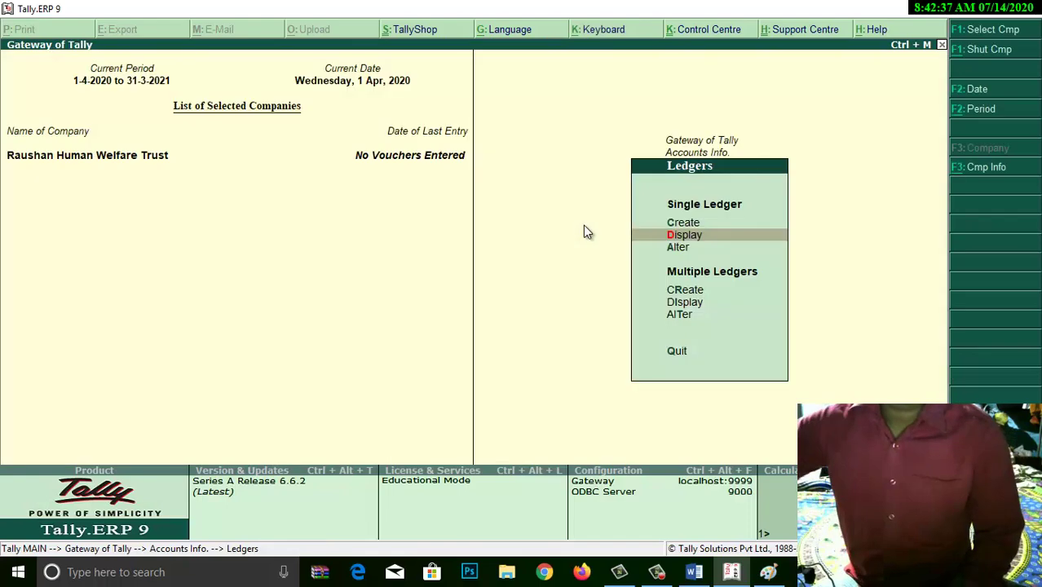
key(Escape)
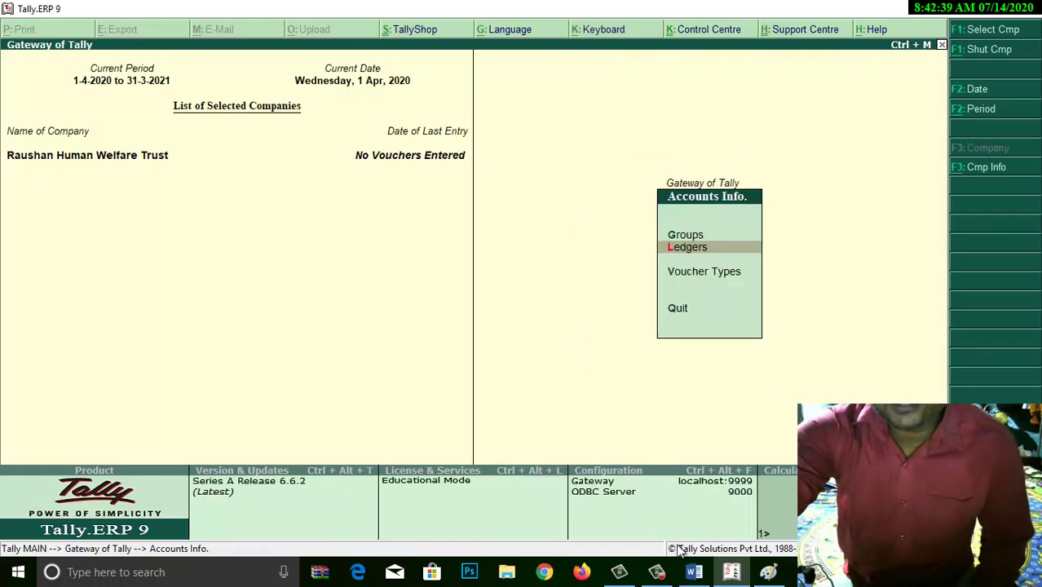
Switch to the Word document and enlarge the third transaction line, about the 5000 बेतन payment, to 20 pt.
click(693, 573)
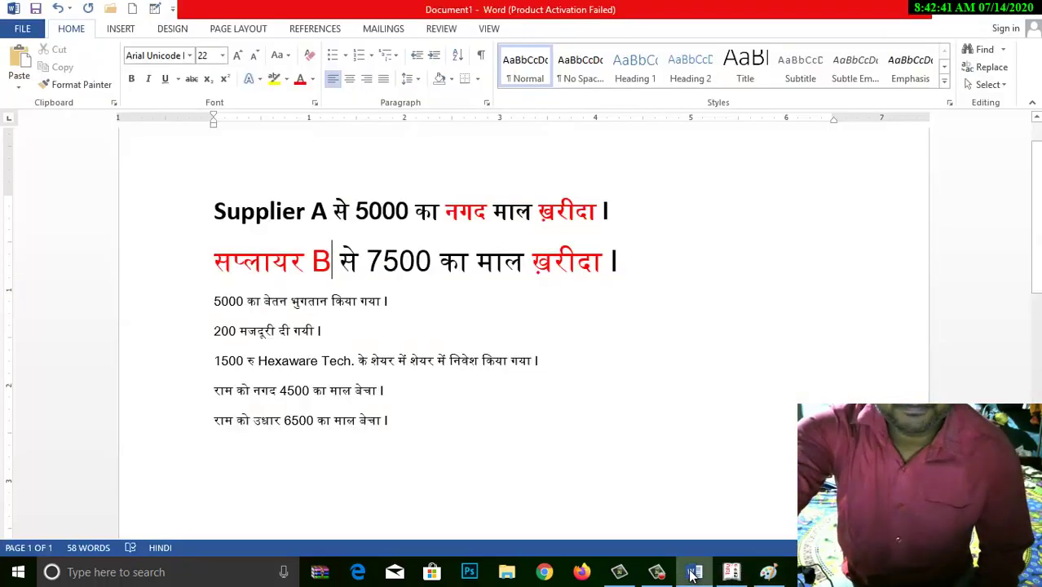
drag(396, 304, 215, 298)
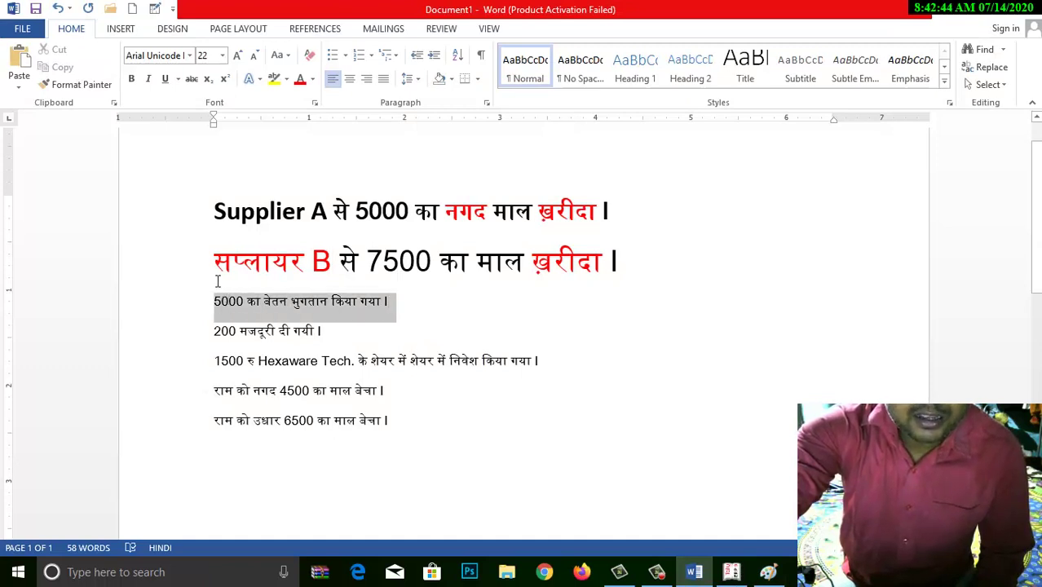
click(237, 56)
click(237, 56)
click(237, 56)
click(237, 56)
click(237, 57)
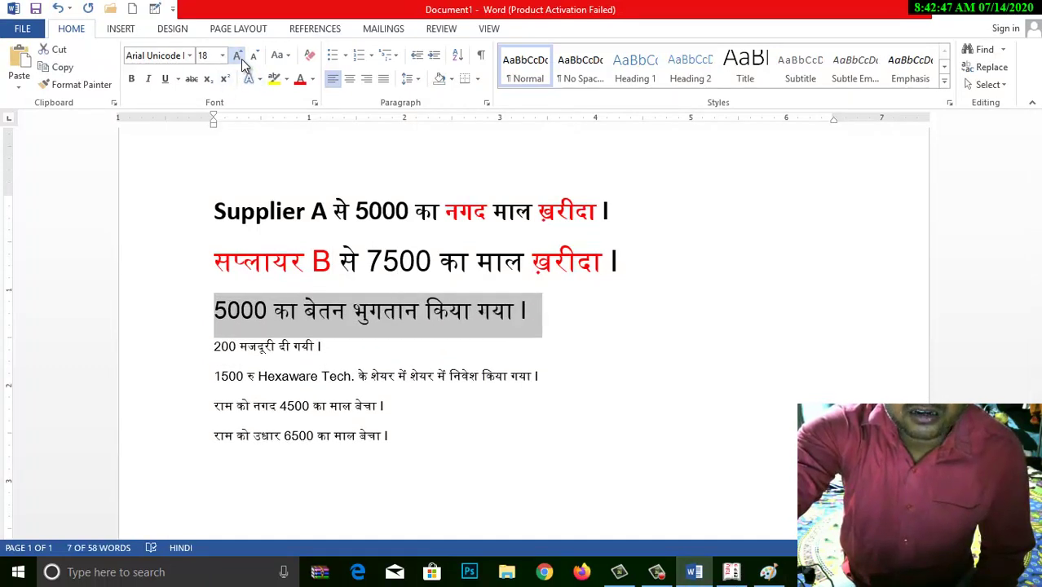
click(238, 57)
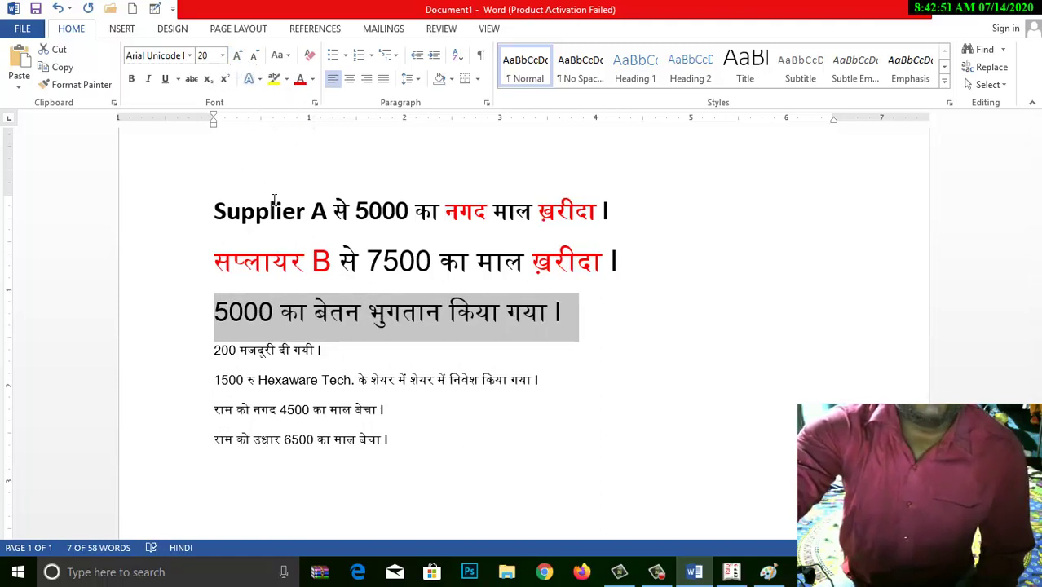
Colour the amount 5000 red in the third transaction line.
click(306, 322)
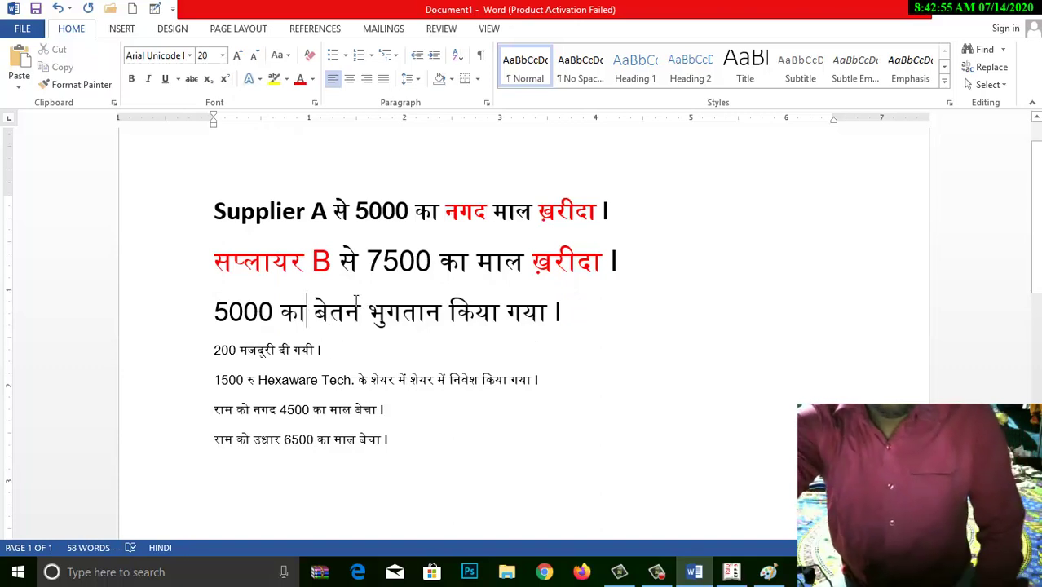
key(Left)
key(Left)
drag(275, 312, 213, 312)
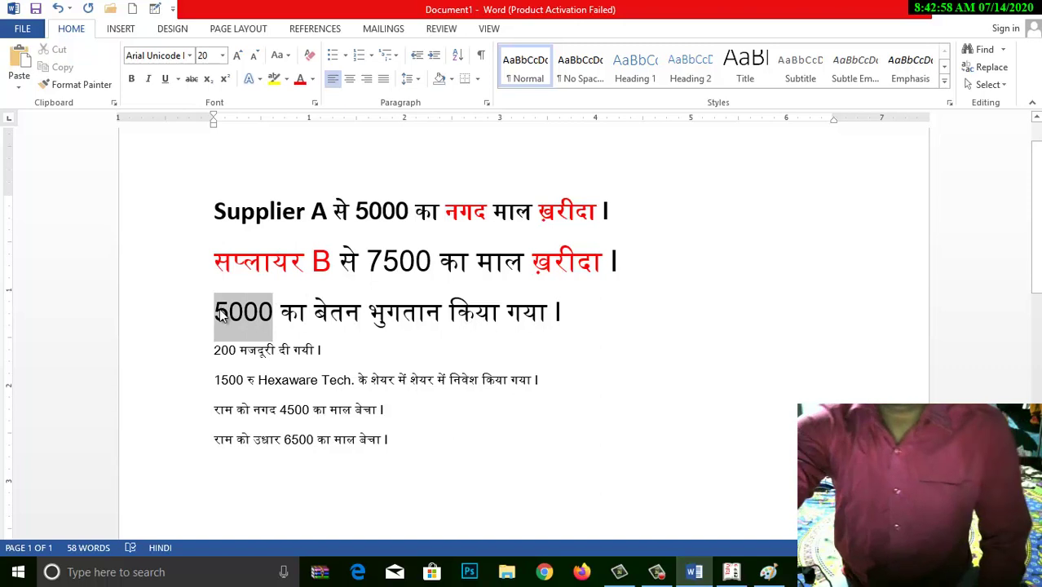
click(345, 312)
drag(271, 311, 220, 317)
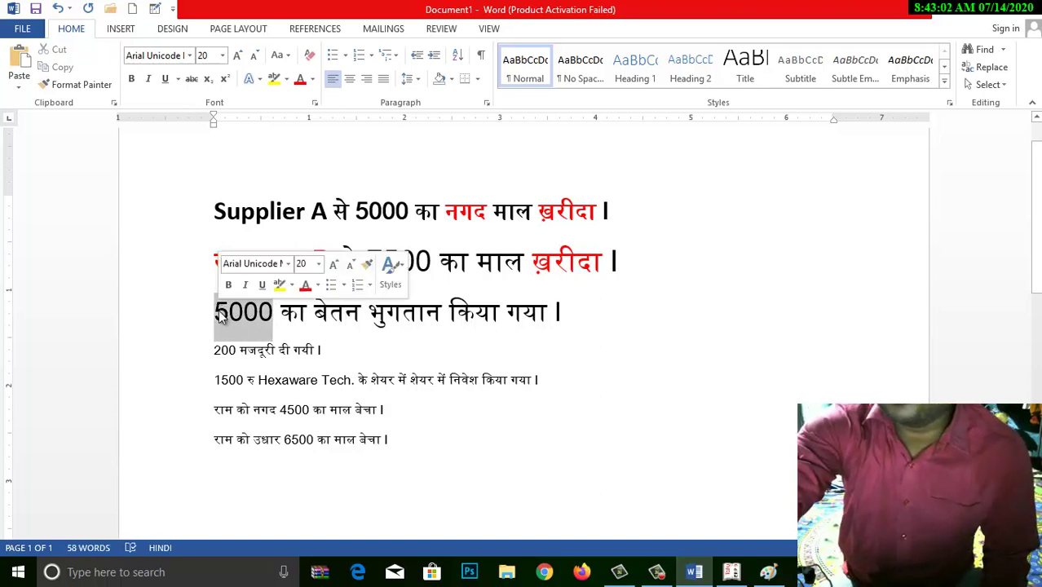
click(274, 312)
drag(276, 311, 214, 314)
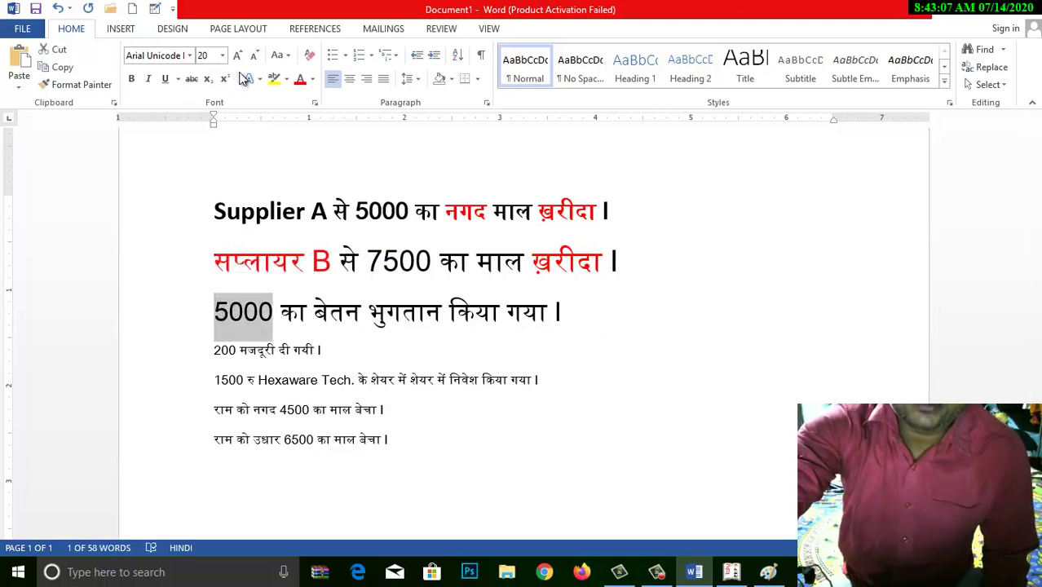
click(299, 83)
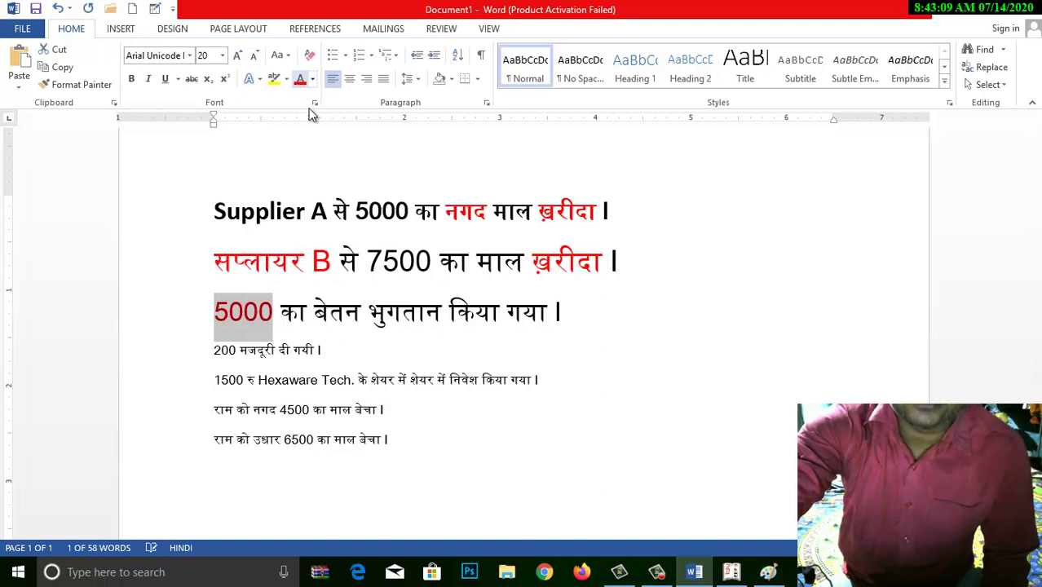
Colour the word बेतन red in the third transaction line and compare it with the amount.
click(381, 316)
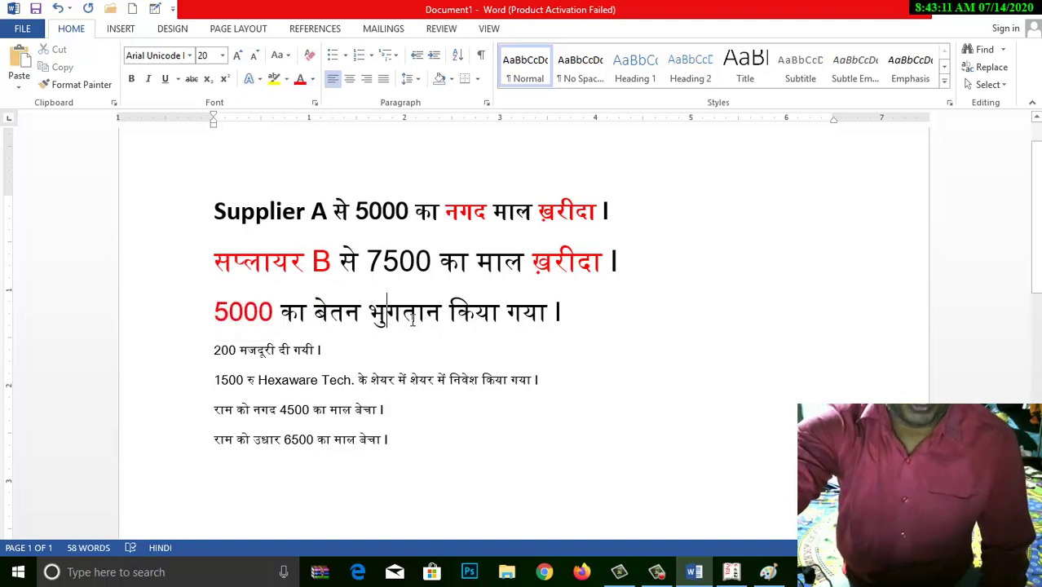
drag(313, 314, 360, 312)
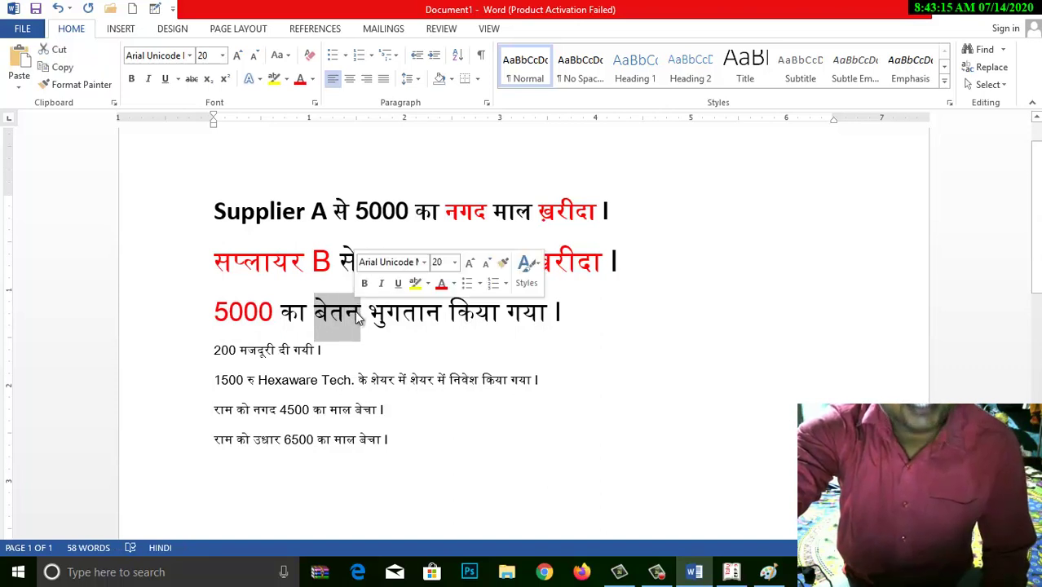
click(299, 78)
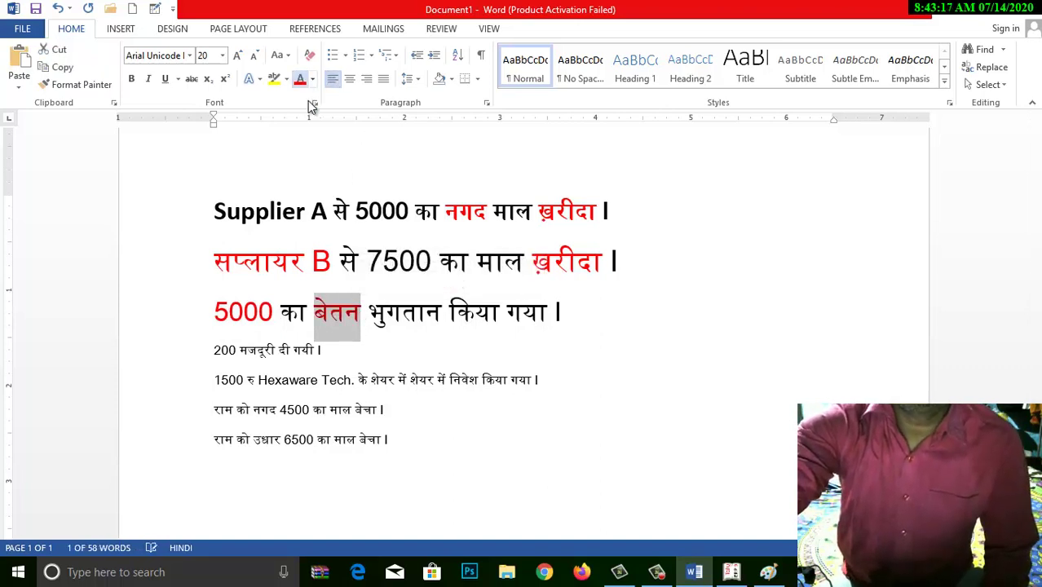
click(359, 308)
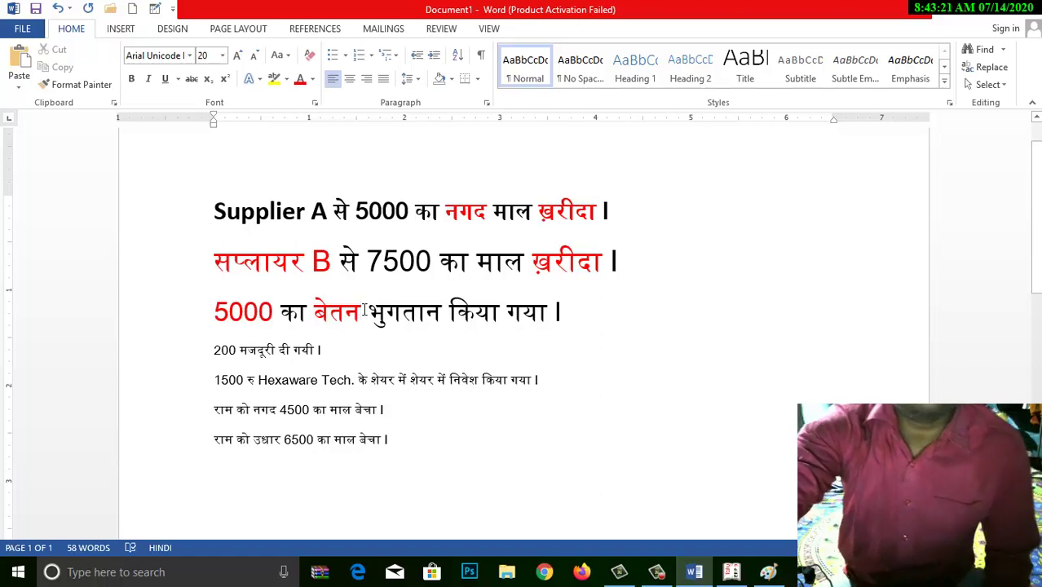
drag(361, 312, 225, 311)
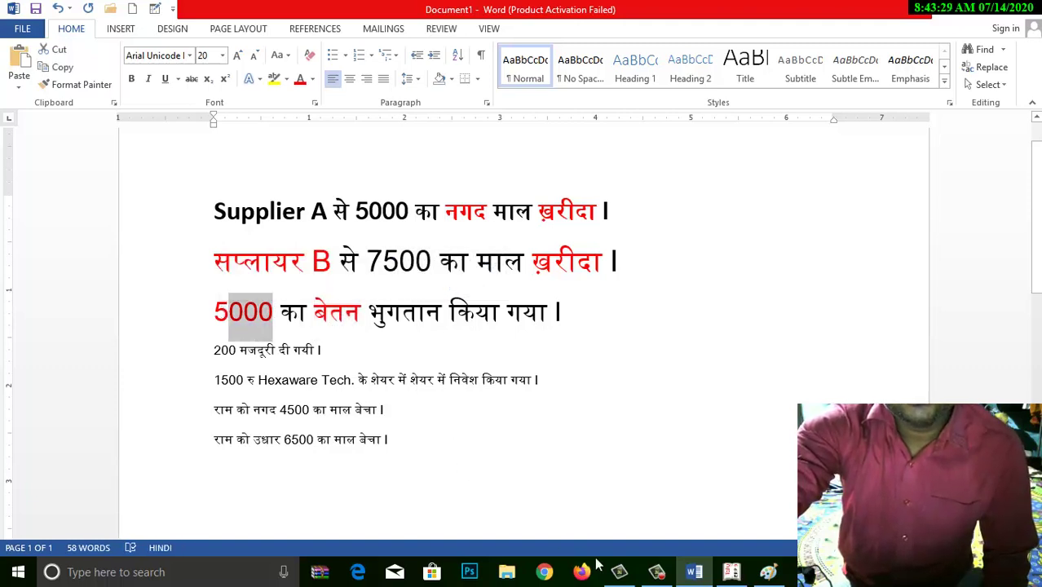
Switch to Tally.ERP 9 and start creating a single ledger named Salary without an alias.
click(731, 573)
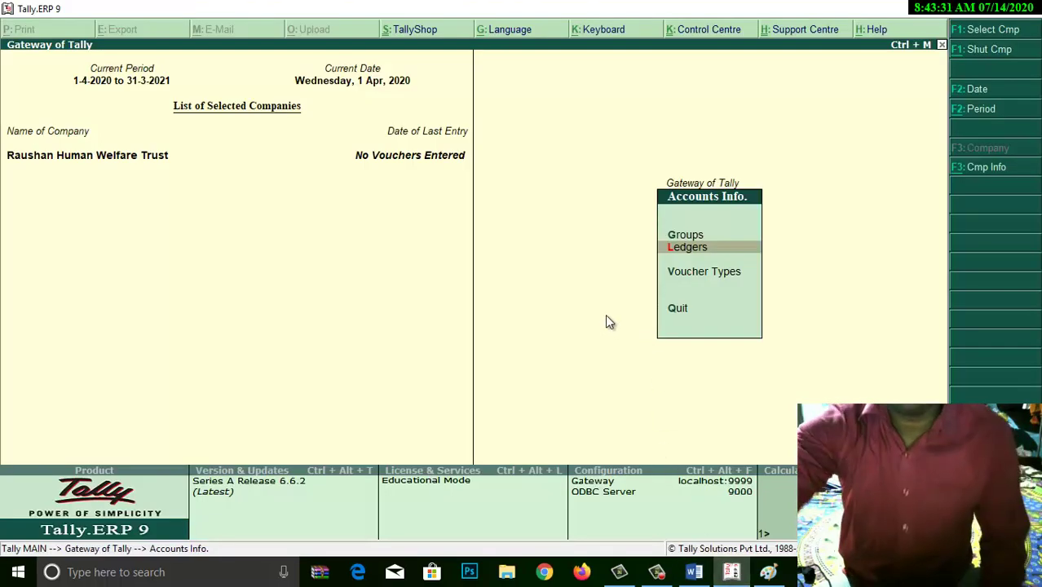
key(Return)
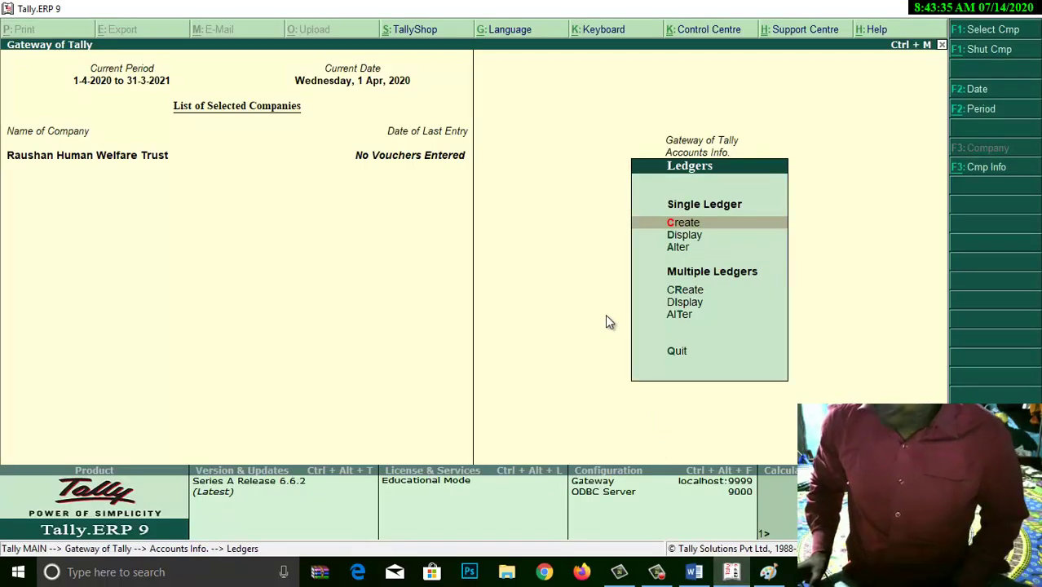
key(Return)
text(Salary)
key(Return)
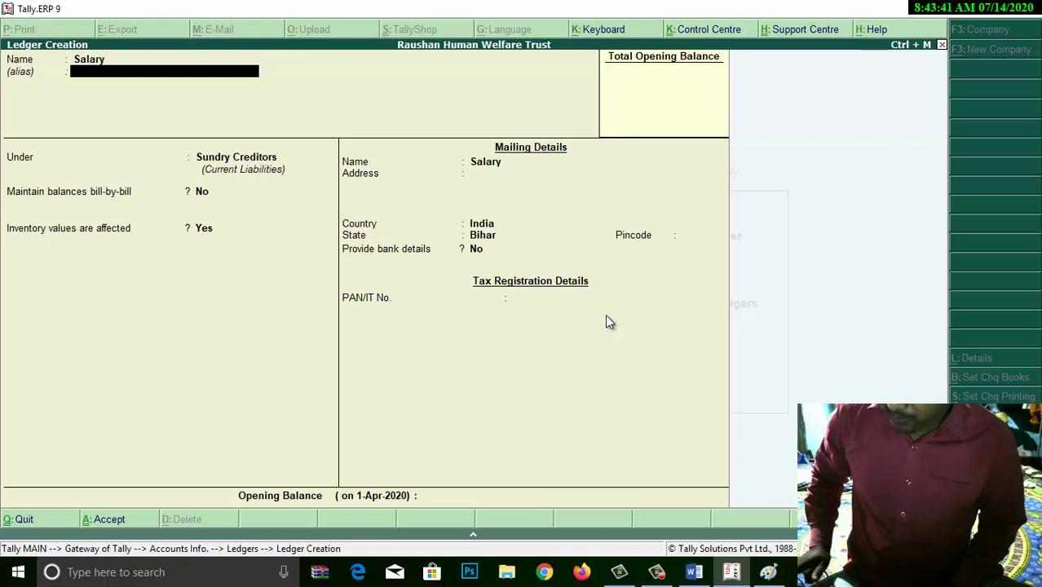
key(Return)
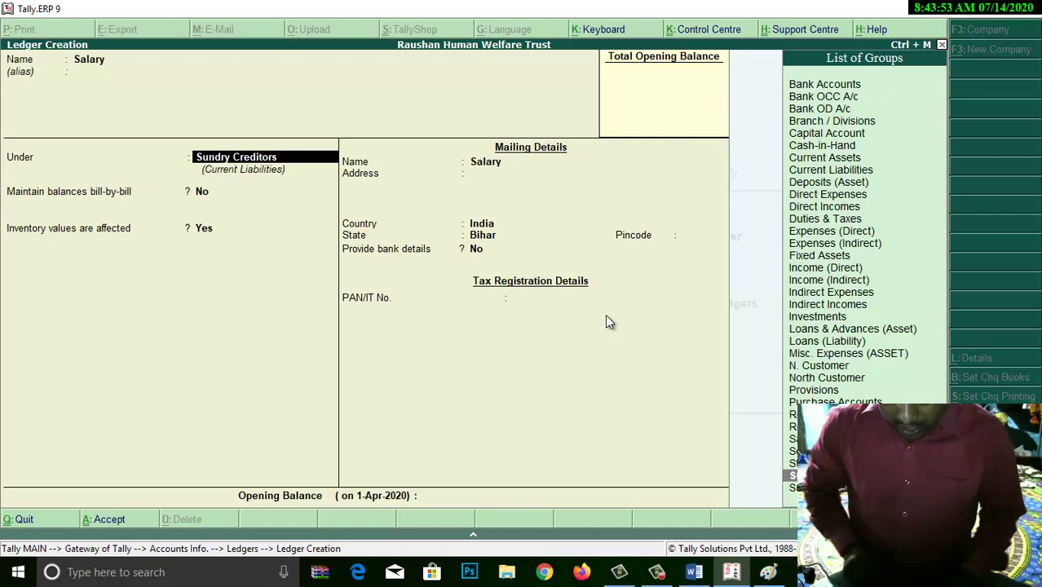
Place the Salary ledger under Indirect Expenses, keep inventory effect and bank details at No, type Not Applicable, and save it.
text(Indi)
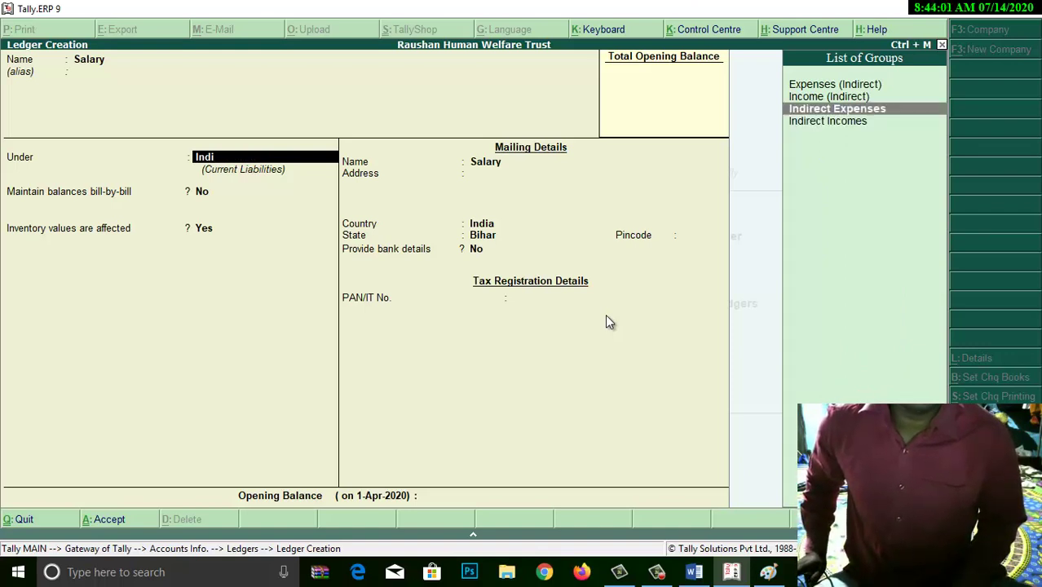
key(Return)
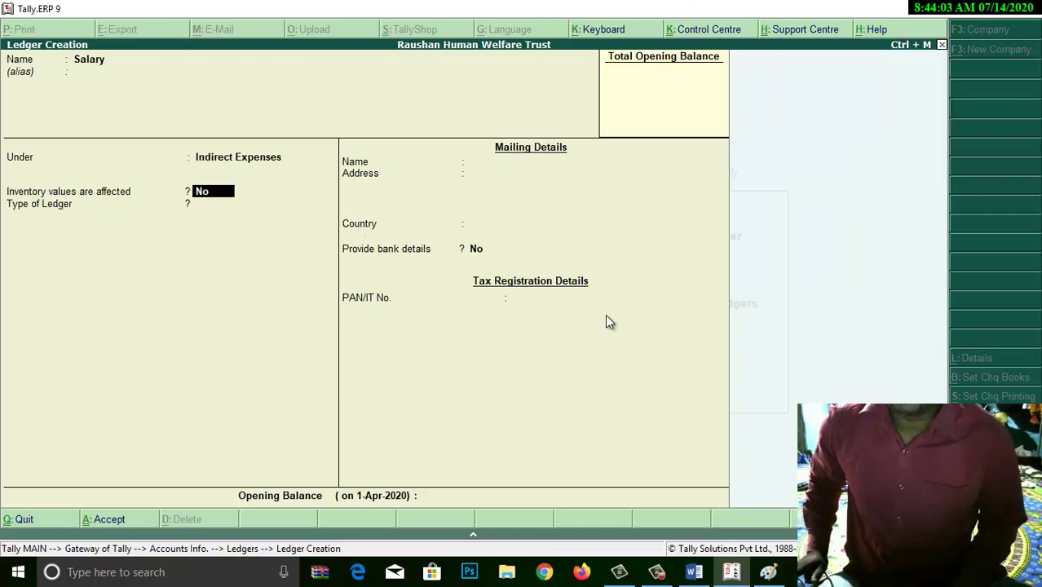
key(Return)
key(Return)
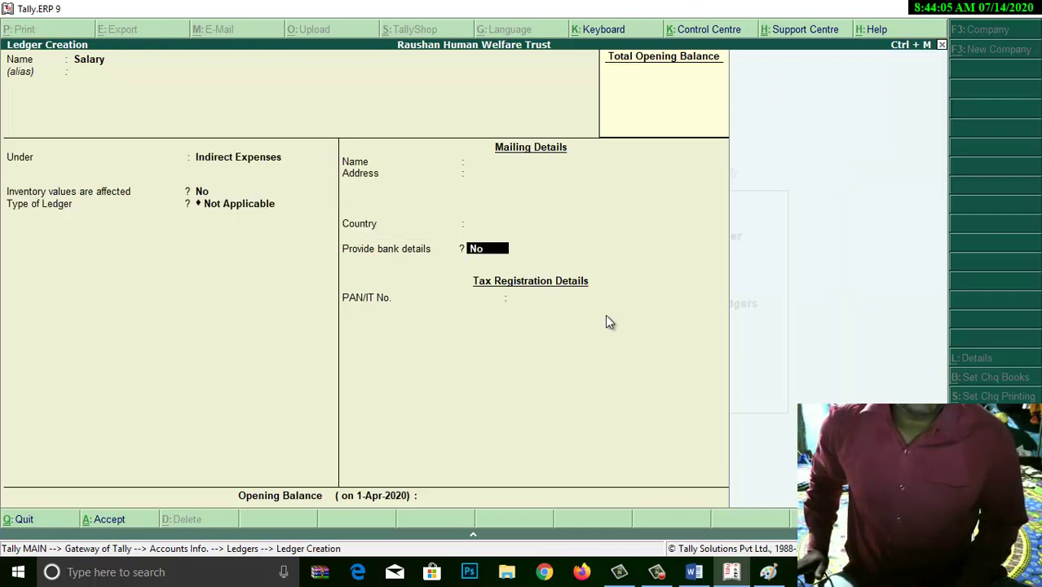
key(Return)
key(Return)
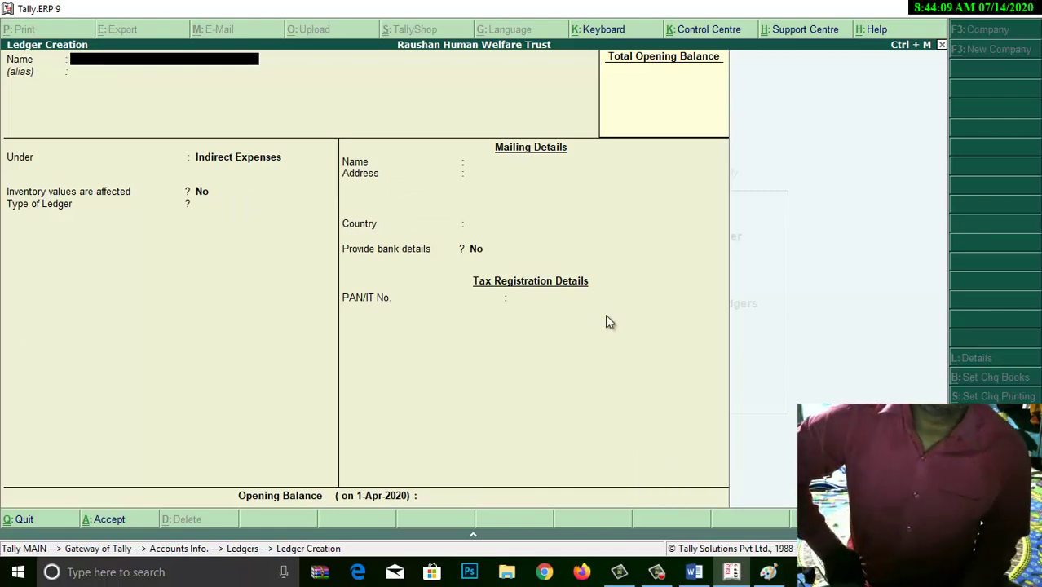
Leave ledger creation, display the Salary ledger's details for review, and return to Accounts Info.
key(Escape)
key(Return)
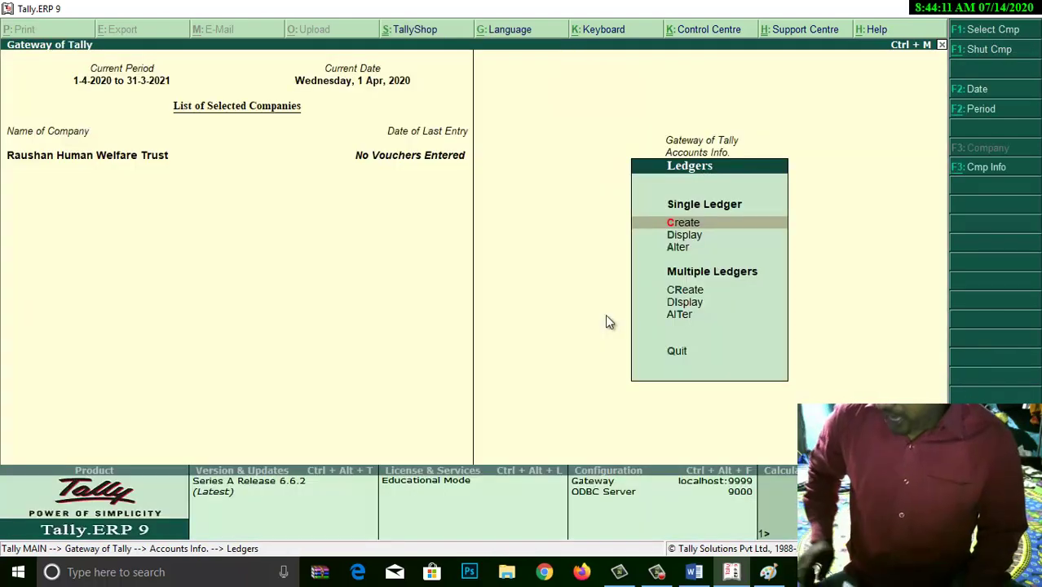
key(Down)
key(Return)
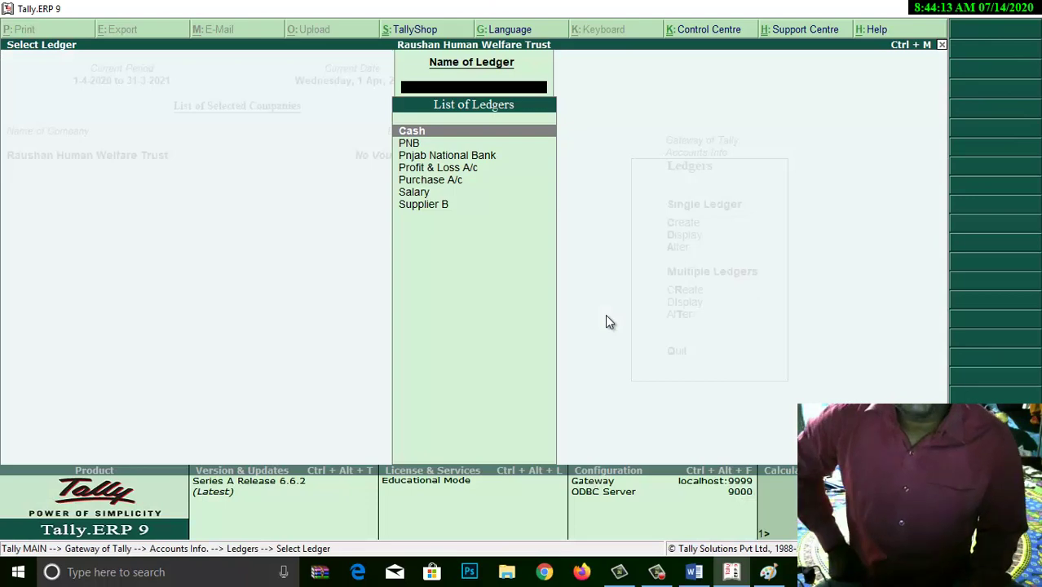
key(Down)
key(Down)
key(Down)
key(Down)
key(Down)
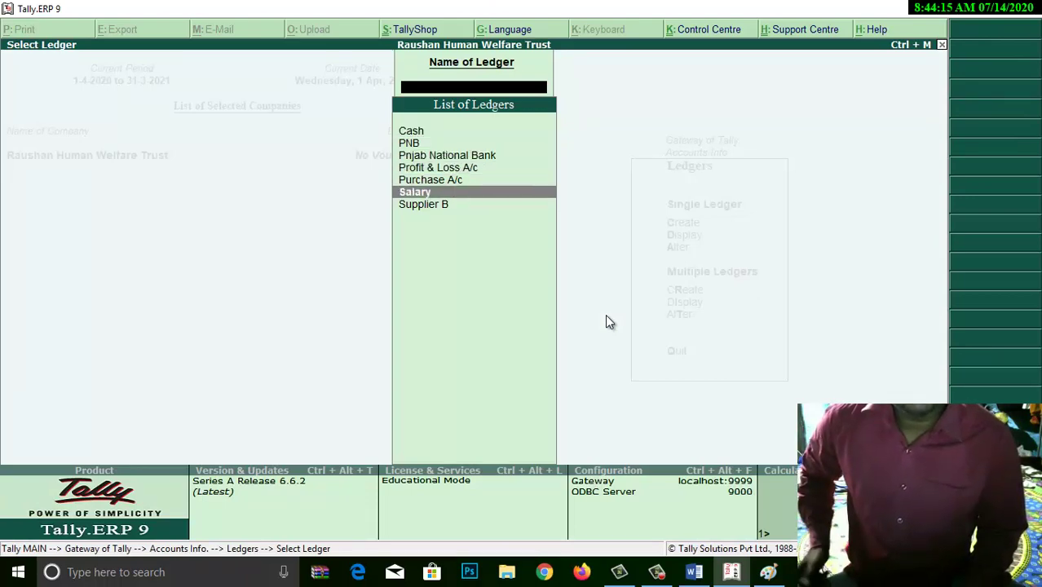
key(Return)
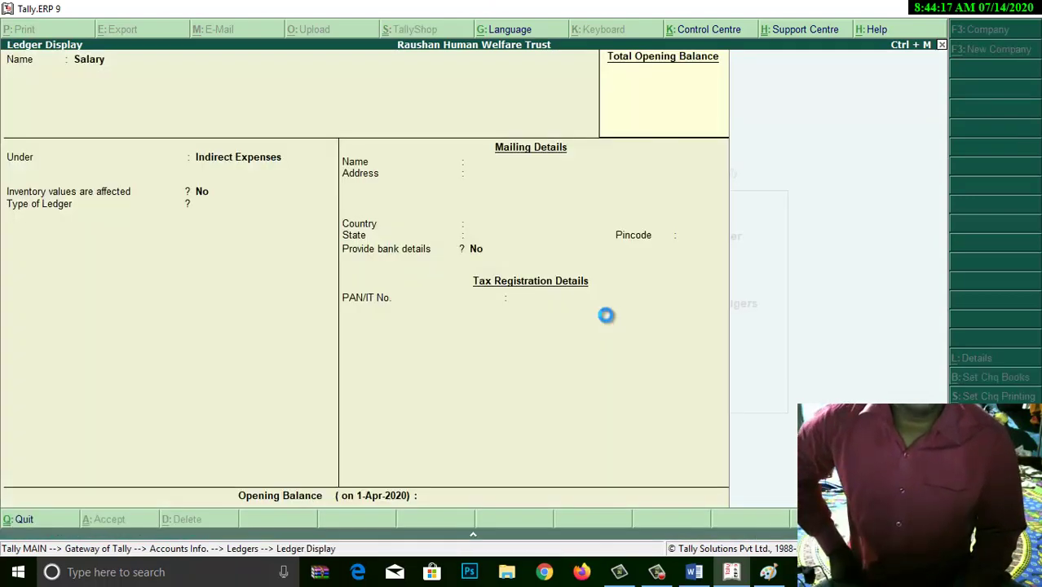
key(Escape)
key(Escape)
key(Escape)
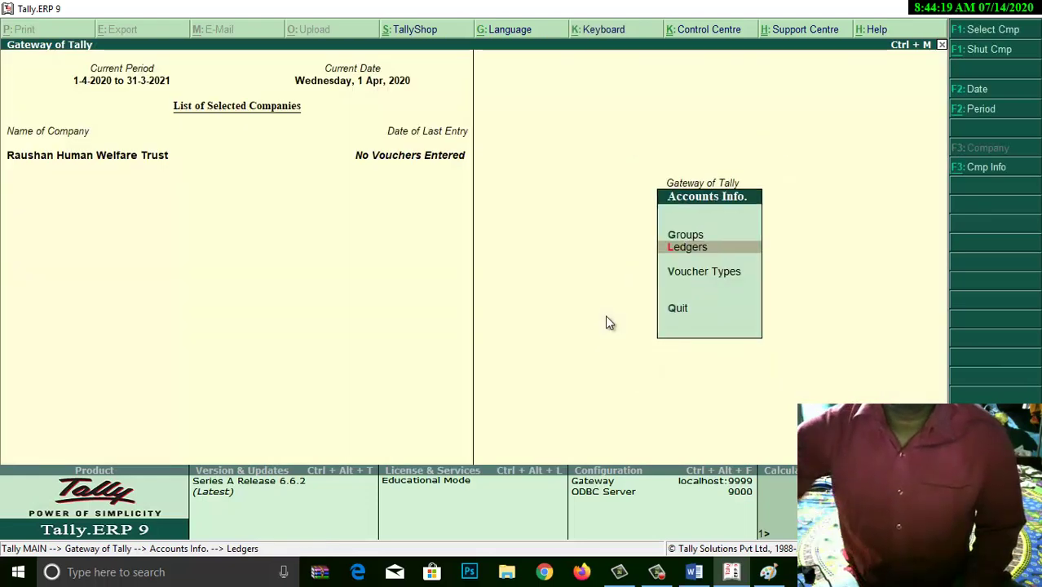
Switch to Word and enlarge the fourth transaction line, 200 मजदूरी दी गयी, to font size 22.
click(694, 571)
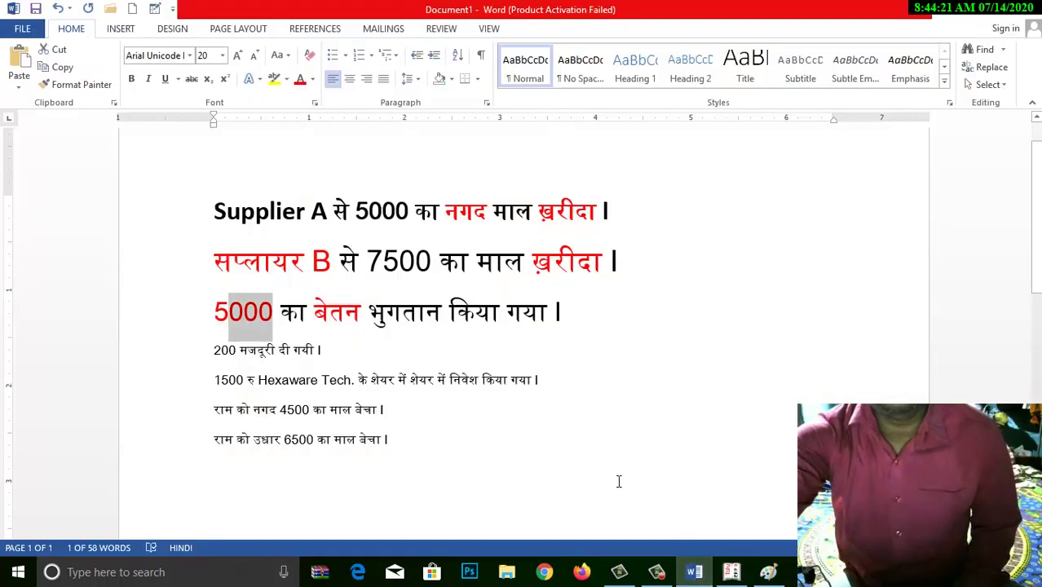
click(338, 349)
drag(338, 349, 214, 350)
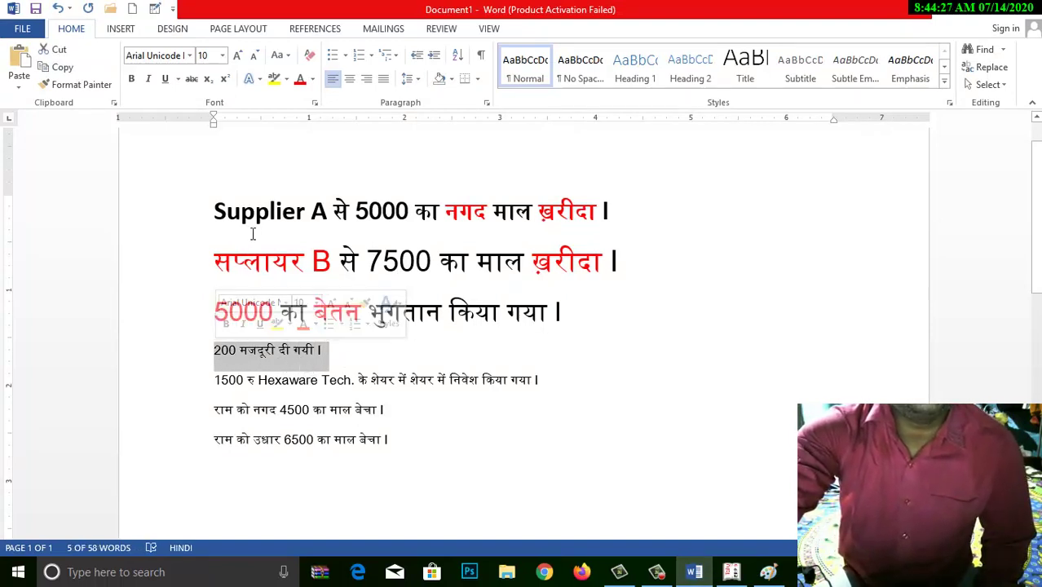
click(236, 57)
click(236, 57)
click(237, 57)
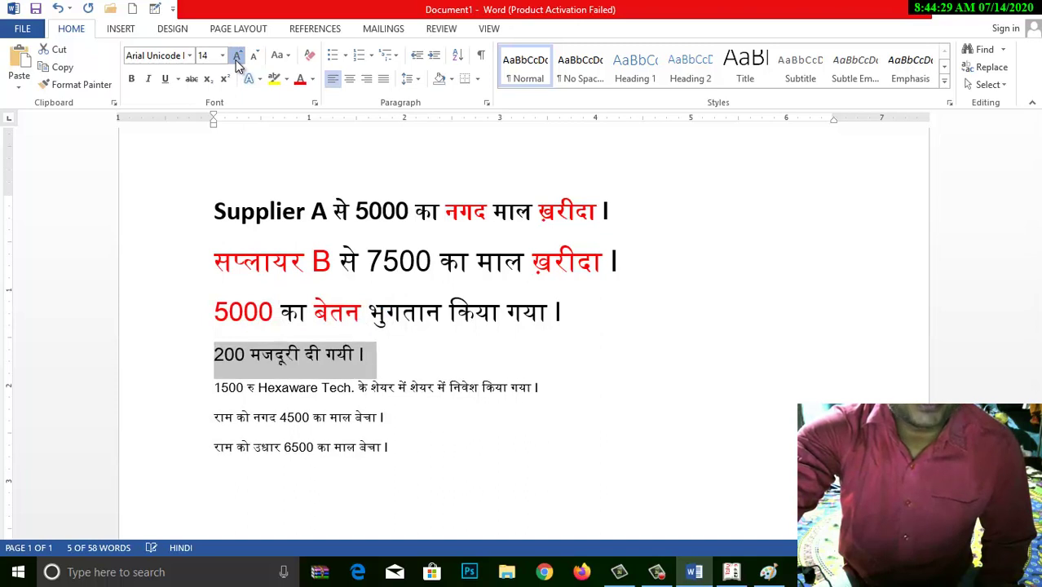
click(236, 57)
click(236, 57)
click(237, 57)
click(236, 57)
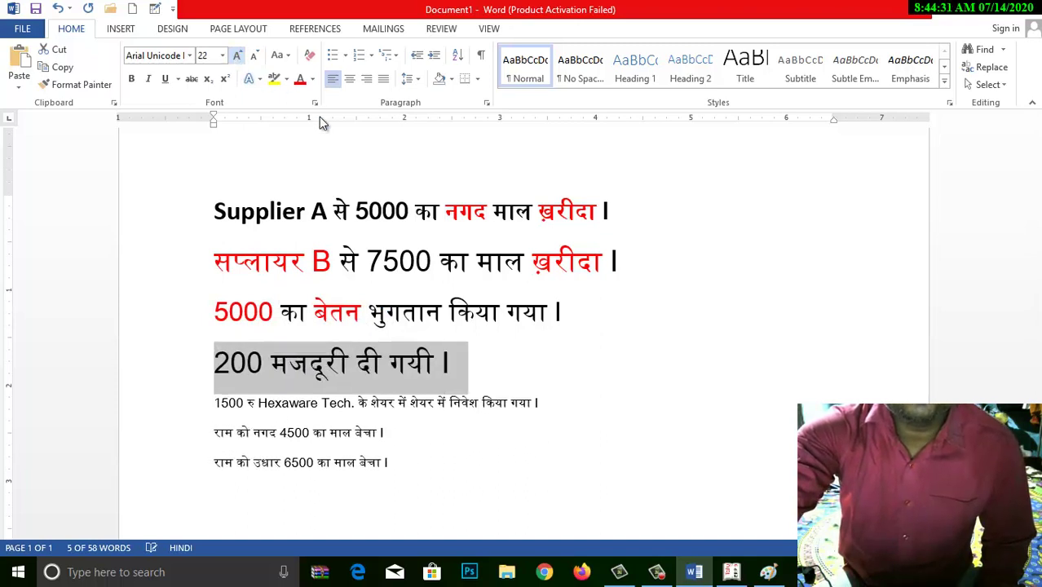
click(471, 374)
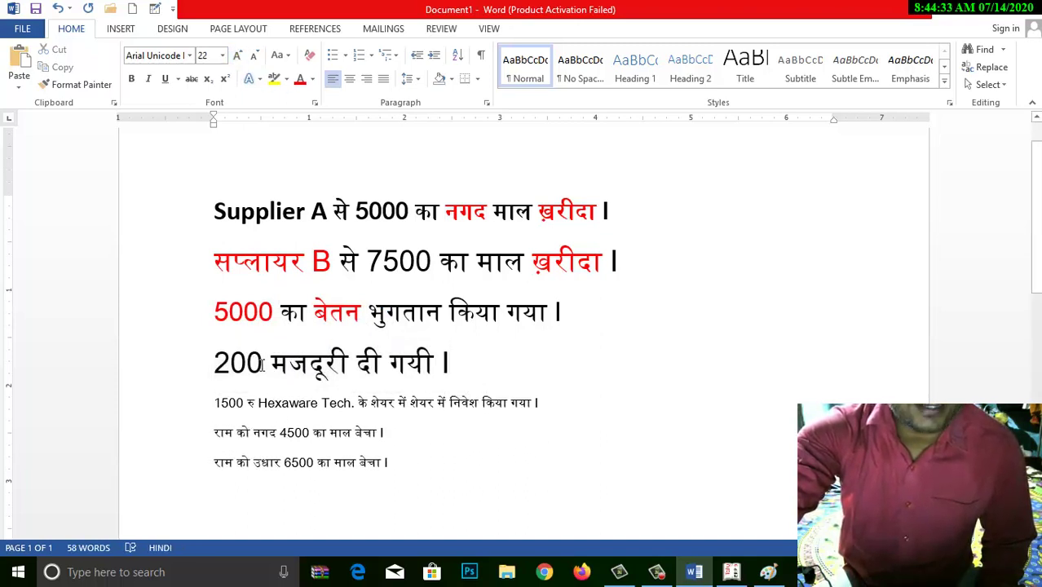
Colour the amount 200 and the word मजदूरी red in the fourth transaction line and compare the two.
drag(262, 360, 208, 359)
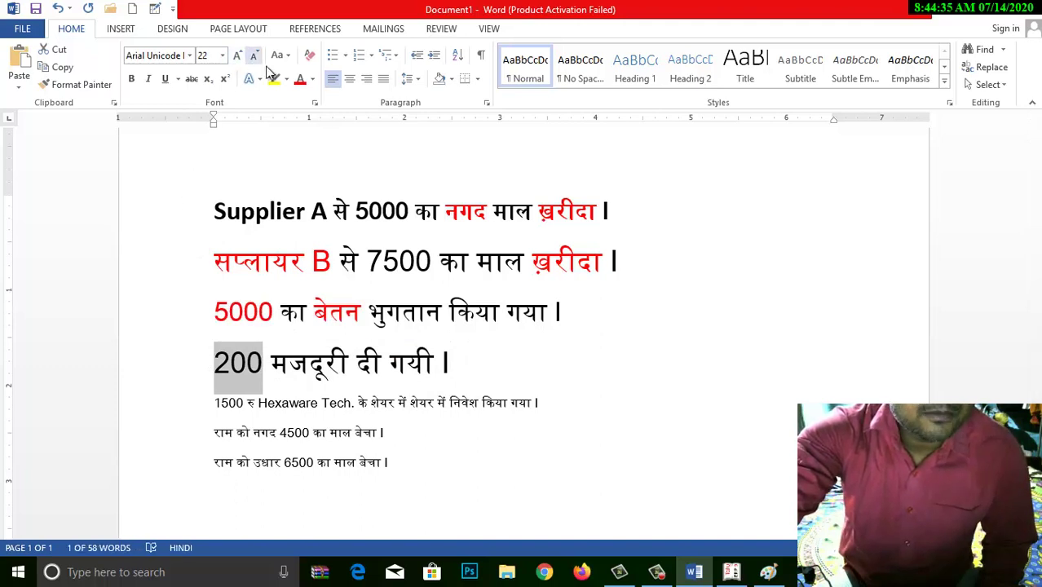
click(299, 79)
click(341, 365)
drag(347, 365, 269, 364)
click(299, 79)
click(349, 362)
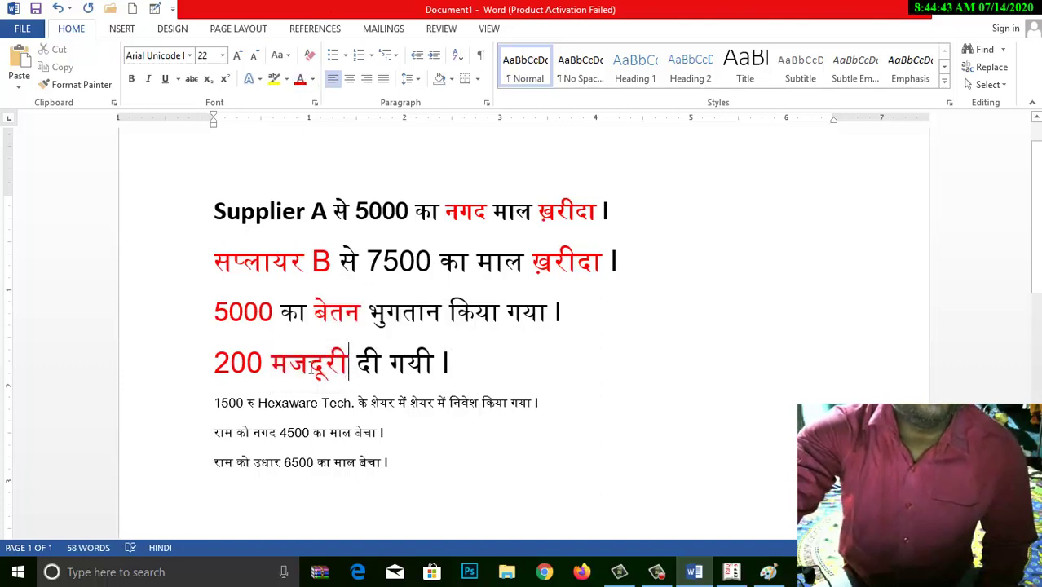
click(264, 361)
drag(264, 361, 214, 363)
click(340, 365)
drag(324, 364, 289, 364)
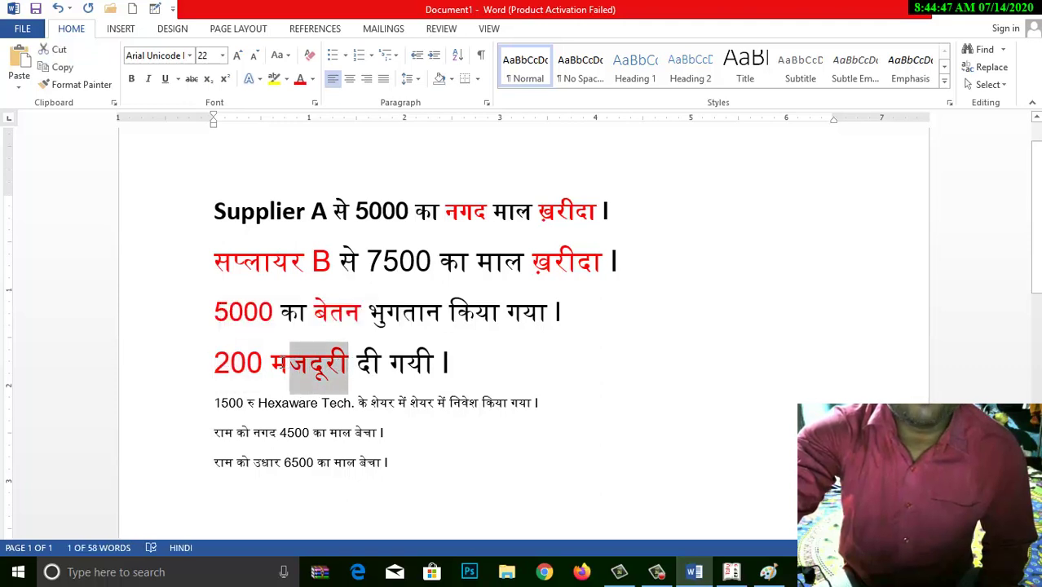
click(325, 364)
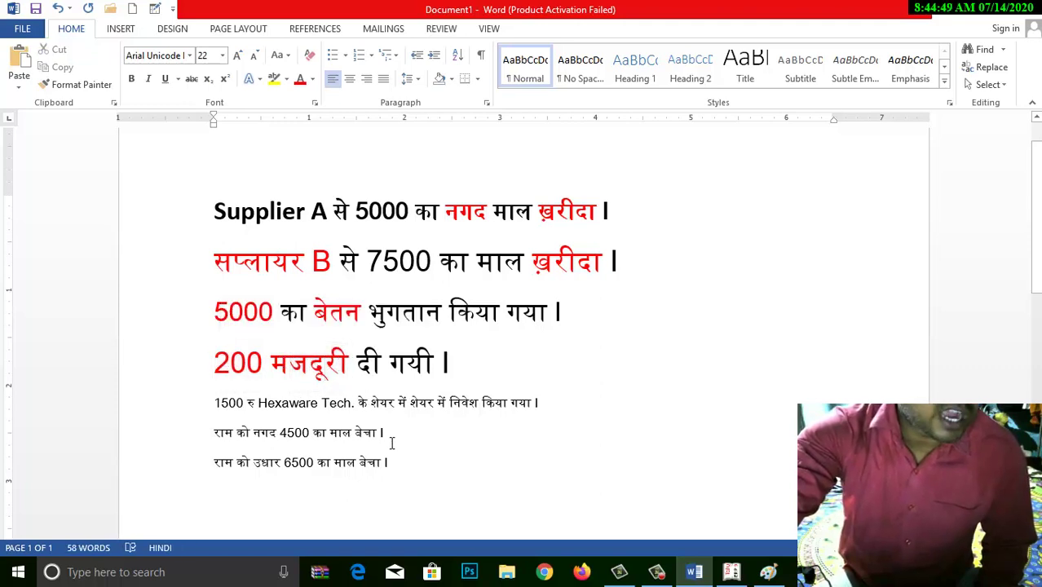
Switch to Tally.ERP 9 and start creating a single ledger named Wages without an alias.
click(730, 577)
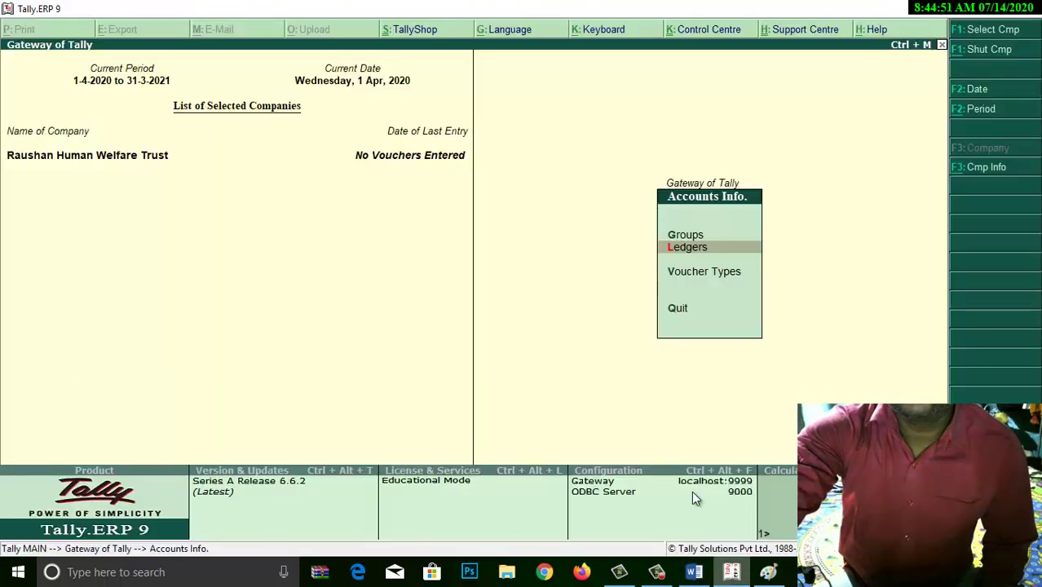
key(Return)
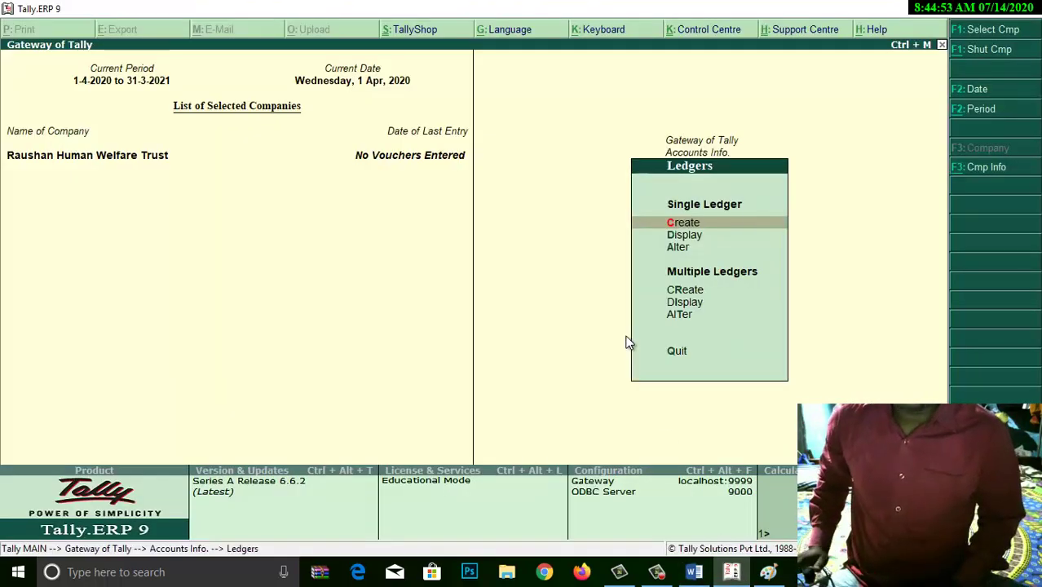
key(Return)
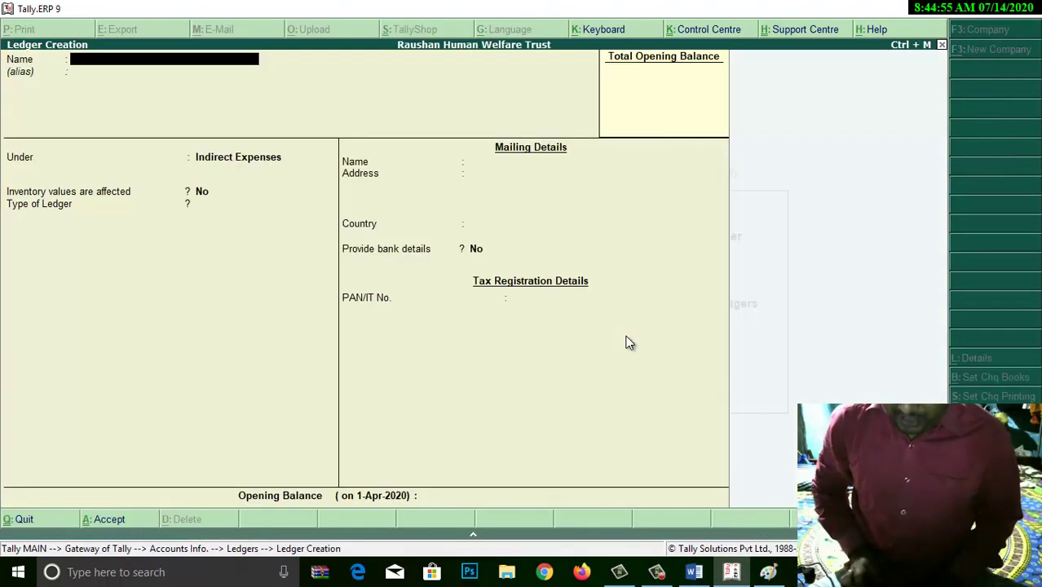
text(Wages)
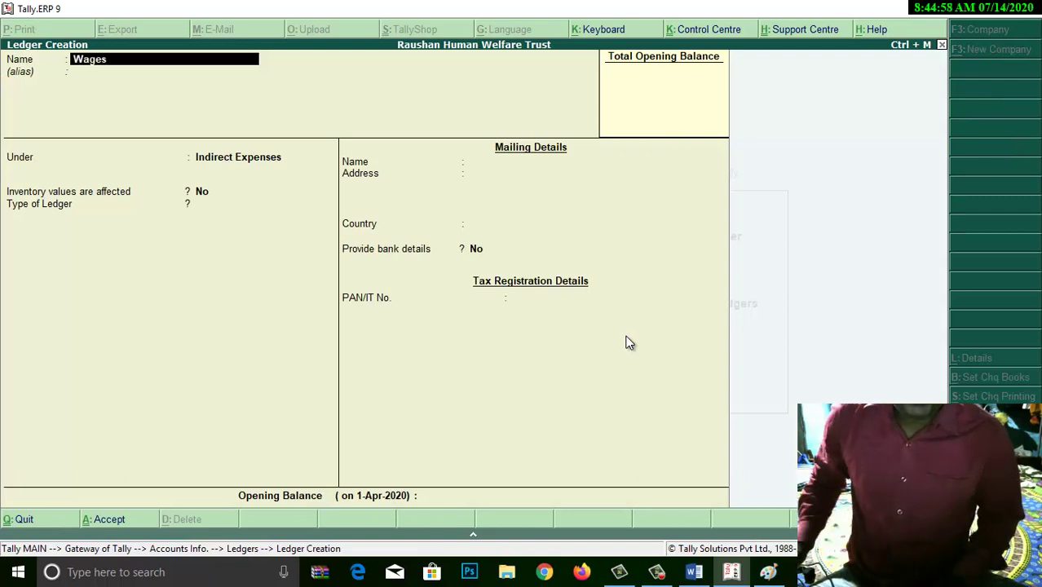
key(Return)
key(Return)
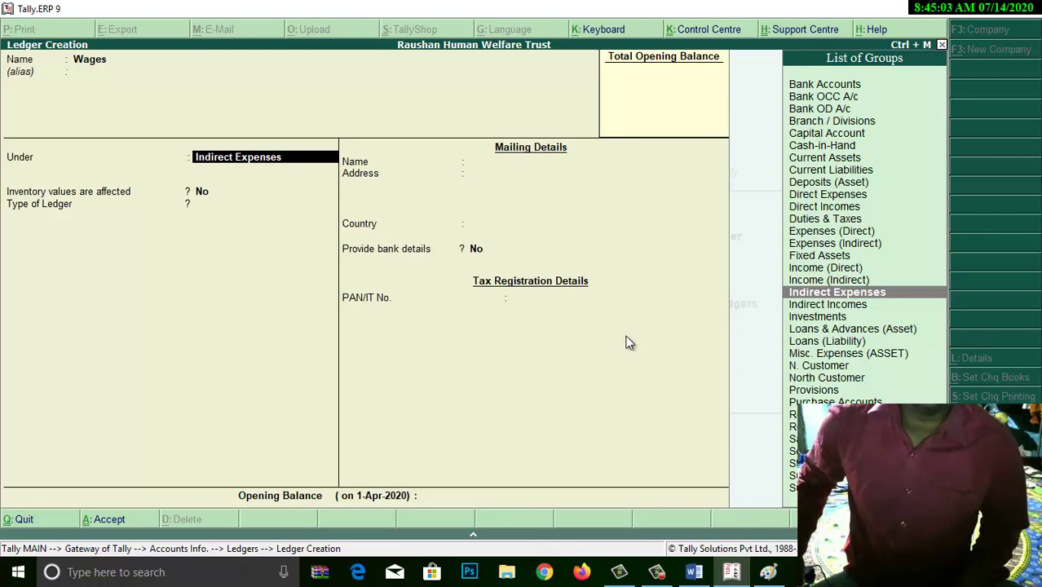
Place the Wages ledger under Indirect Expenses, keep inventory effect and bank details at No, type Not Applicable, save it, and leave ledger creation.
key(Return)
key(Return)
key(Return)
key(Return)
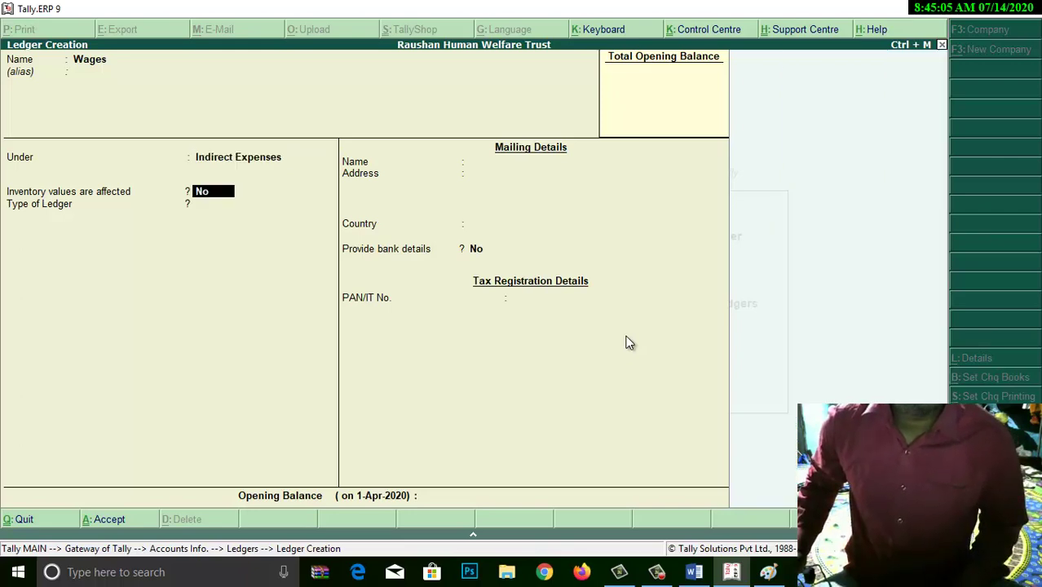
key(Return)
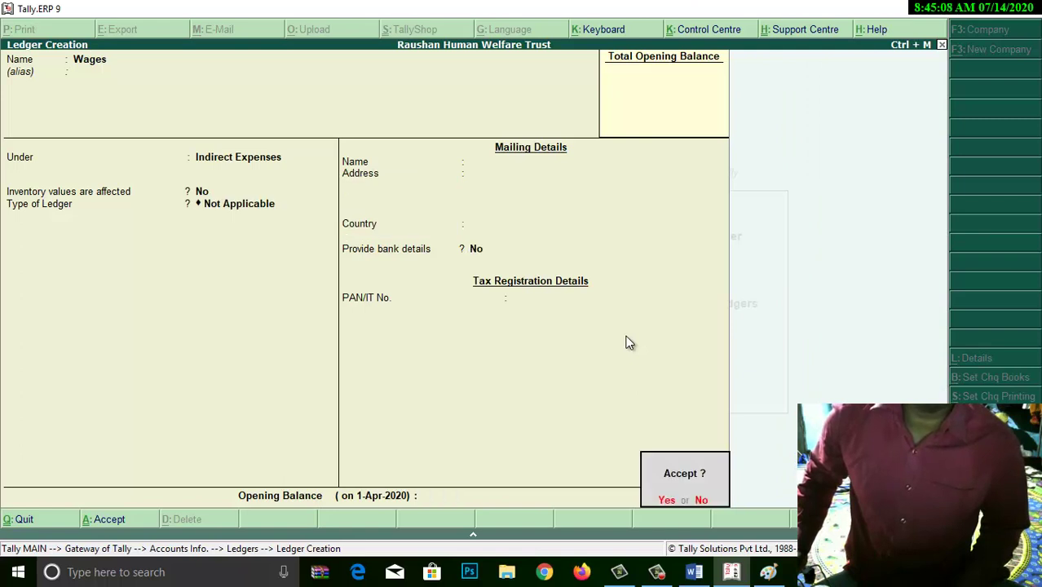
key(Return)
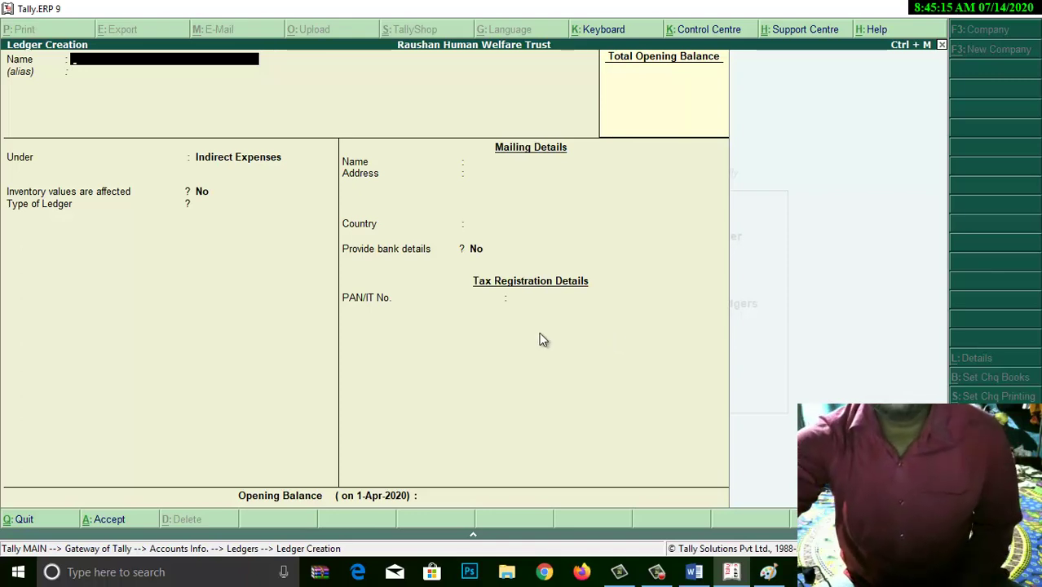
key(Escape)
key(Return)
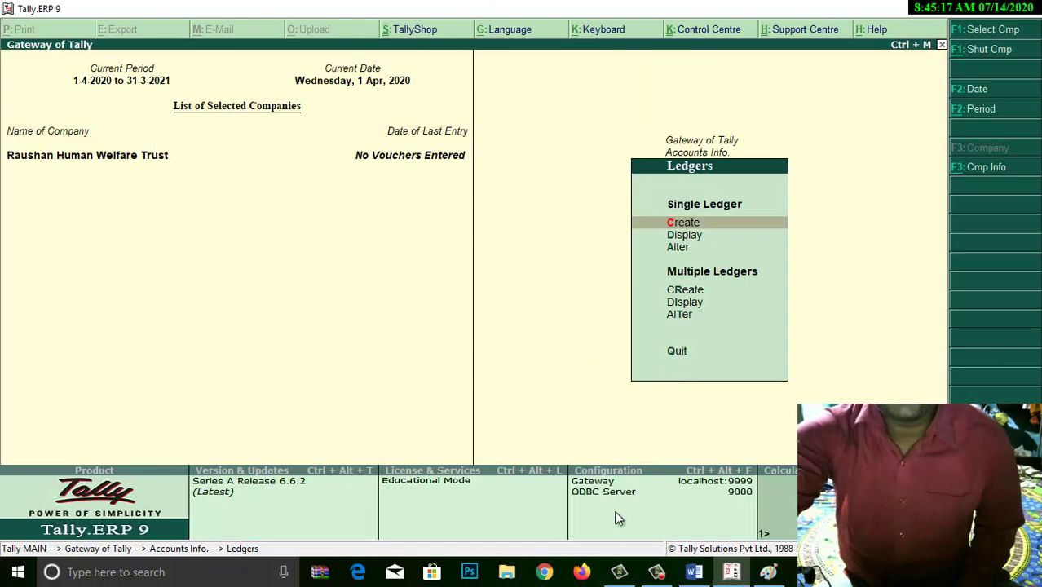
Switch to Word and enlarge the fifth transaction line, about the Hexaware Tech. share investment, to font size 18.
click(693, 571)
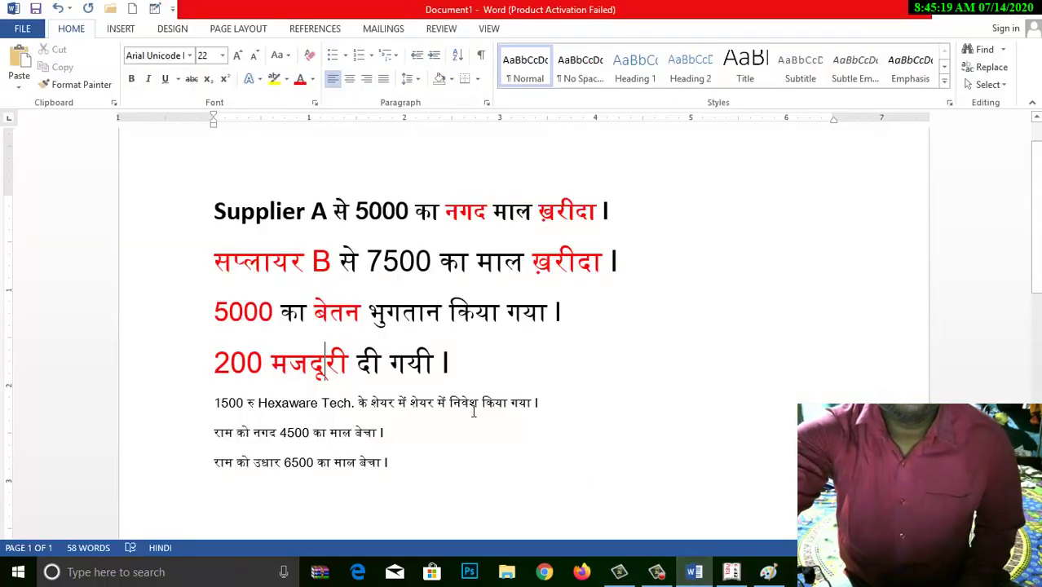
drag(547, 402, 217, 403)
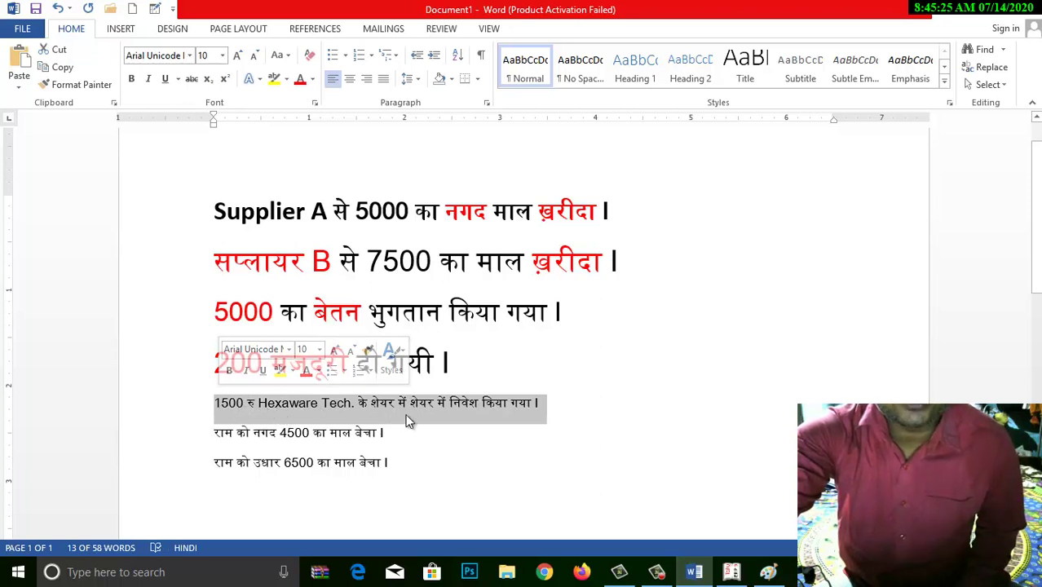
click(236, 56)
click(236, 55)
click(237, 56)
click(236, 56)
click(237, 56)
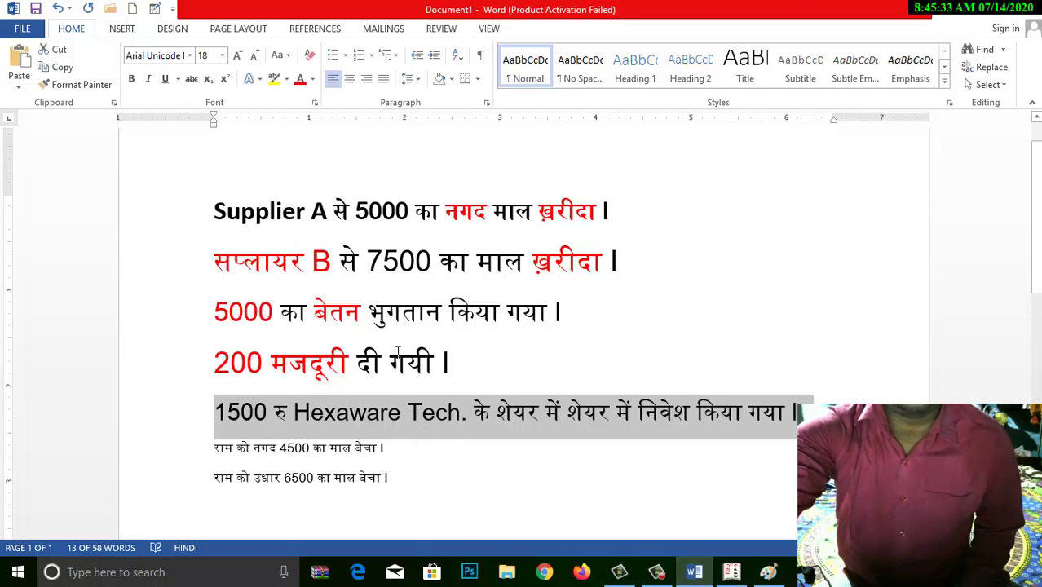
click(380, 414)
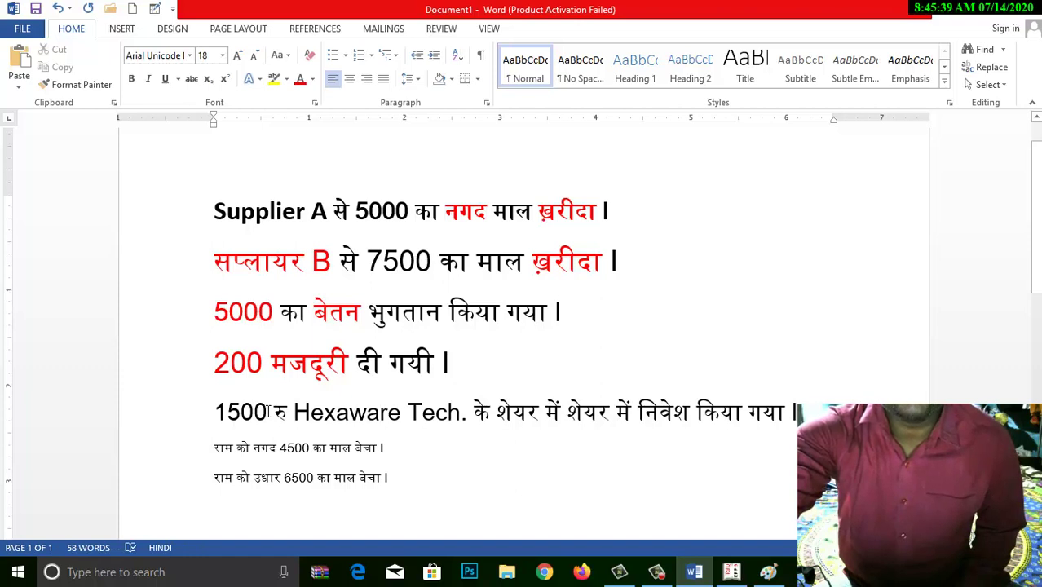
Colour the amount 1500 and the name Hexaware Tech. red in the fifth transaction line.
drag(267, 412, 214, 413)
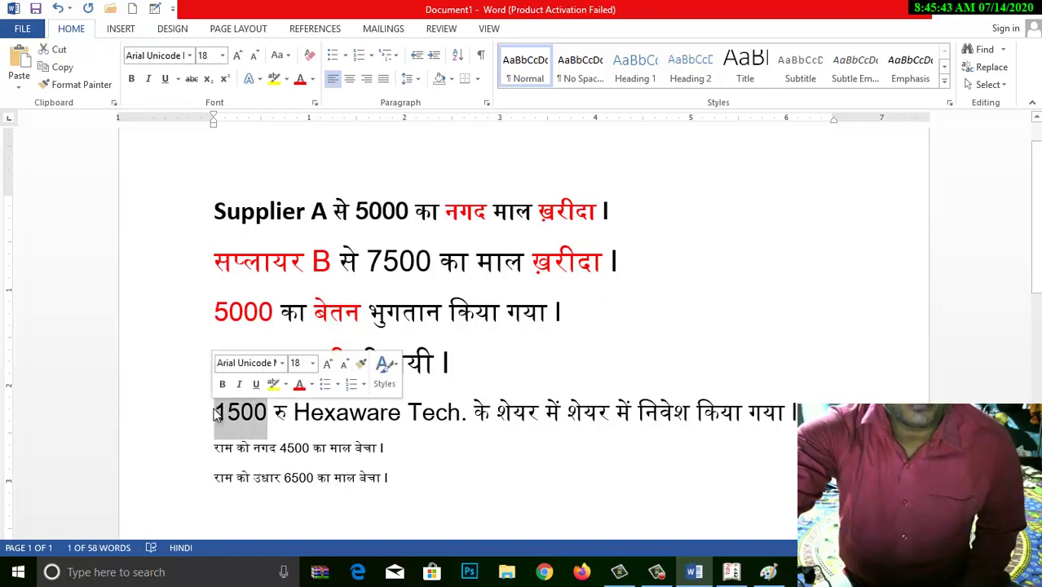
click(299, 78)
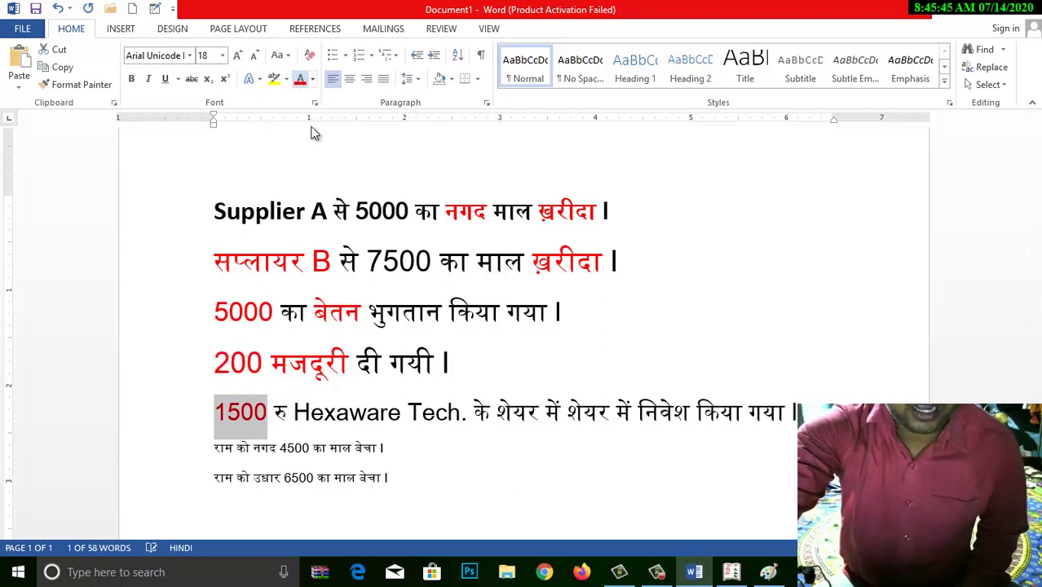
click(311, 410)
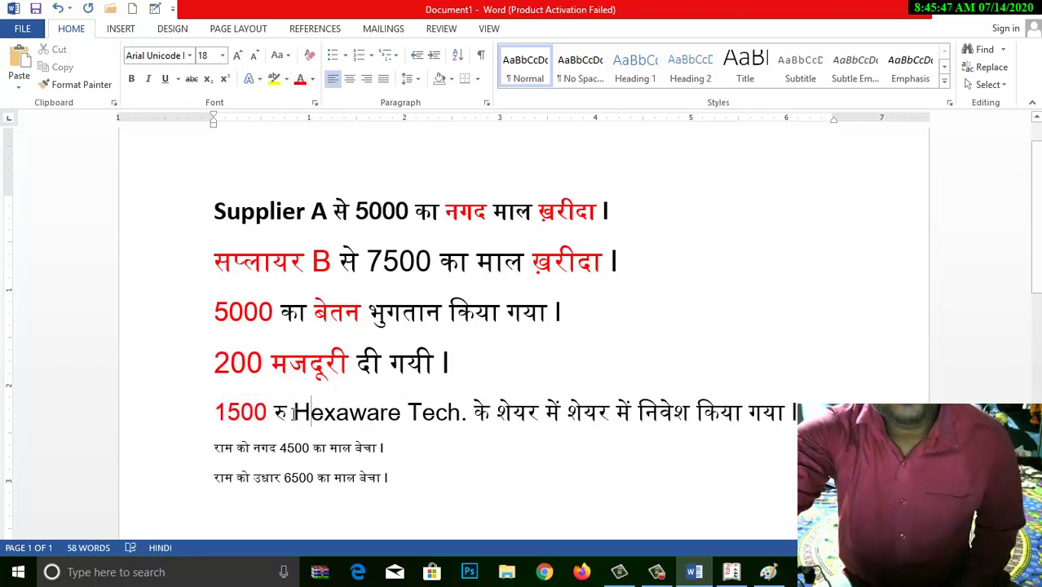
drag(294, 411, 468, 413)
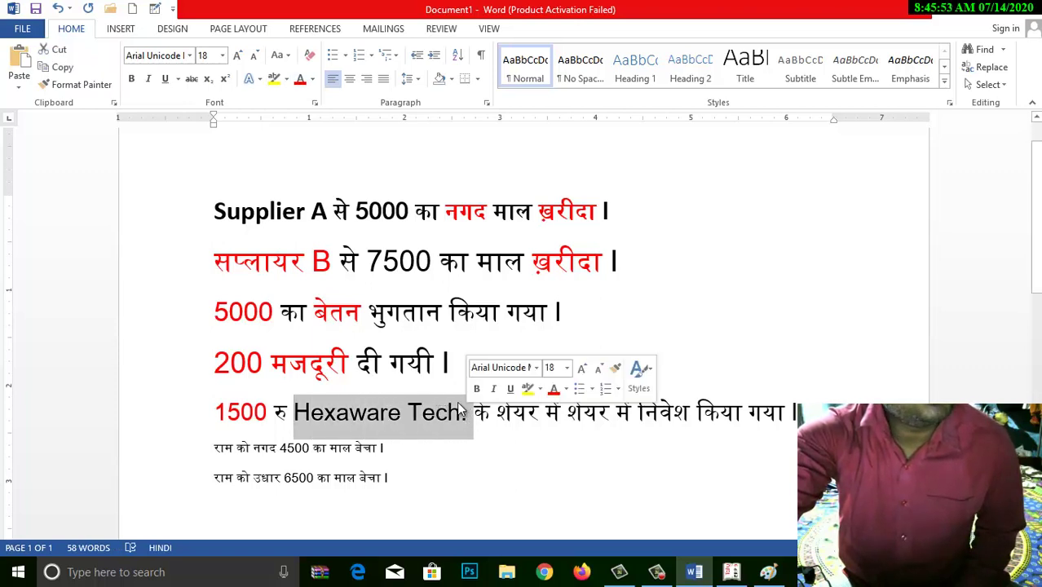
click(300, 84)
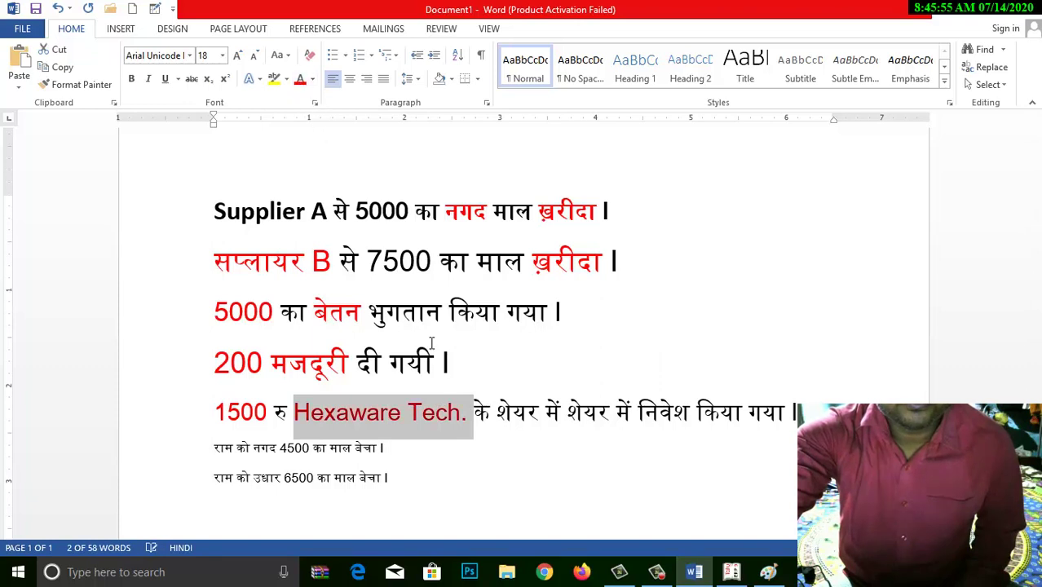
click(472, 424)
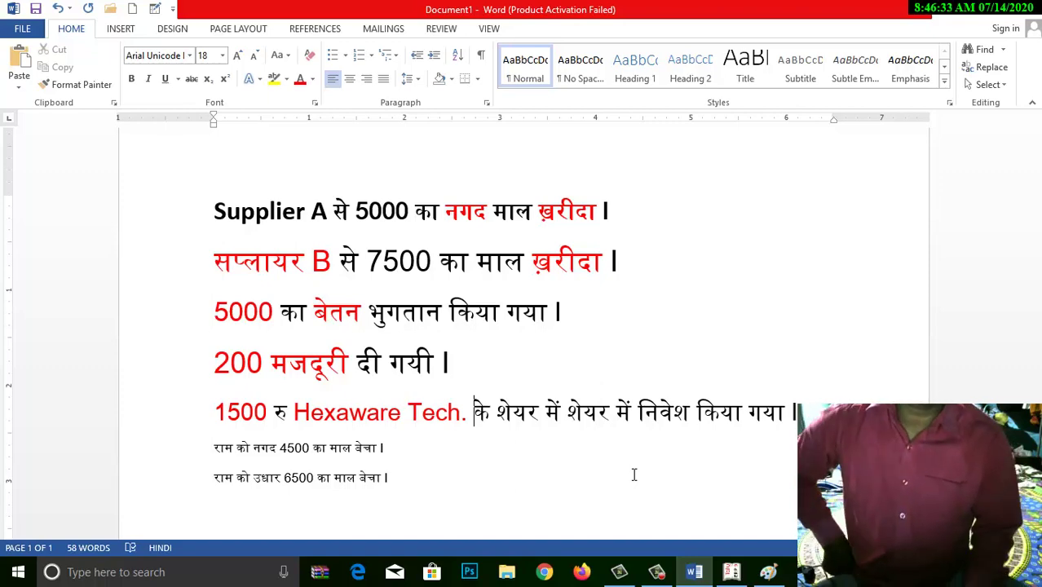
Switch to Tally.ERP 9 and start creating a single ledger named Hexaware Tech. Ltd without an alias.
click(731, 572)
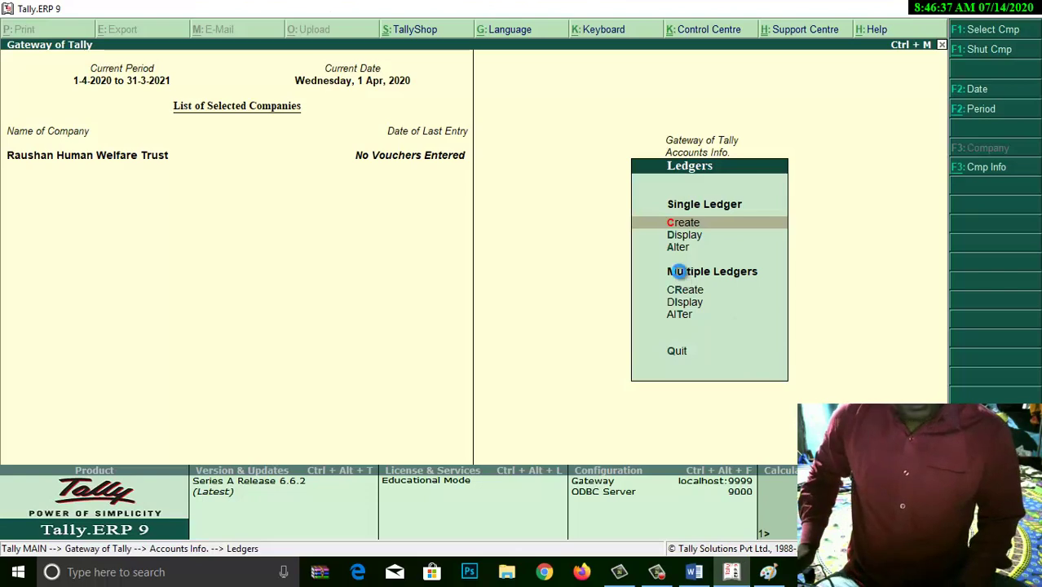
key(Return)
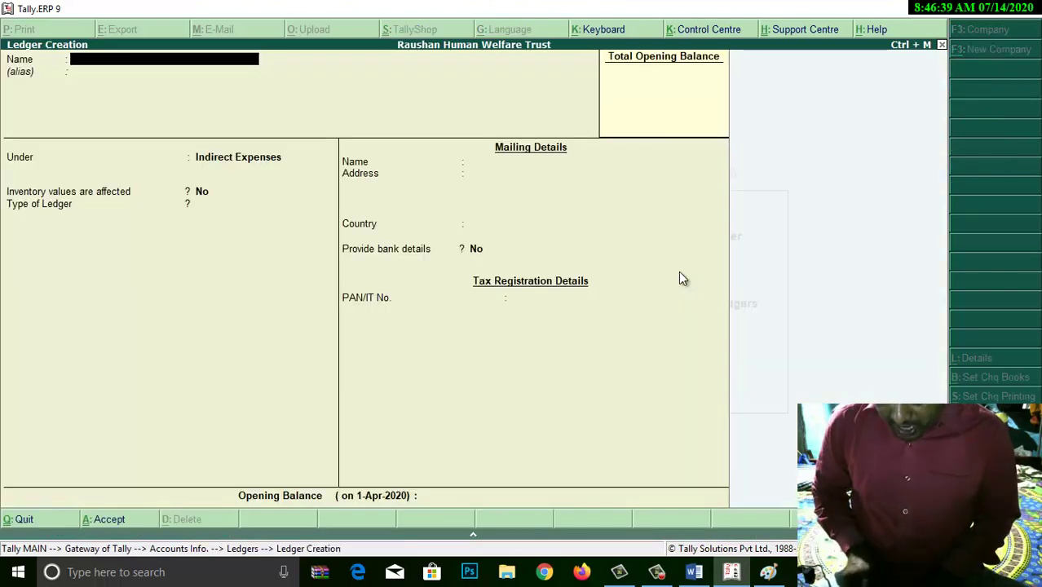
text(Hexaware)
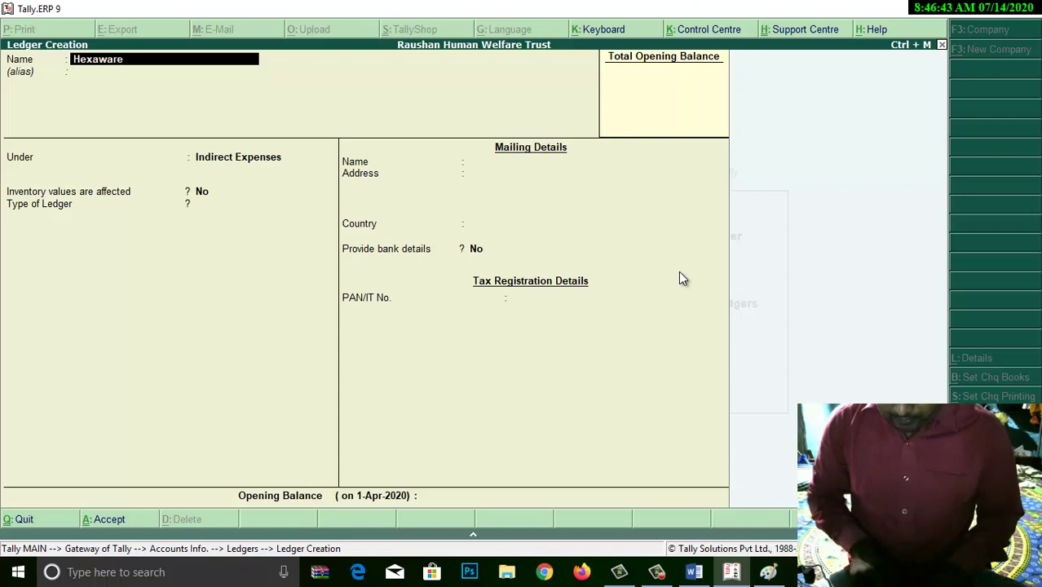
text( Tech. Ltd)
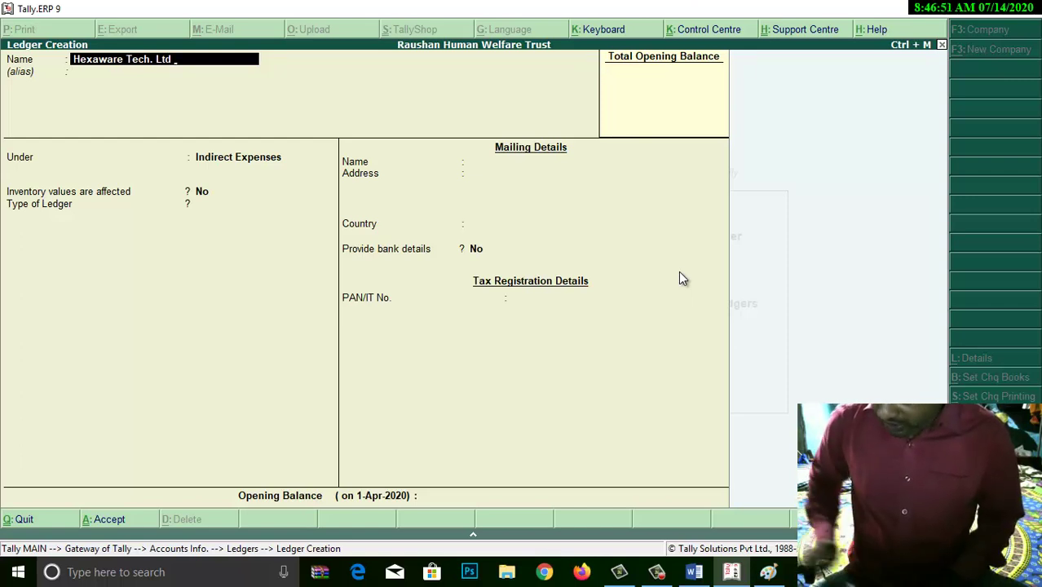
key(Return)
key(Return)
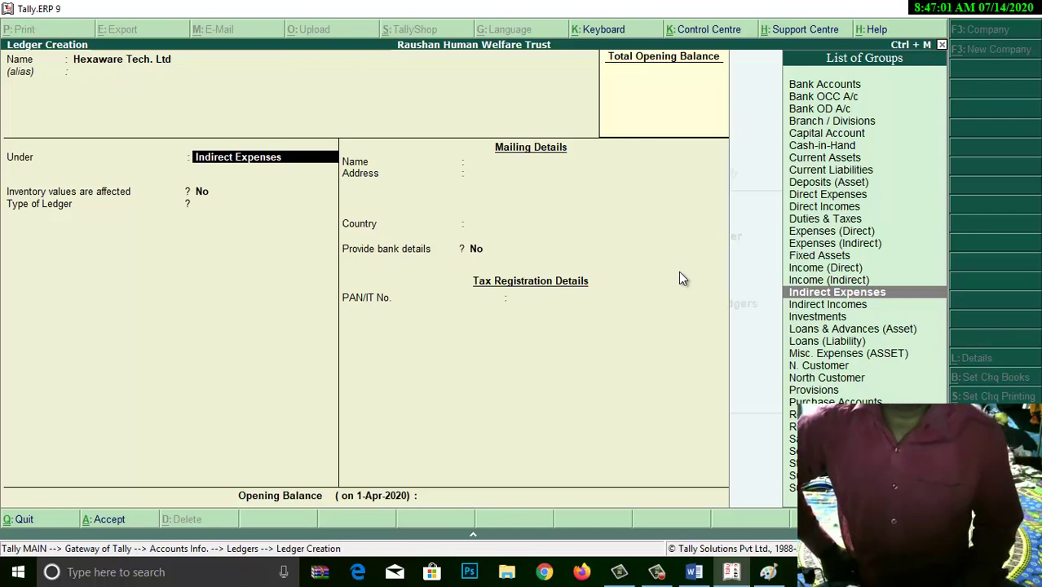
text(I)
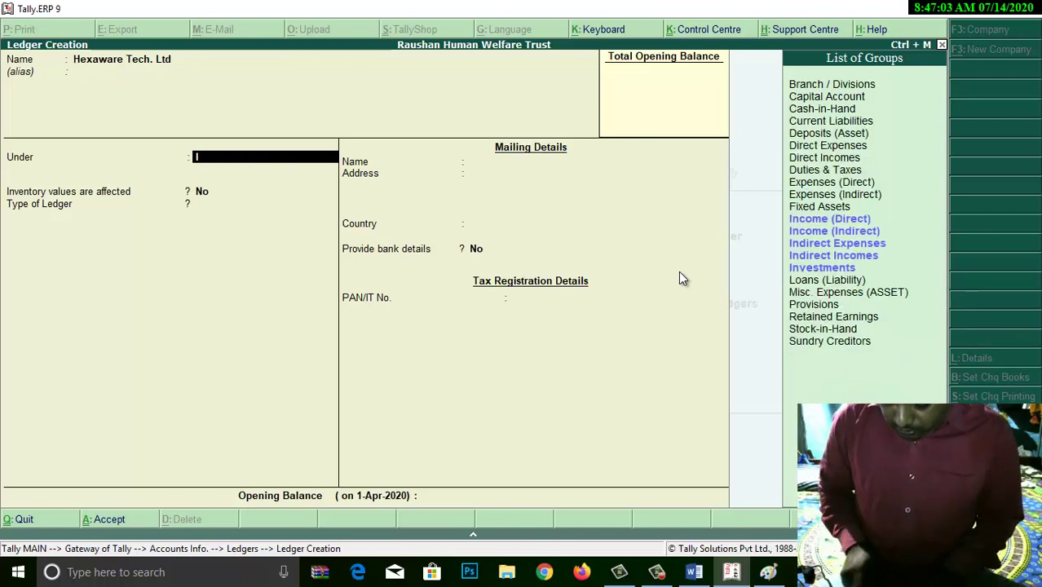
text(ve)
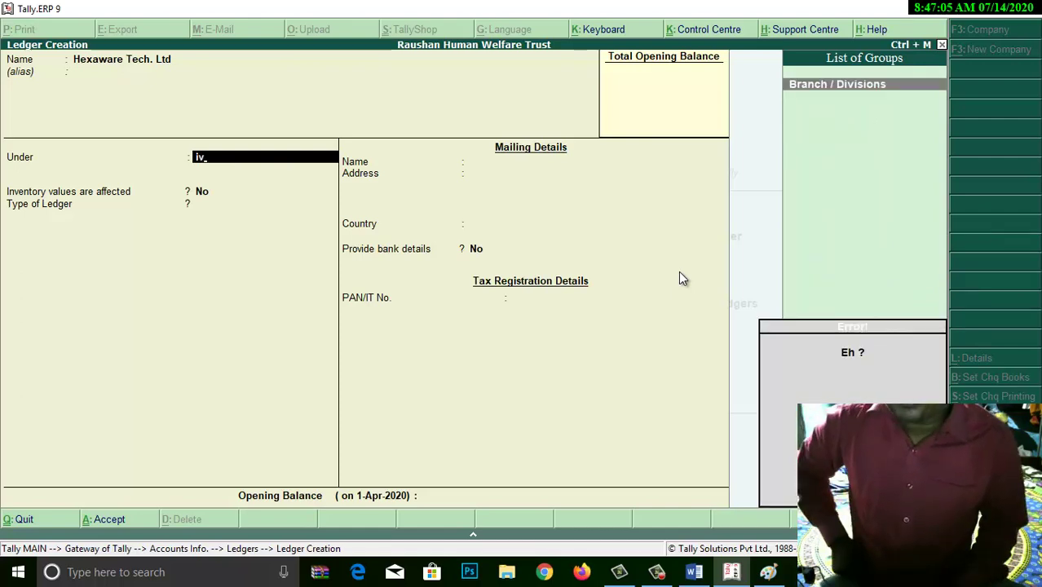
key(BackSpace)
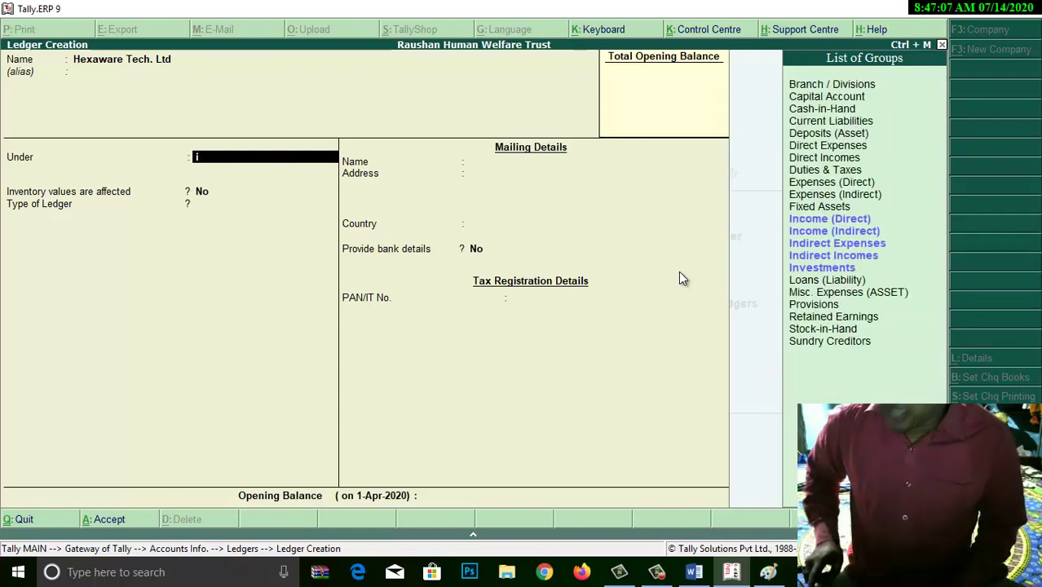
key(Down)
key(Down)
key(Down)
key(Down)
key(Down)
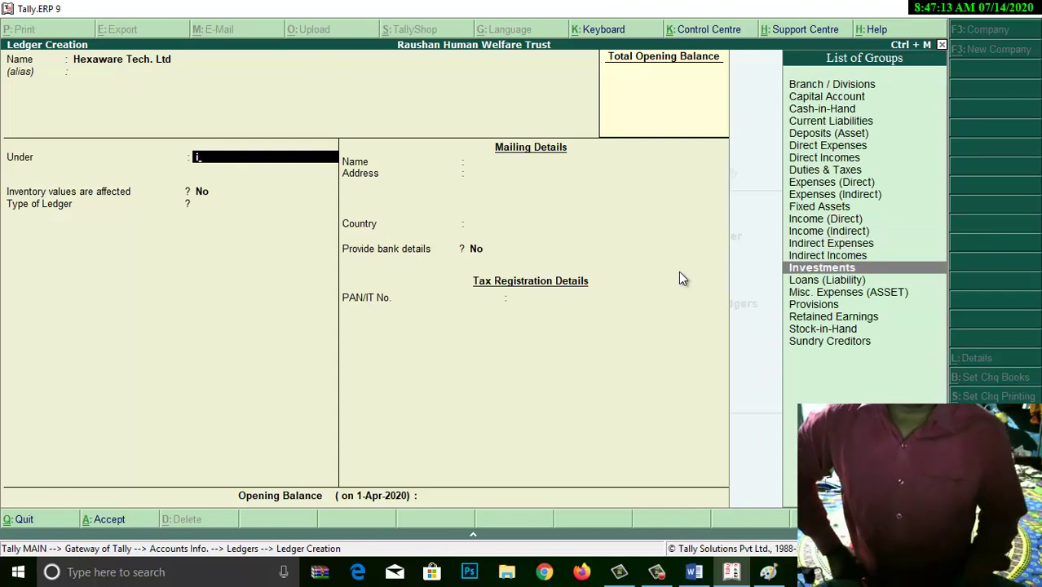
From the ledger's parent group choice, start creating a new group named Investment in Shares without an alias.
key(alt+c)
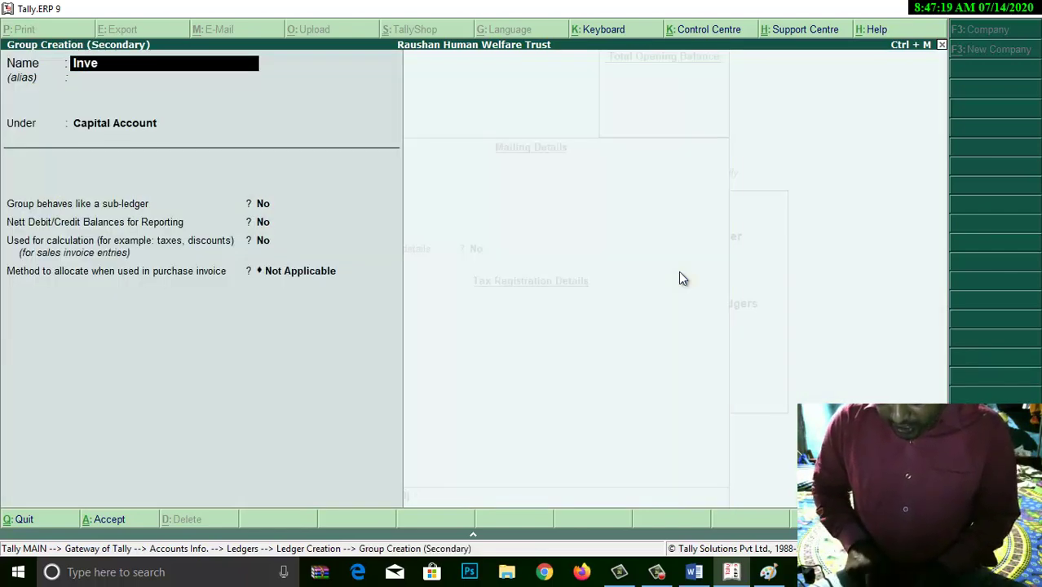
text(Investment i)
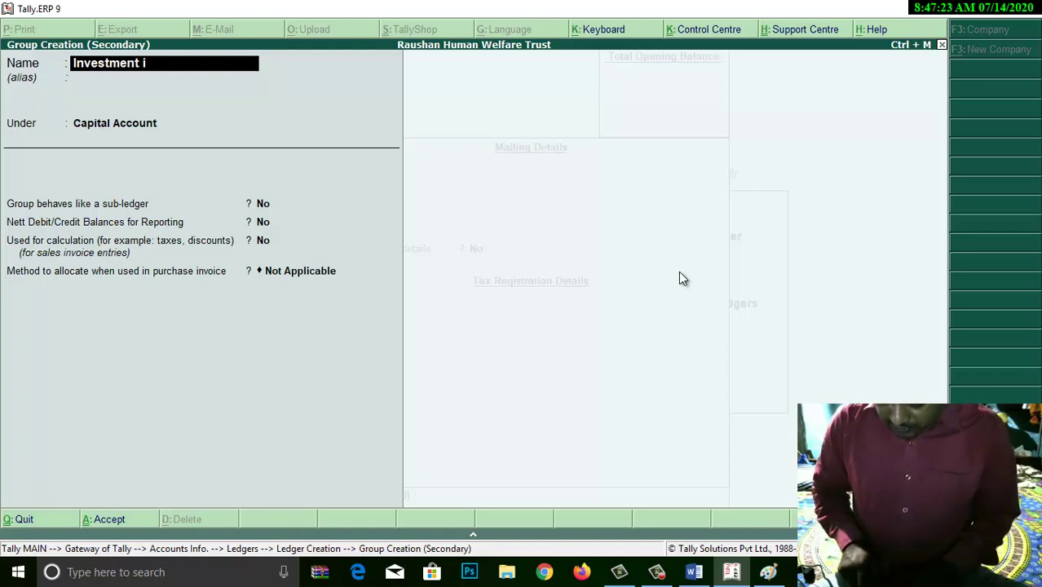
text(n Shares)
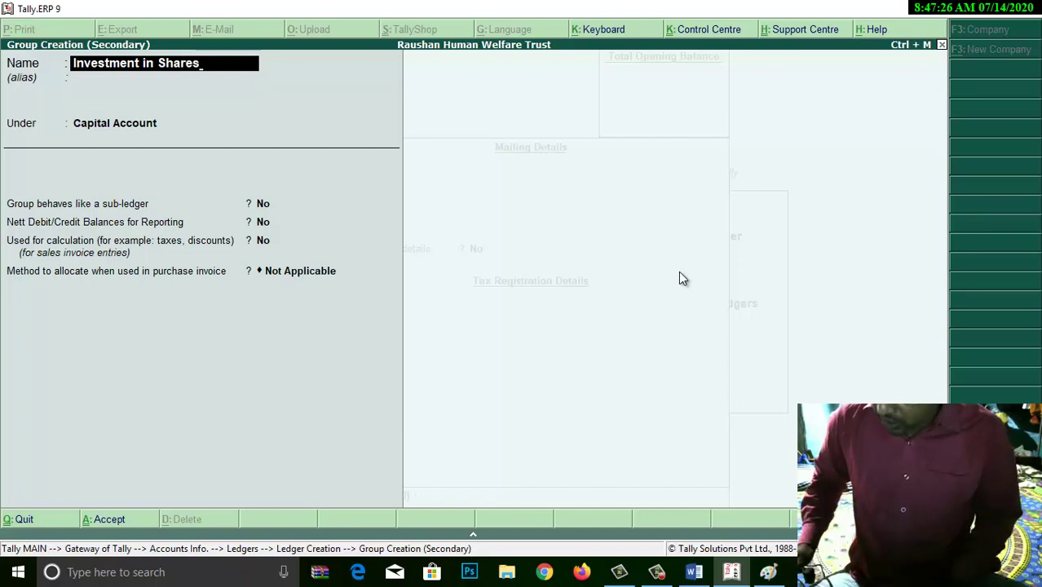
key(Return)
key(Return)
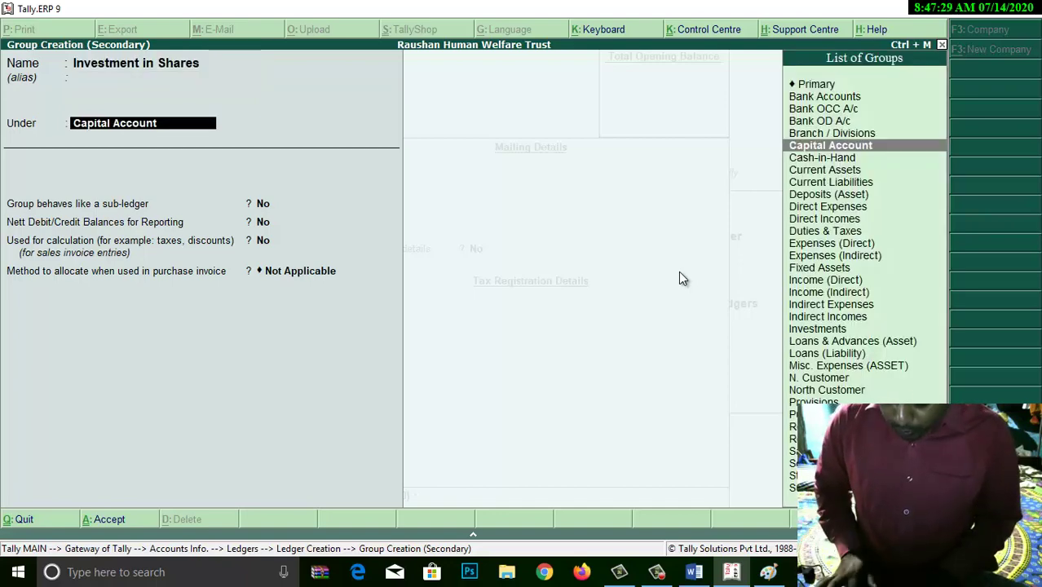
Place the Investment in Shares group under Investments, keep its remaining options at No and Not Applicable, and save it as the ledger's parent group.
text(In)
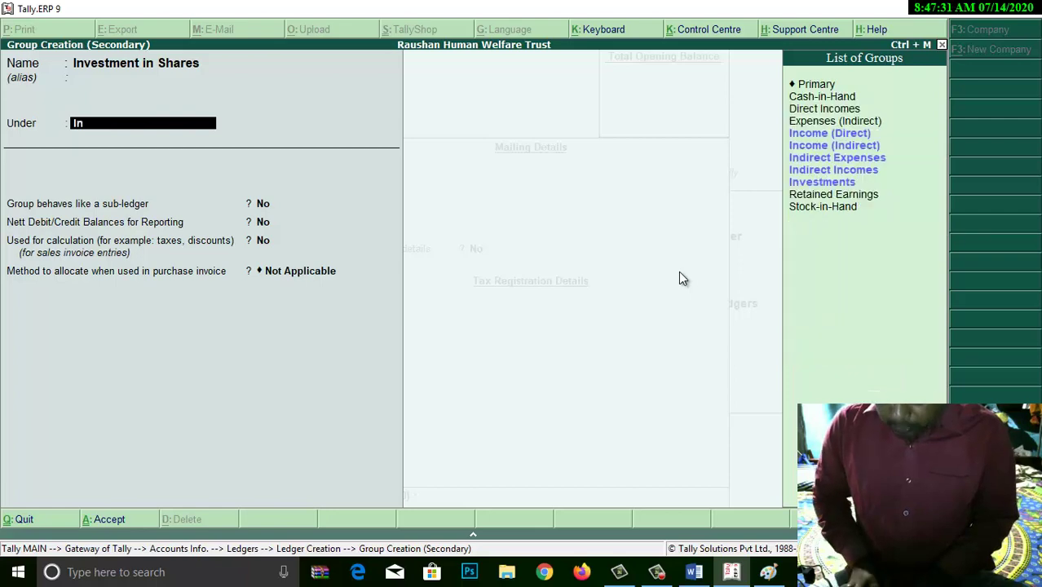
key(Down)
key(Down)
key(Down)
key(Down)
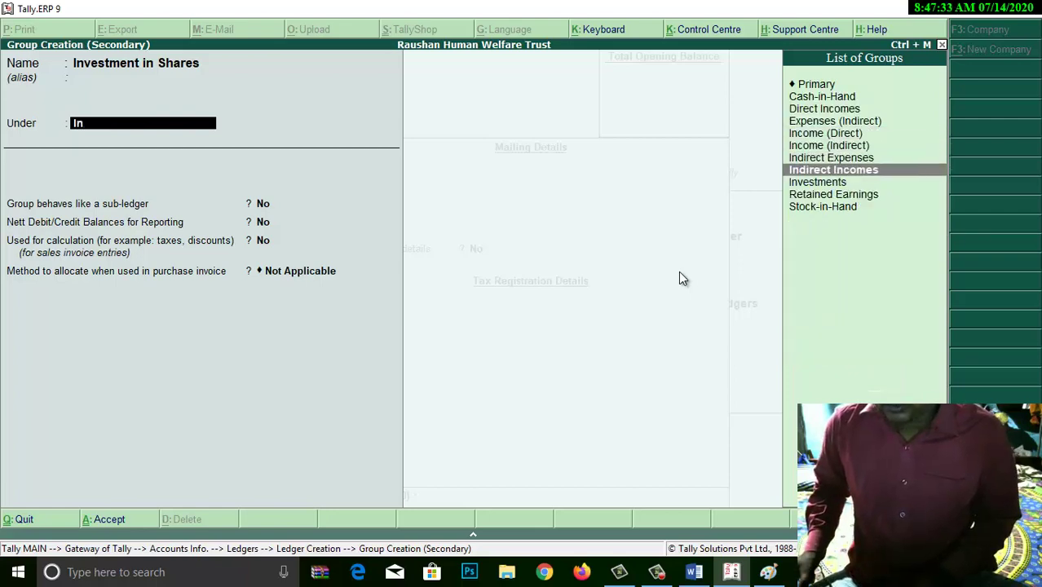
key(Return)
key(Return)
key(Return)
key(Return)
key(Return)
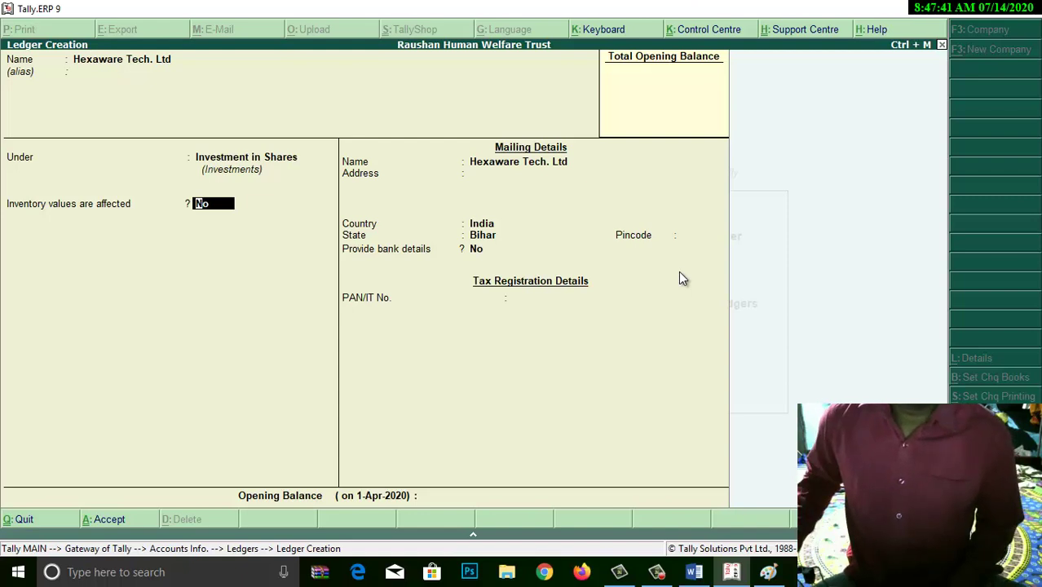
Keep inventory effect and bank details at No and the address at India, Bihar, save the Hexaware Tech. Ltd ledger, and return to Accounts Info.
key(Return)
key(Return)
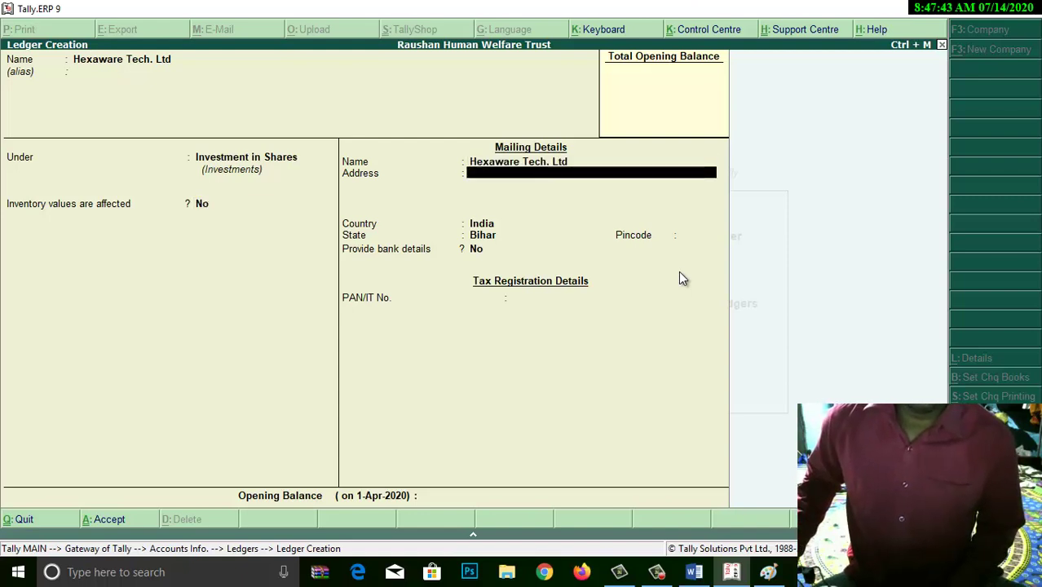
key(Return)
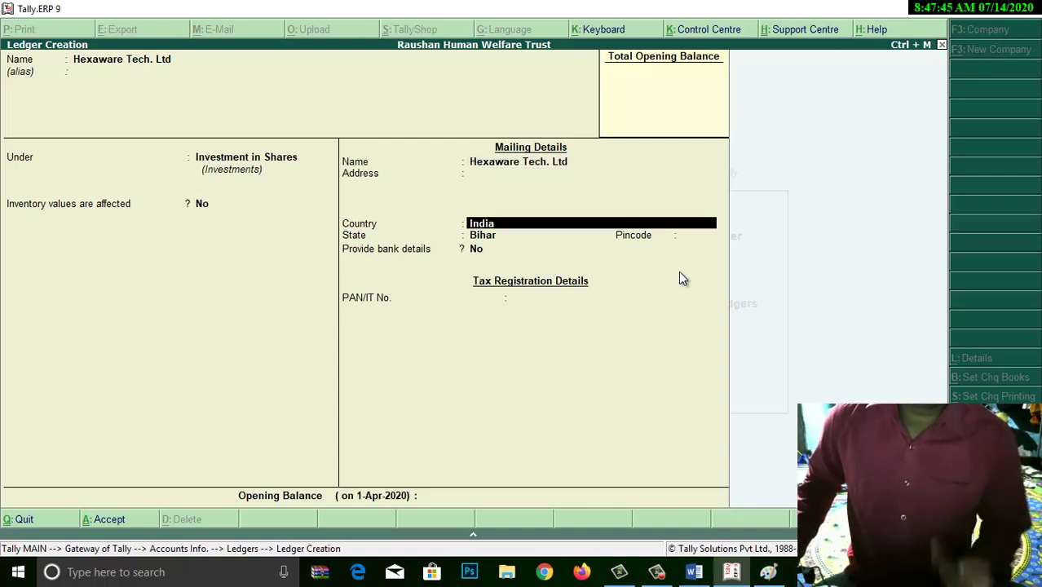
key(Return)
key(Return)
key(Return)
key(Return)
key(Return)
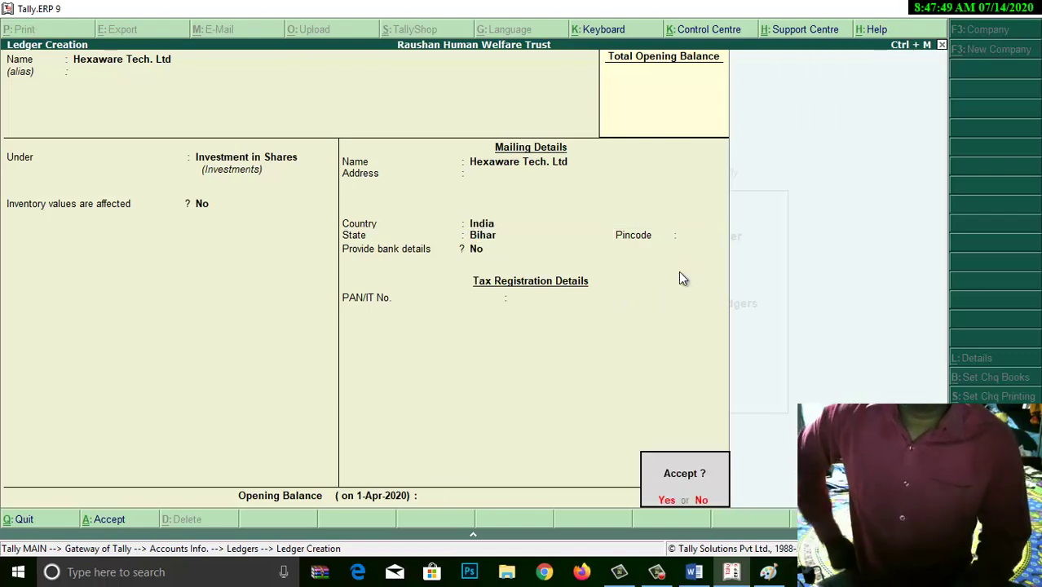
key(Return)
key(Escape)
key(Return)
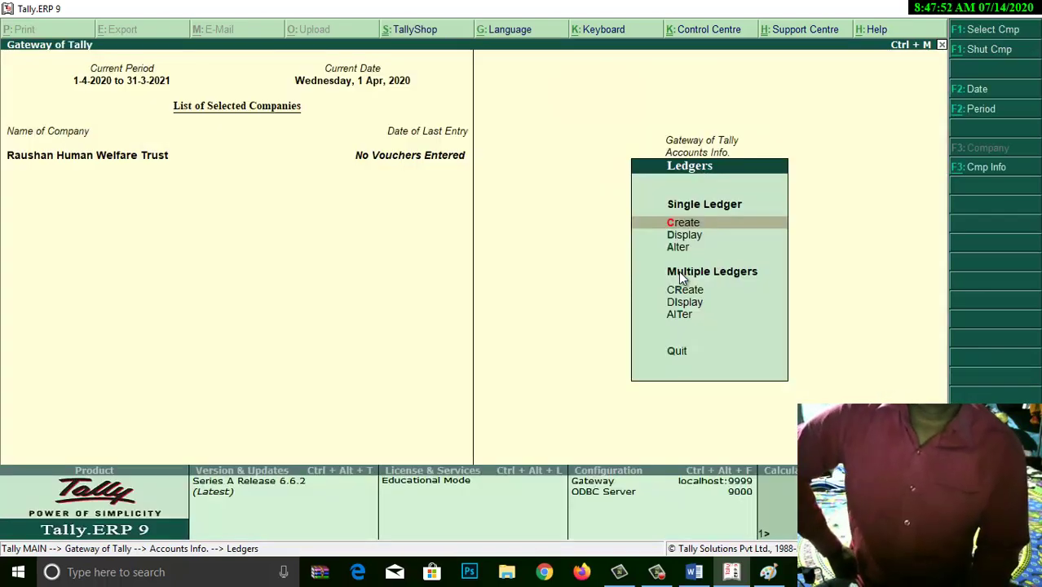
key(Escape)
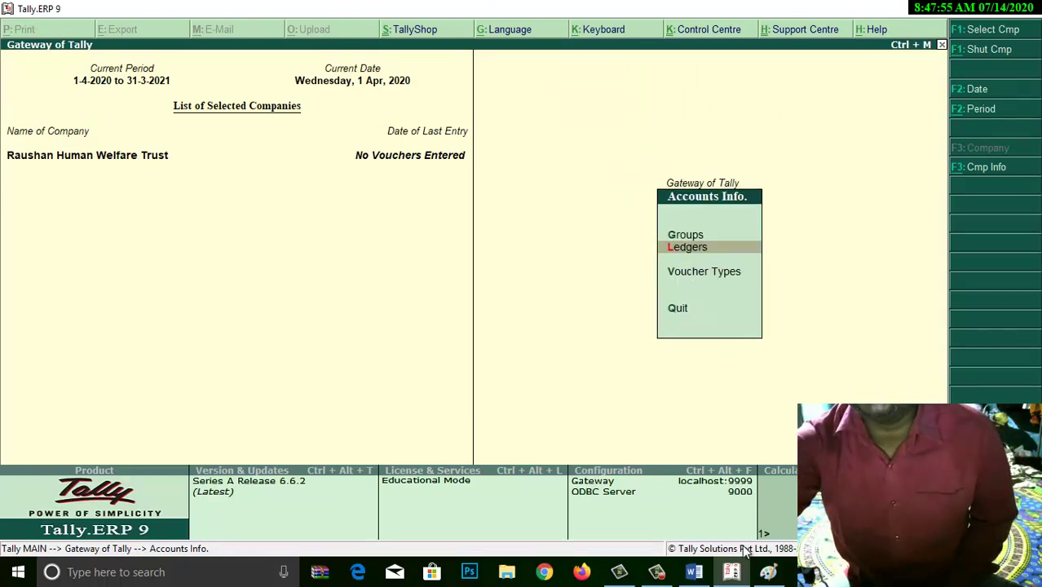
Switch to Word and enlarge the sixth transaction line, about the 4500 cash sale, to font size 22.
click(694, 572)
scroll(469, 389, down, 2)
drag(392, 359, 198, 358)
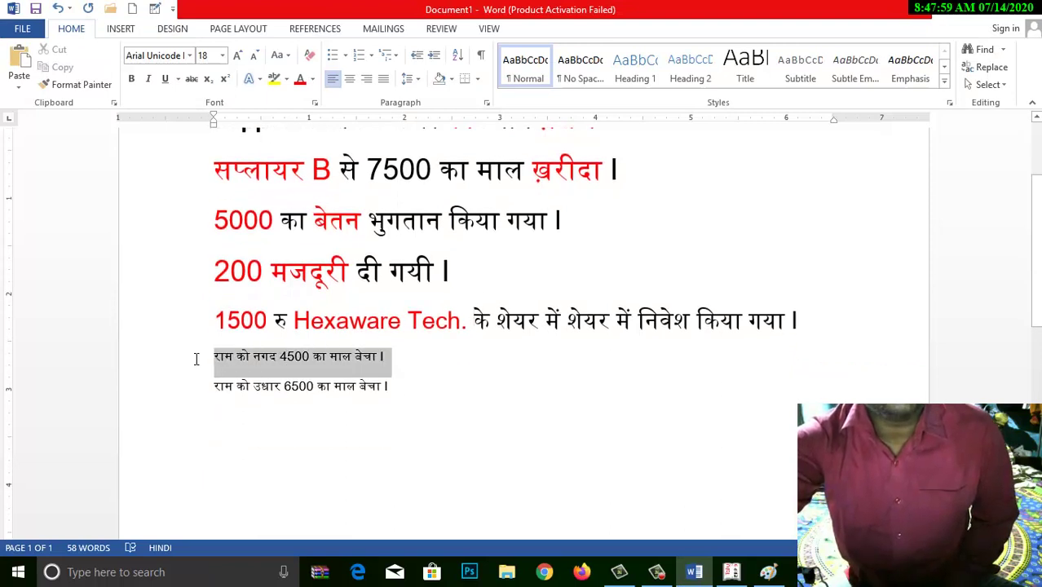
click(233, 61)
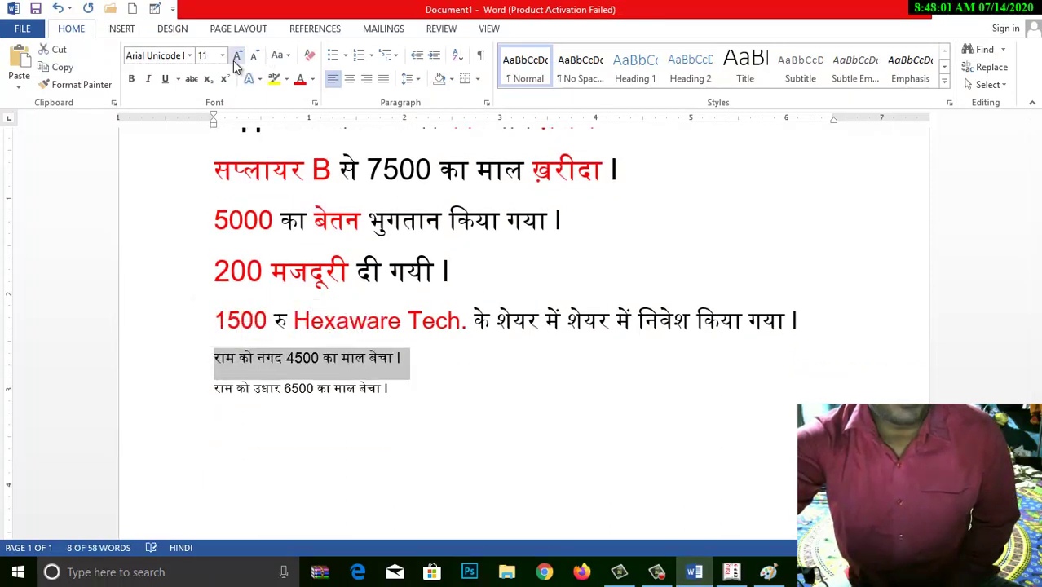
click(234, 60)
click(233, 60)
click(233, 60)
click(233, 60)
click(233, 60)
click(233, 60)
click(233, 60)
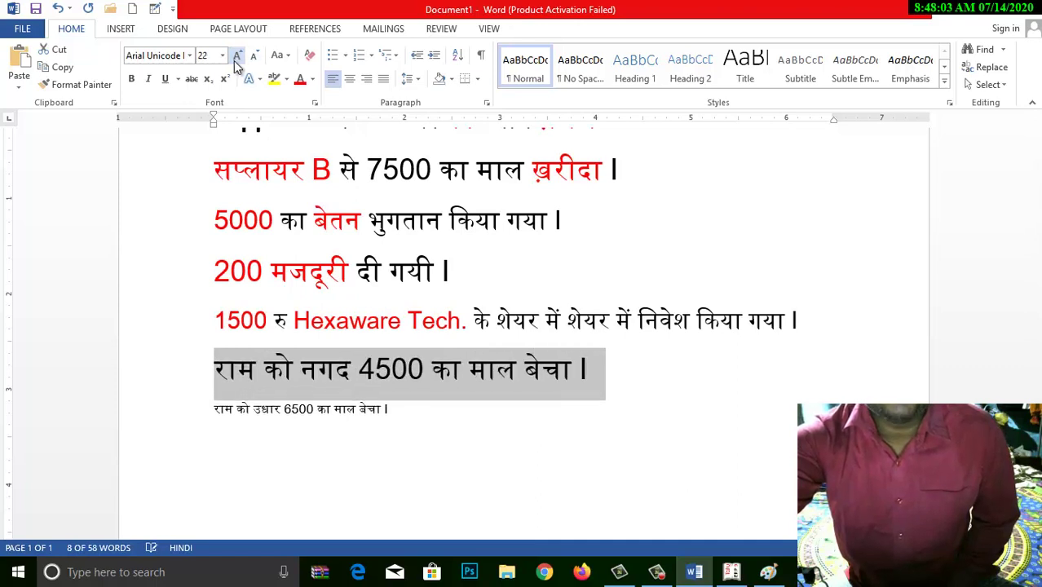
click(417, 381)
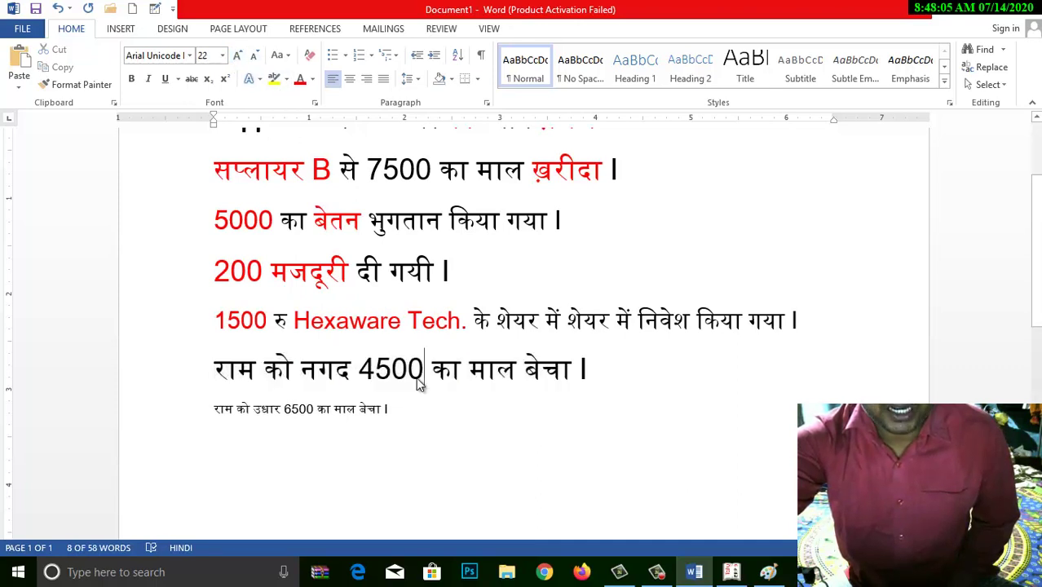
Colour the words नगद and बेचा red in the sixth transaction line.
double_click(316, 371)
click(299, 79)
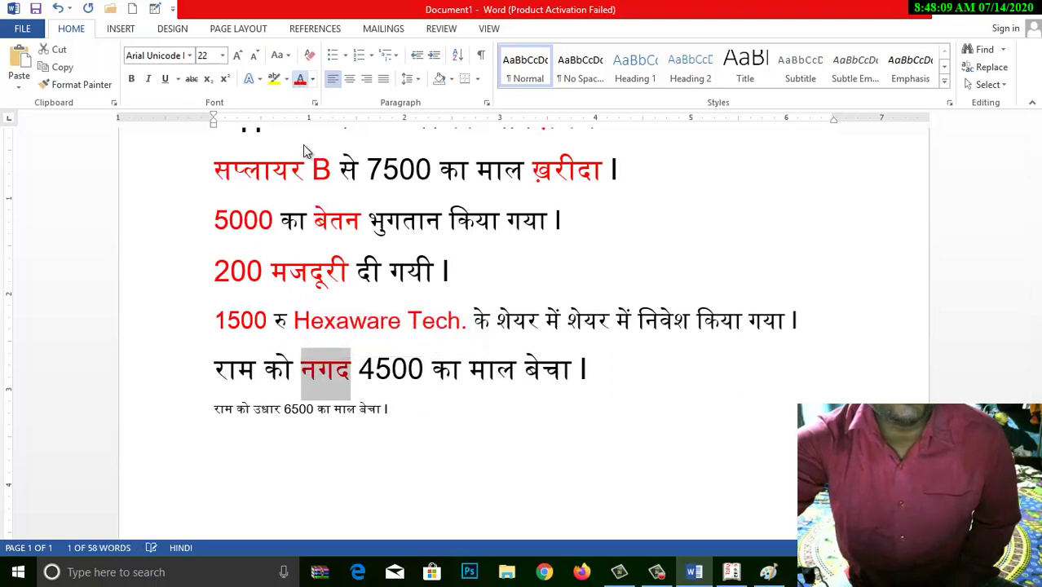
click(273, 375)
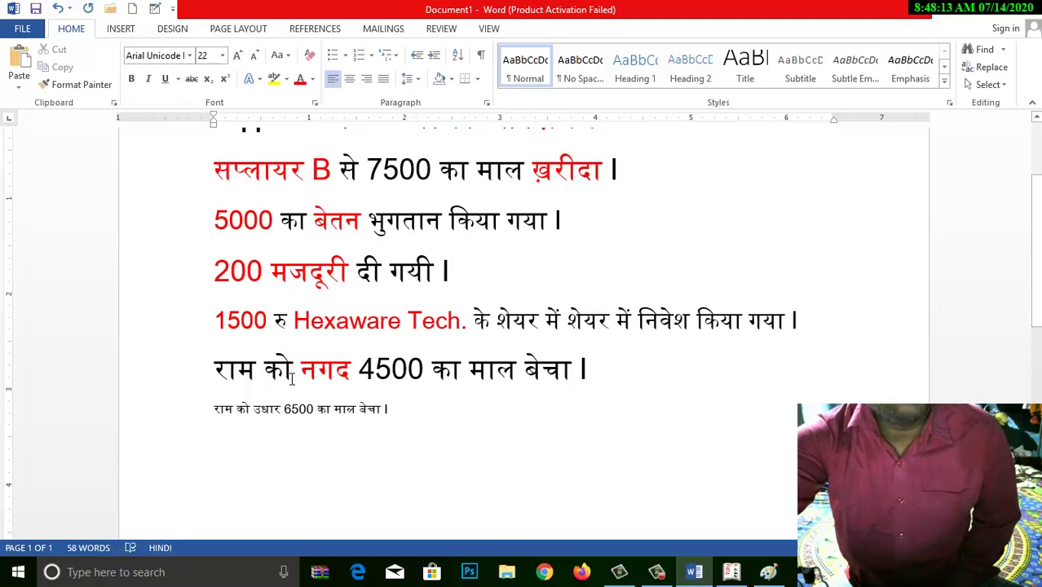
drag(354, 369, 301, 371)
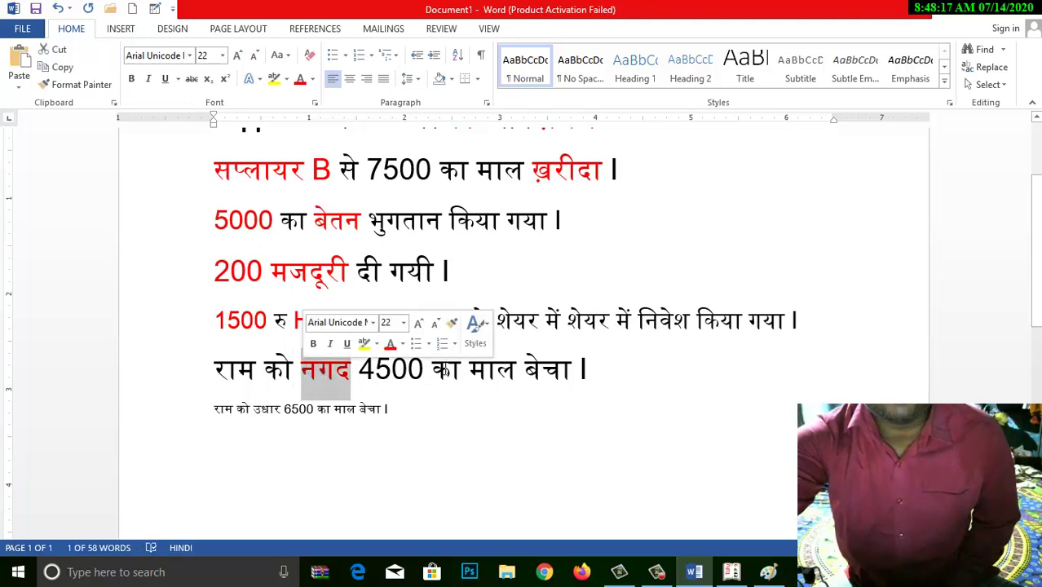
click(497, 373)
drag(525, 371, 571, 371)
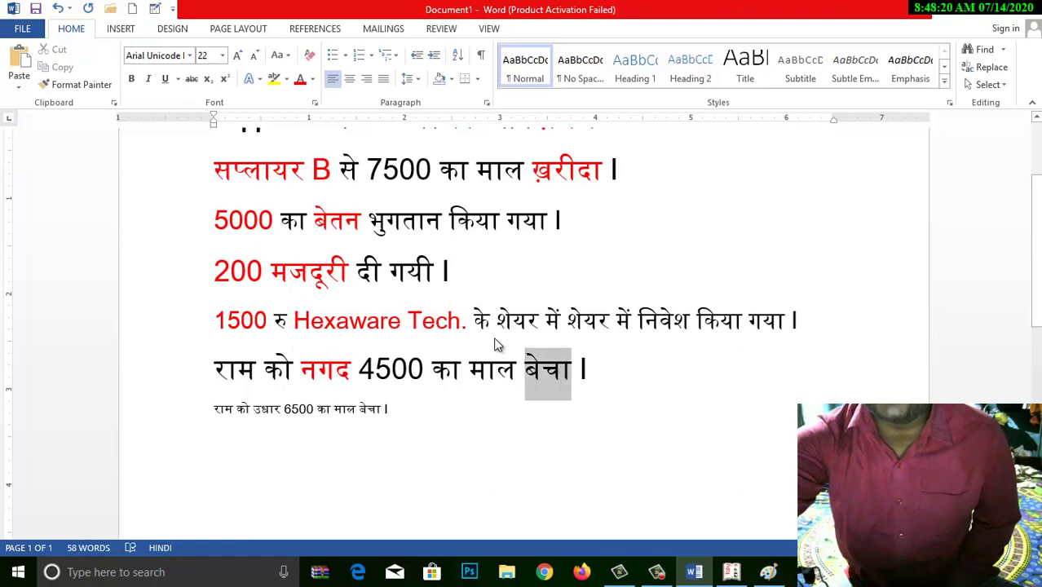
click(302, 80)
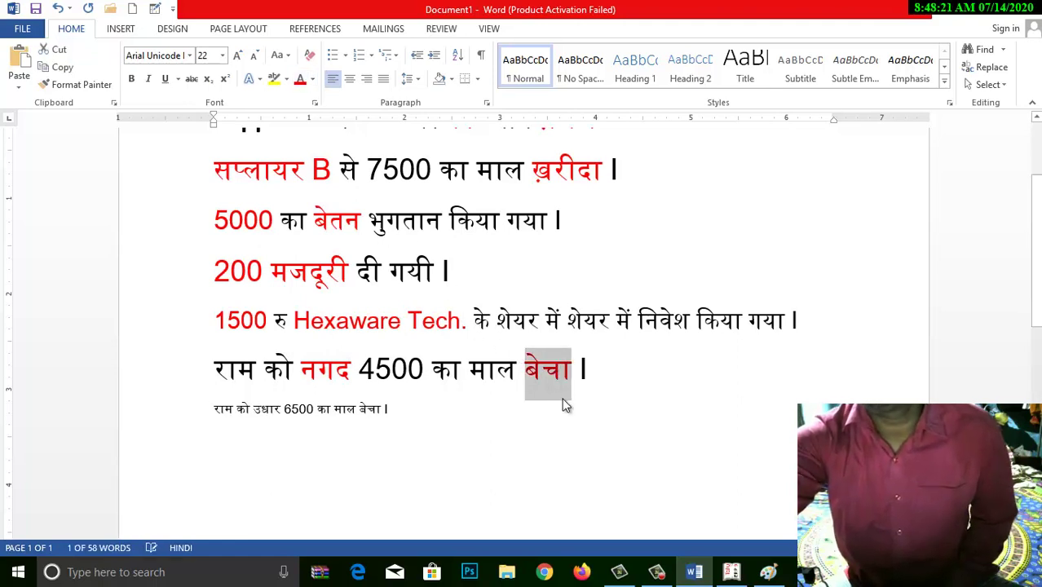
key(Right)
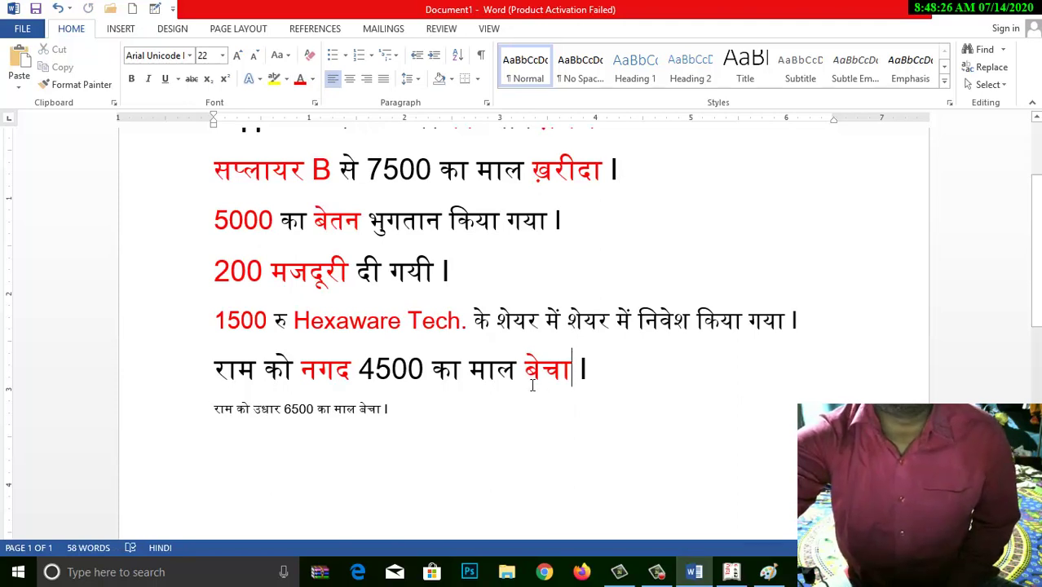
drag(352, 368, 308, 368)
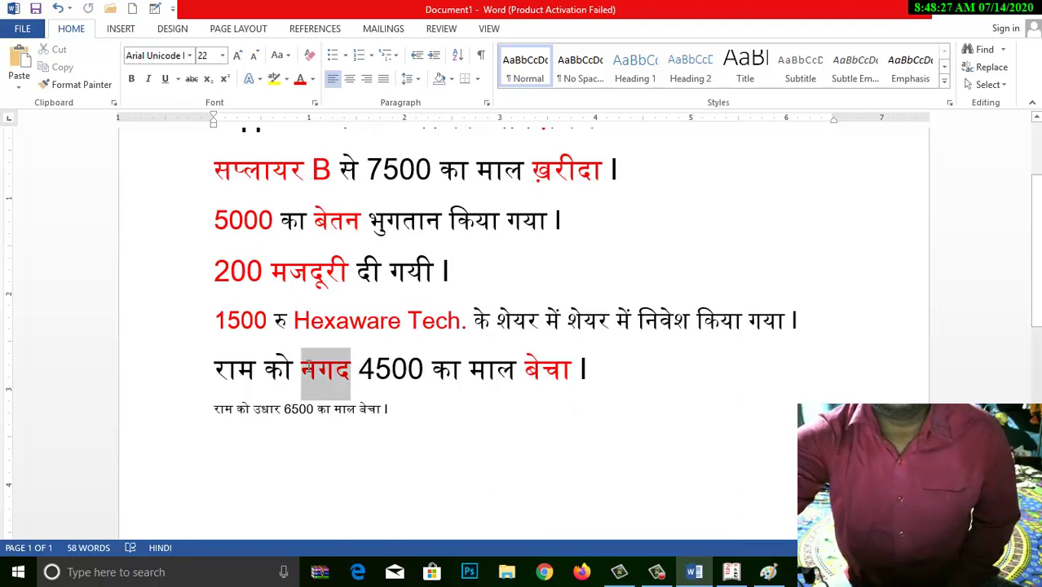
click(356, 371)
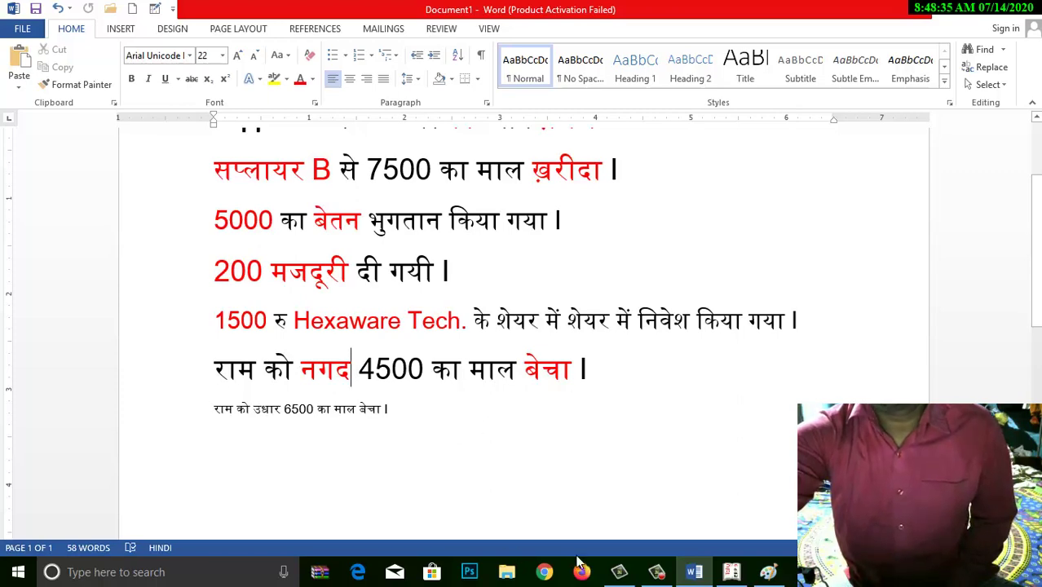
Switch to Tally.ERP 9 and start a new ledger named Sales under the Sales Accounts group.
click(731, 572)
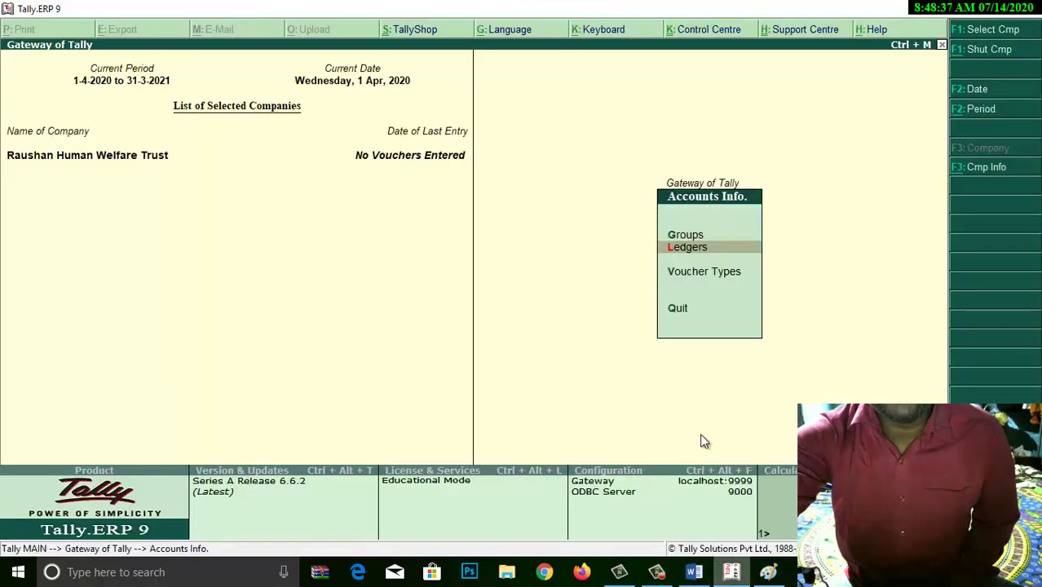
key(Return)
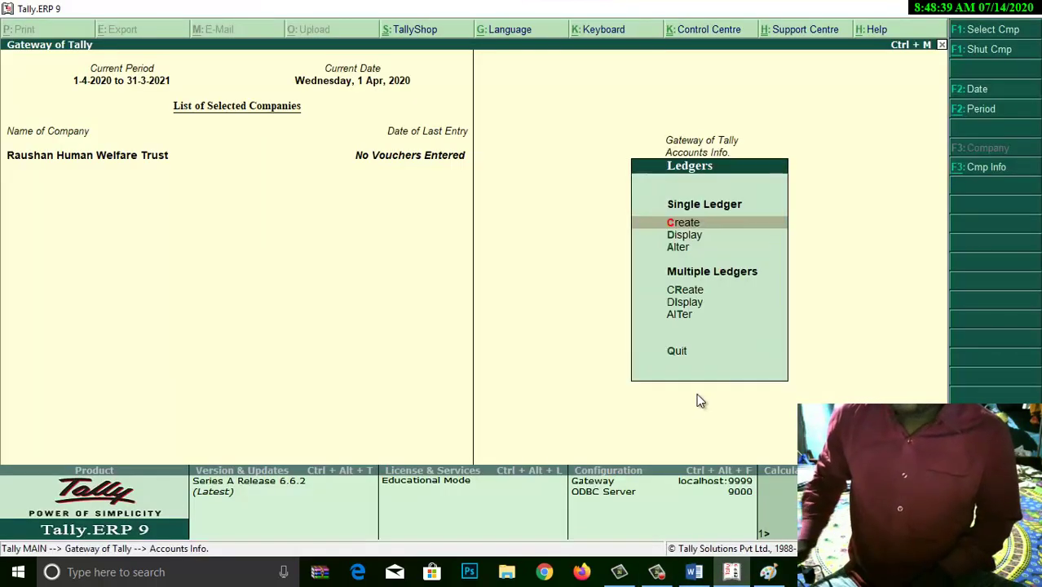
key(Return)
text(Sales)
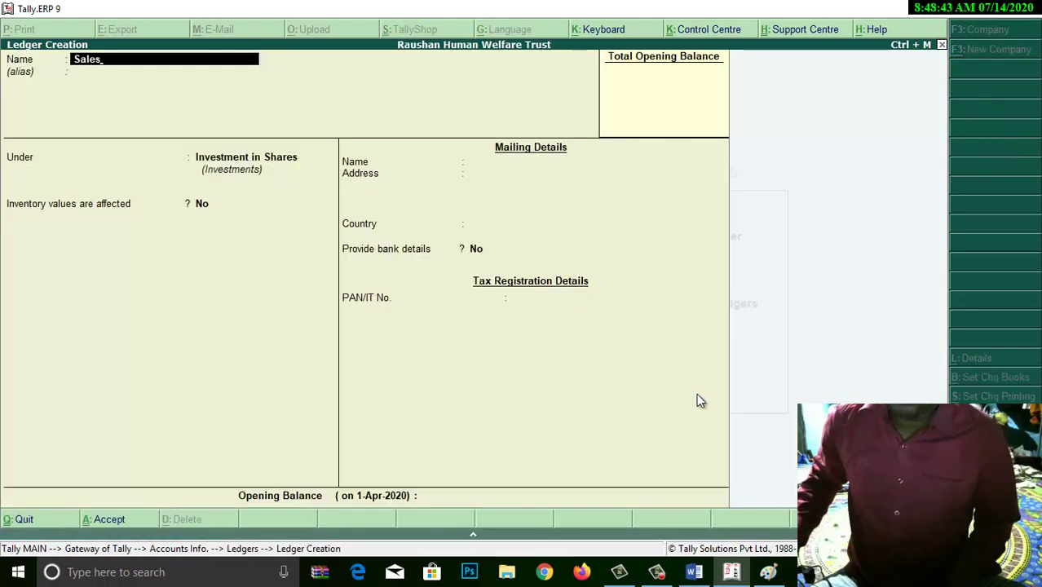
key(Return)
key(Return)
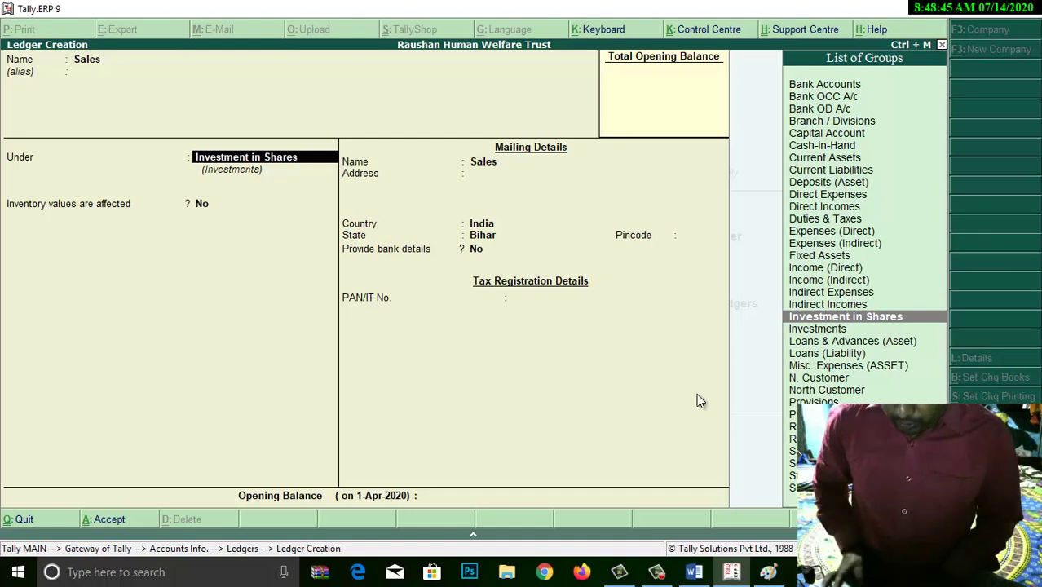
text(Sales Accounts)
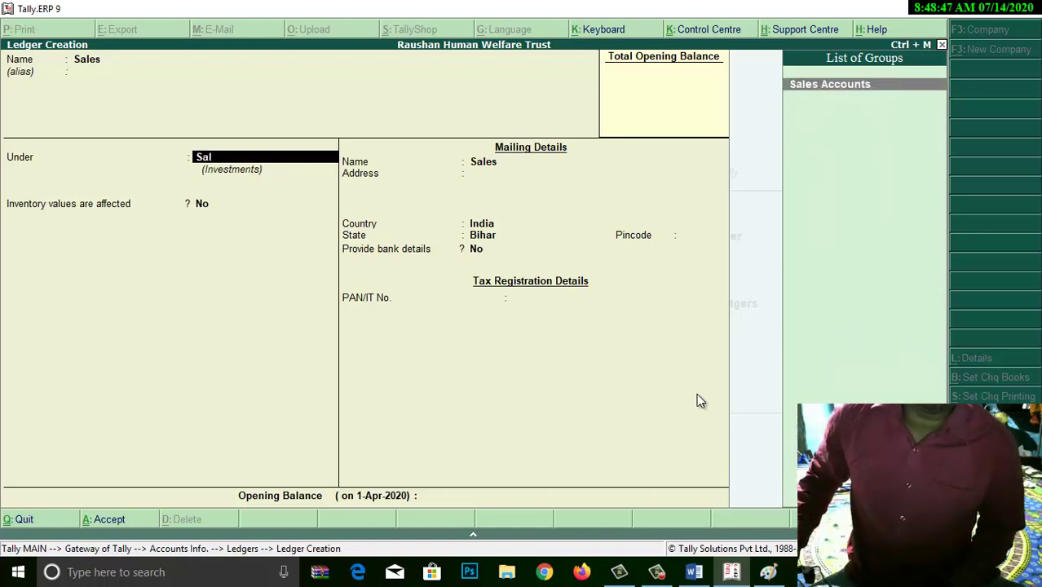
key(Return)
Keep inventory values affected at Yes and the ledger type at Not Applicable, save the Sales ledger, and leave ledger creation.
key(Return)
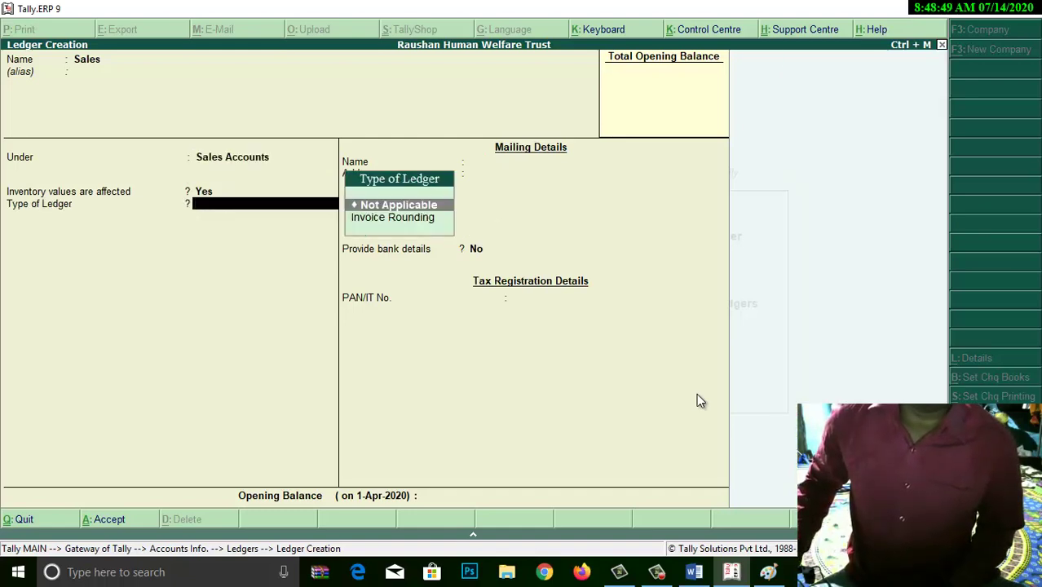
key(Return)
key(Return)
key(Return)
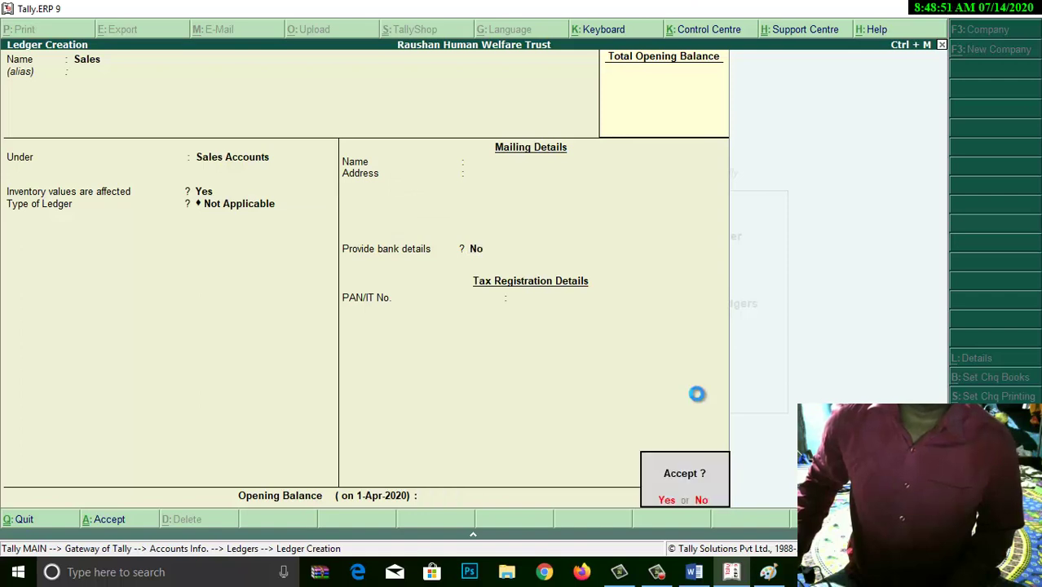
key(Return)
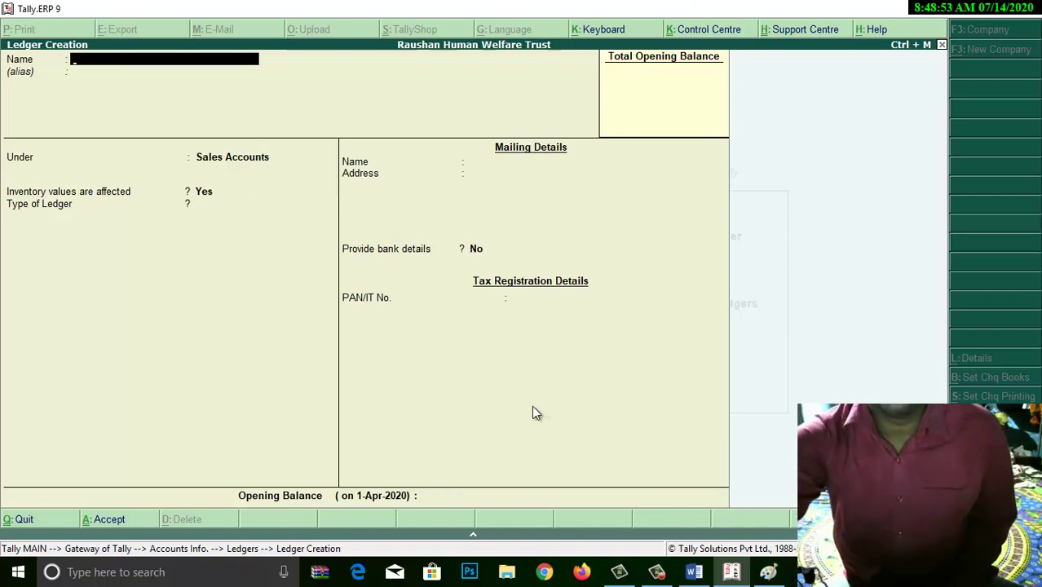
key(Escape)
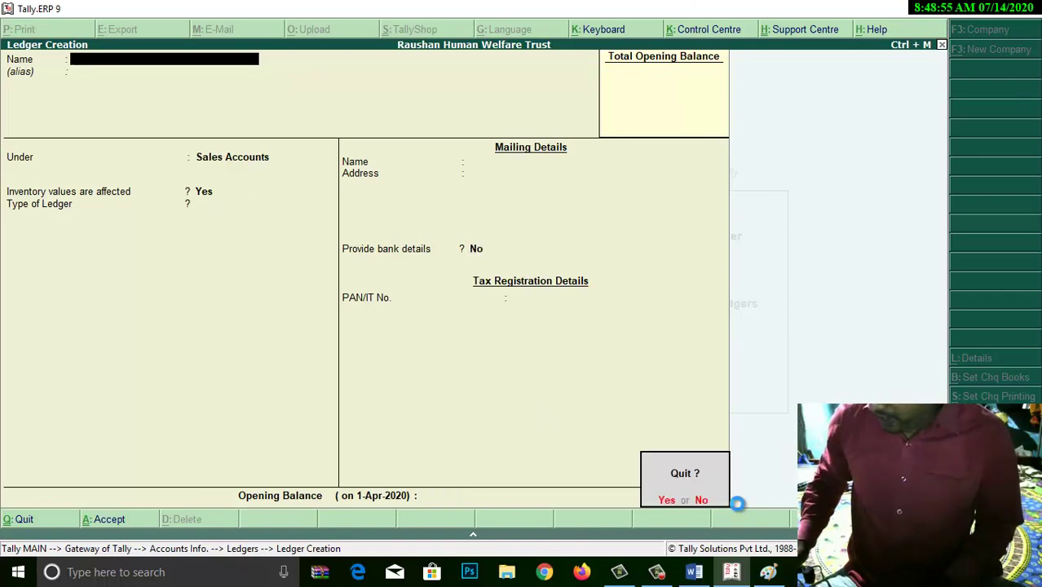
key(Return)
Display the list of ledgers, look through the entries between Cash and Sales, and return to the Gateway of Tally.
key(Down)
key(Return)
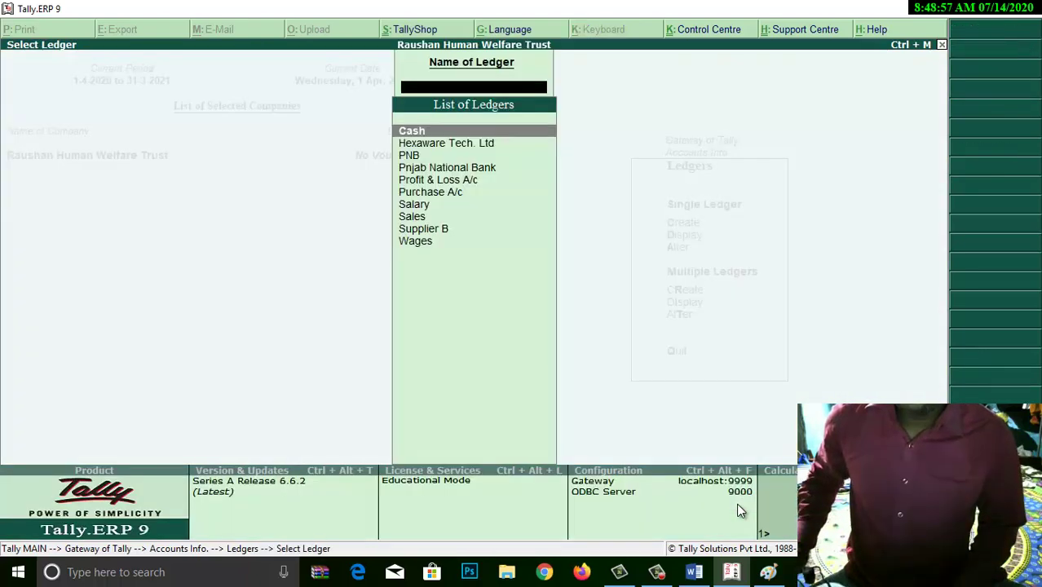
key(Down)
key(Down)
key(Down)
key(Down)
key(Down)
key(Down)
key(Down)
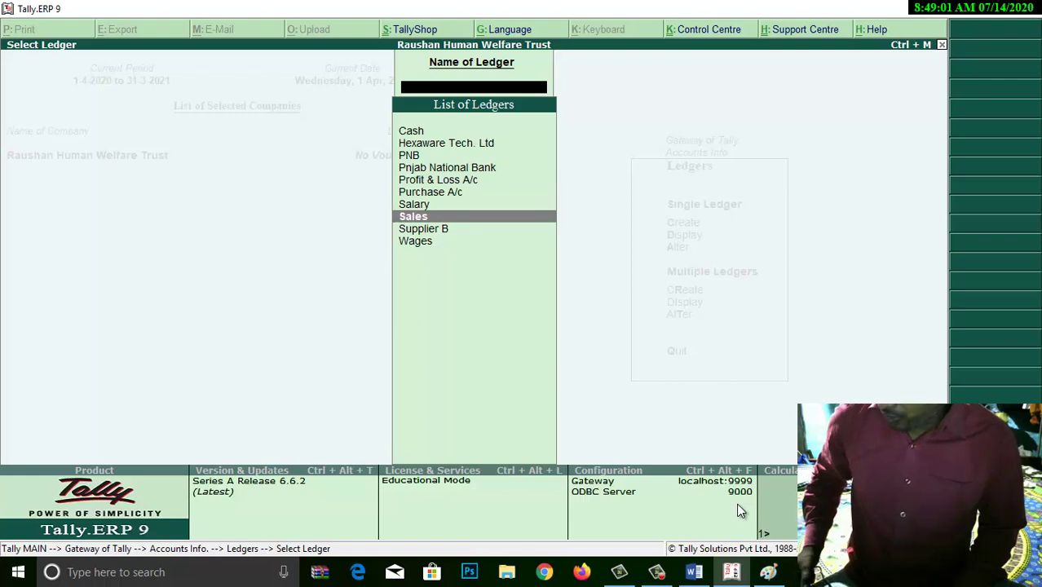
key(Up)
key(Up)
key(Up)
key(Up)
key(Up)
key(Up)
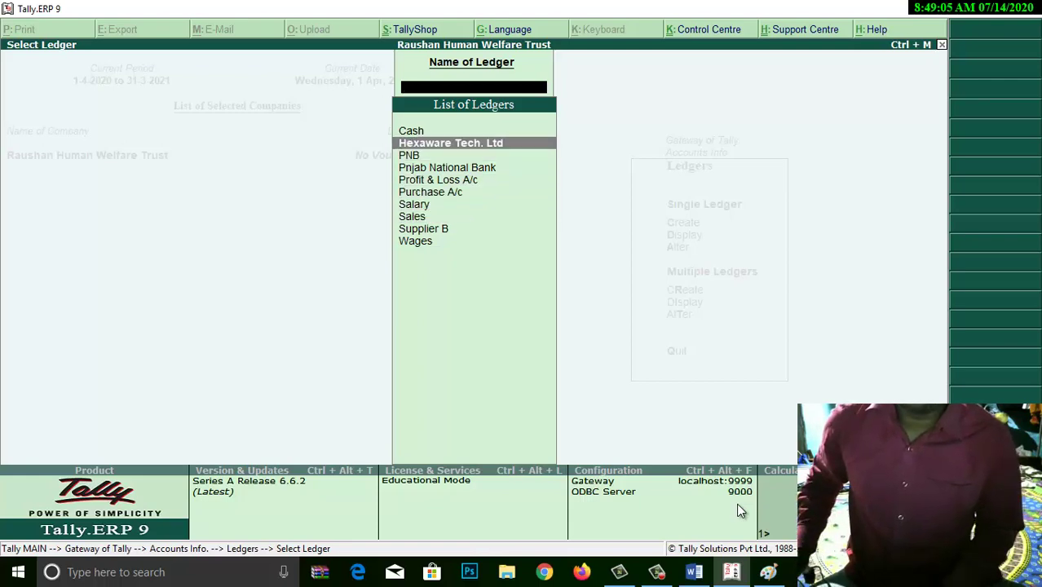
key(Escape)
key(Escape)
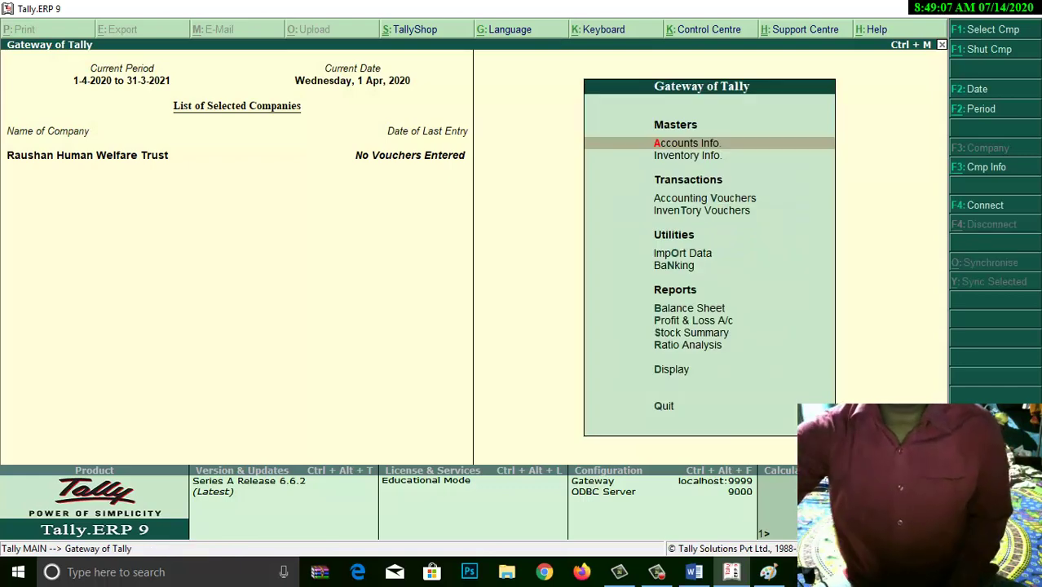
Switch to Word and enlarge the seventh transaction line, about the 6500 credit sale, to font size 18.
click(693, 572)
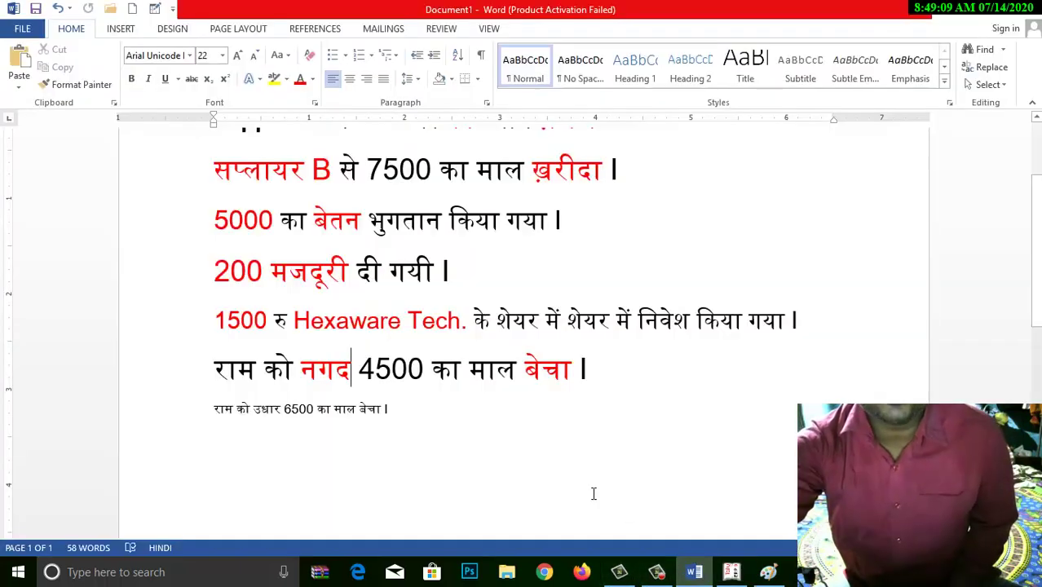
drag(400, 413, 181, 410)
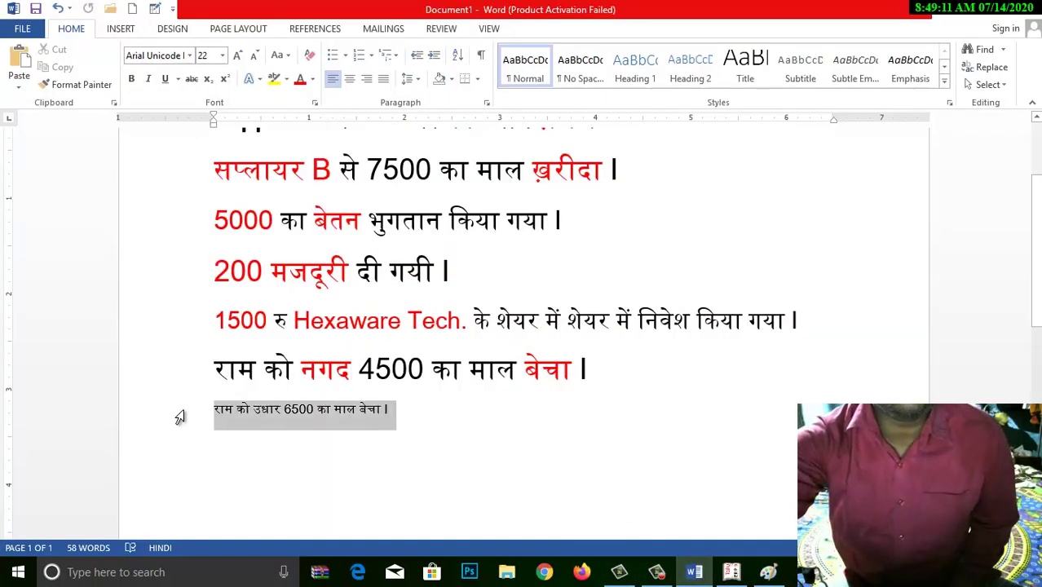
click(238, 57)
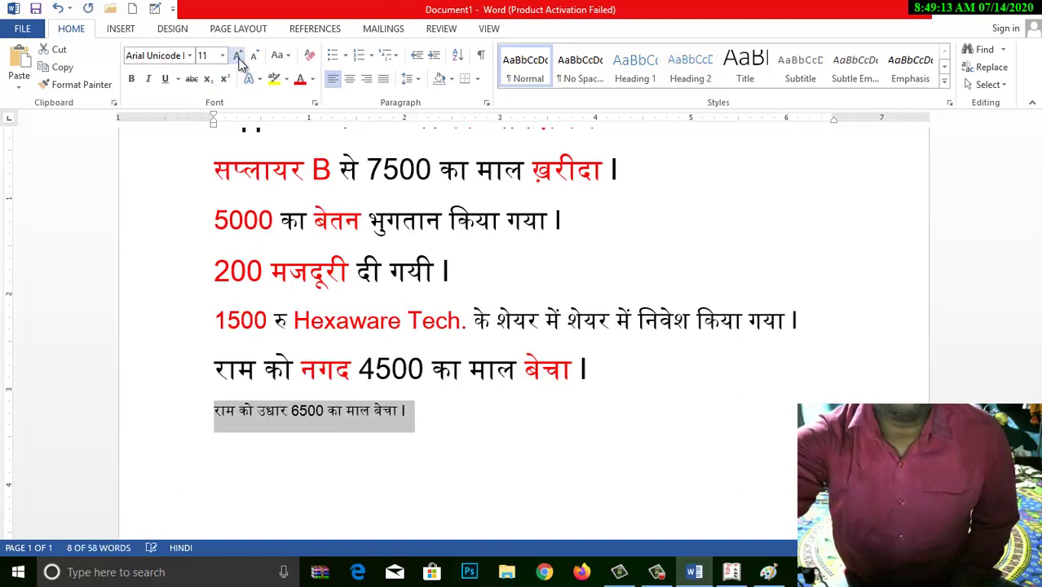
click(237, 57)
click(237, 57)
click(238, 57)
click(237, 57)
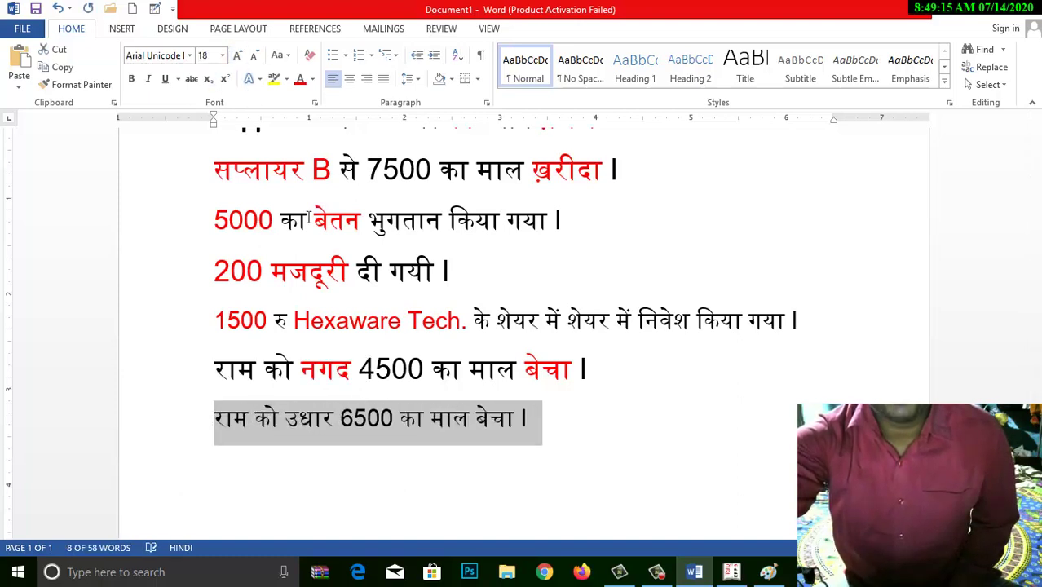
Colour the customer's name and the word बेचा red in the seventh transaction line.
click(393, 419)
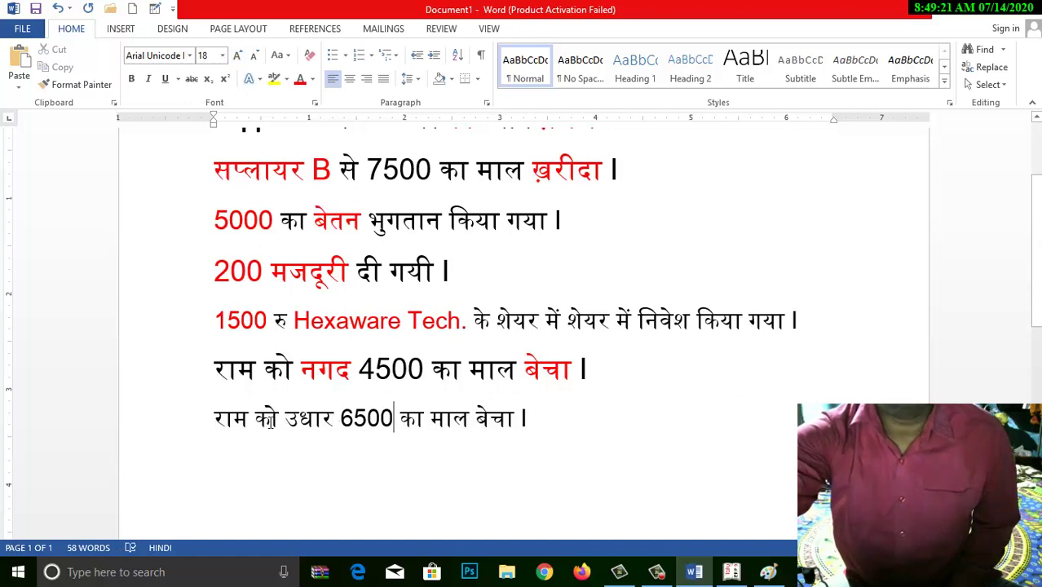
drag(255, 418, 210, 413)
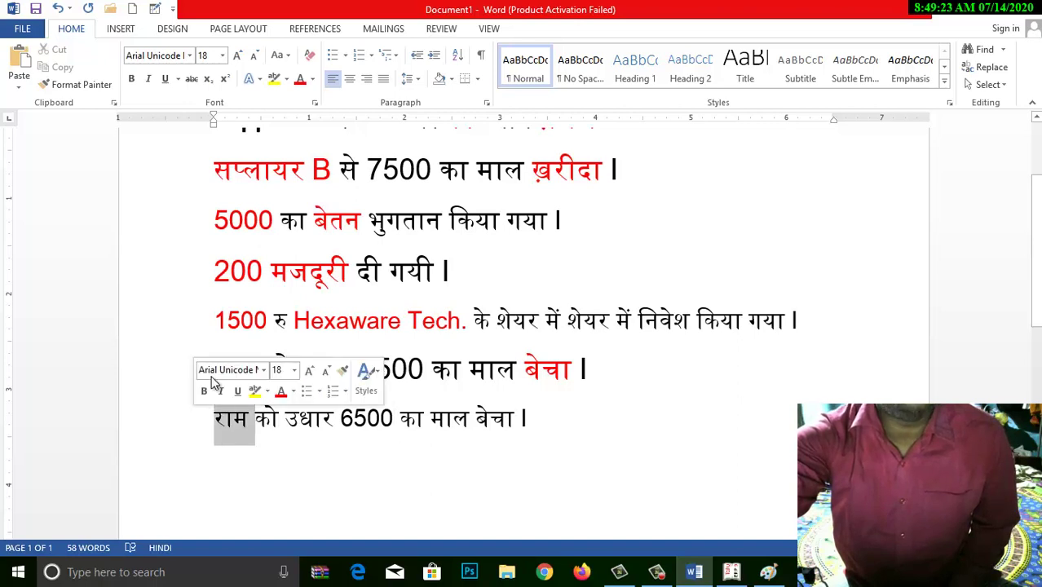
click(299, 80)
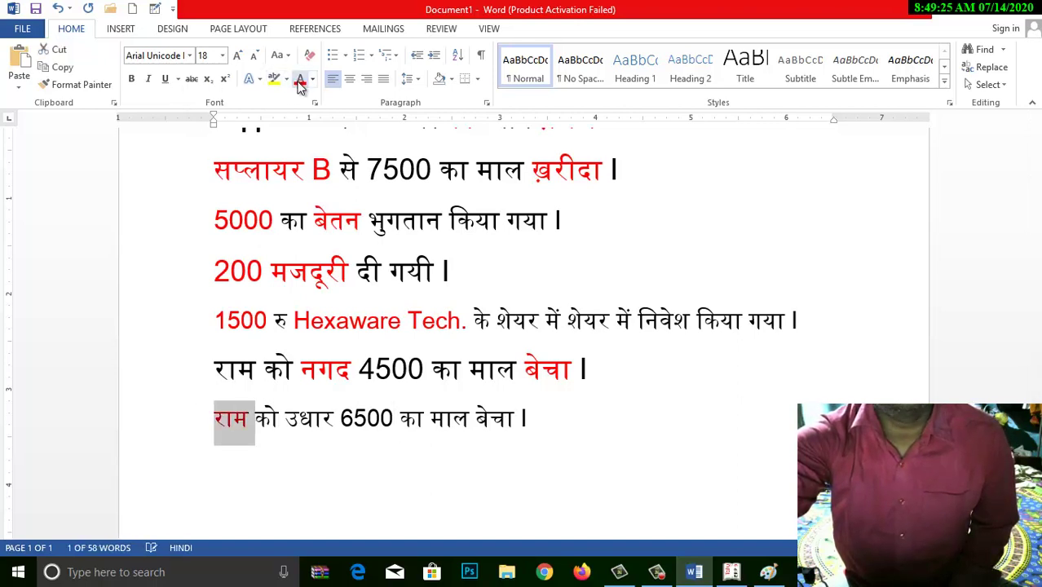
click(424, 417)
drag(475, 418, 515, 418)
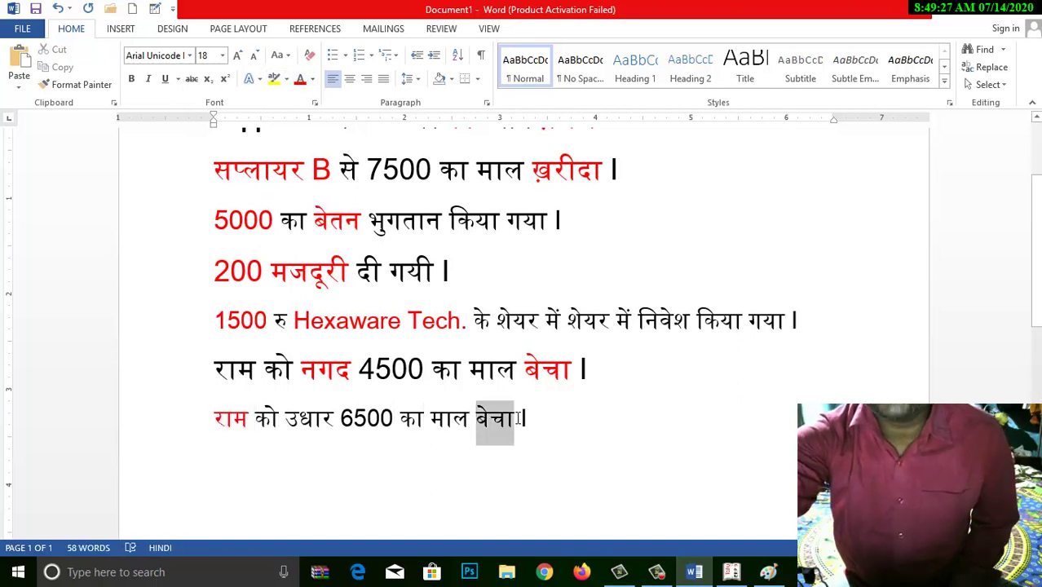
click(302, 82)
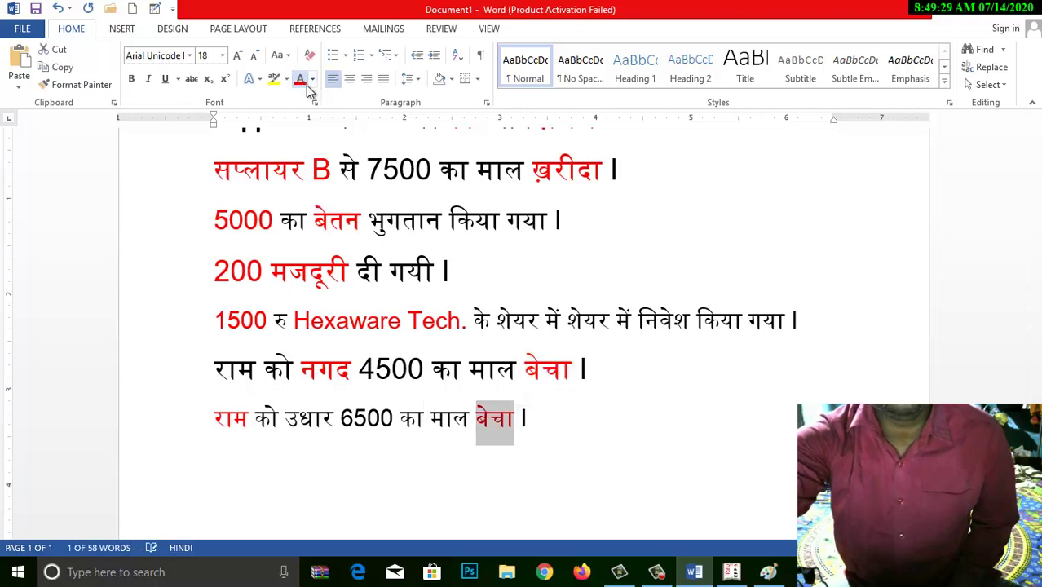
click(488, 490)
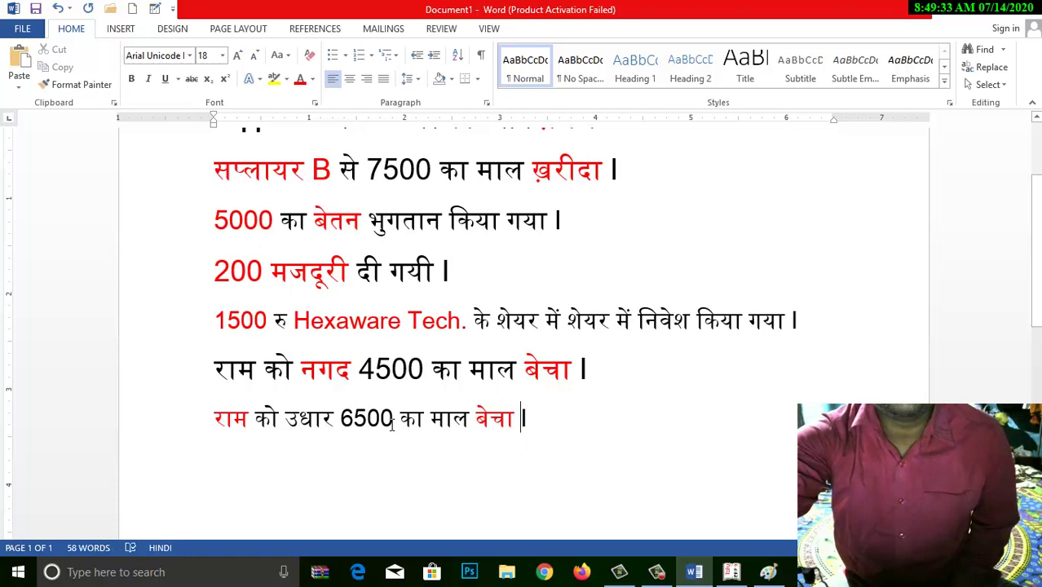
drag(256, 418, 205, 419)
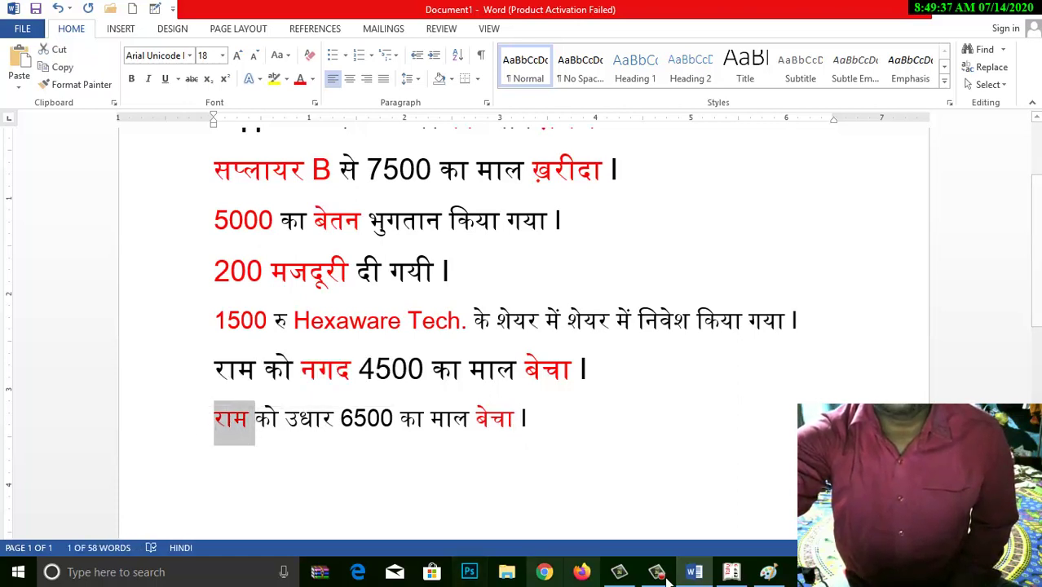
Switch to Tally.ERP 9 and start a ledger with the customer's name plus A/c, placed under Sundry Debtors.
click(731, 573)
key(Return)
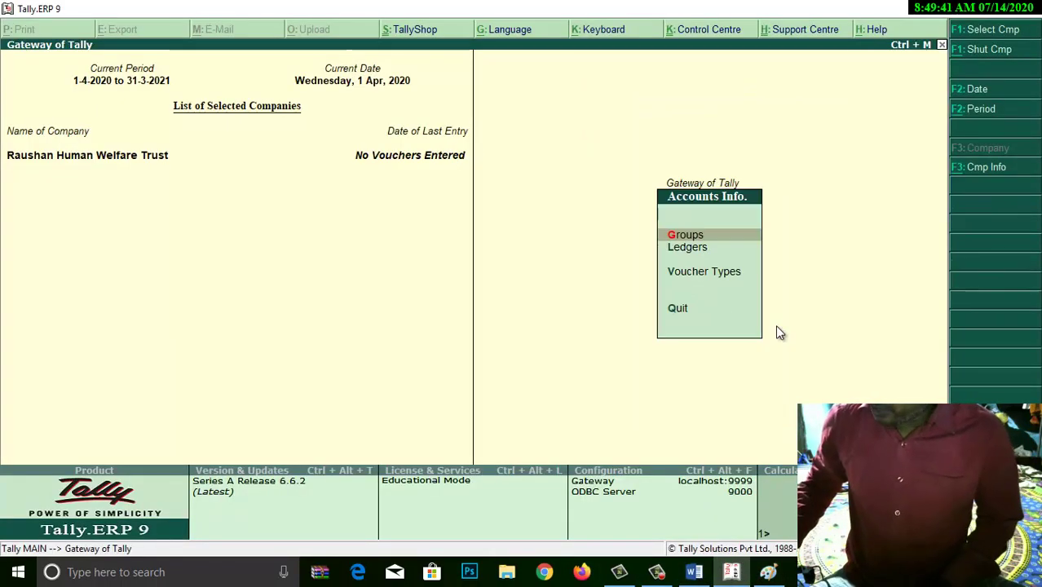
key(Down)
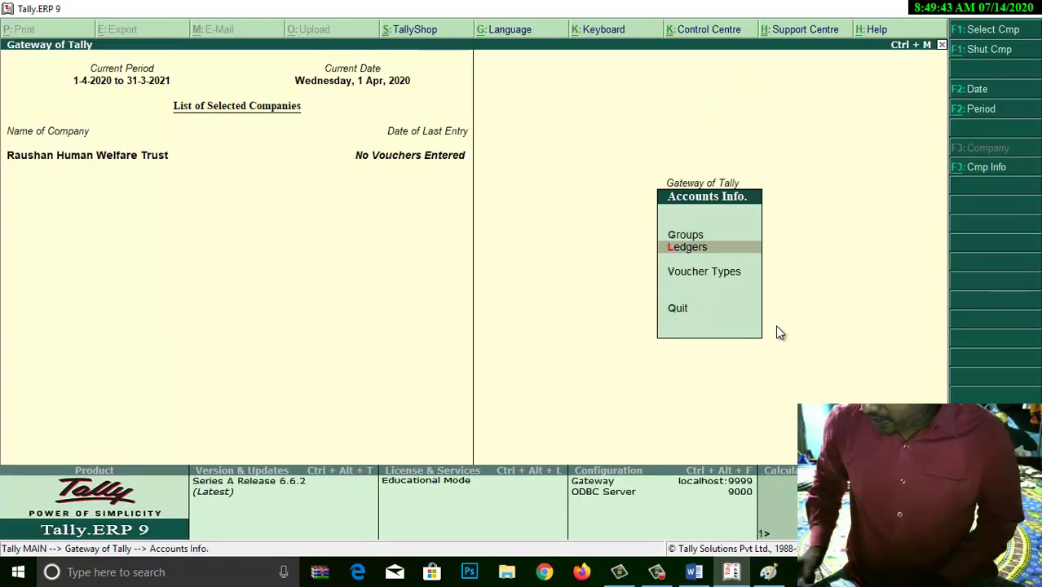
key(Return)
key(Return)
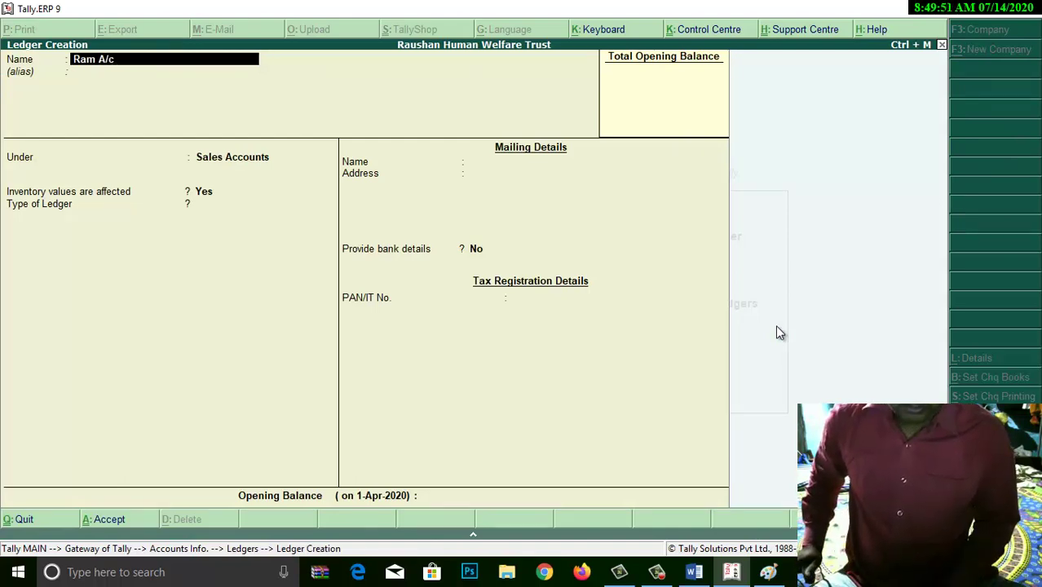
key(Return)
key(Return)
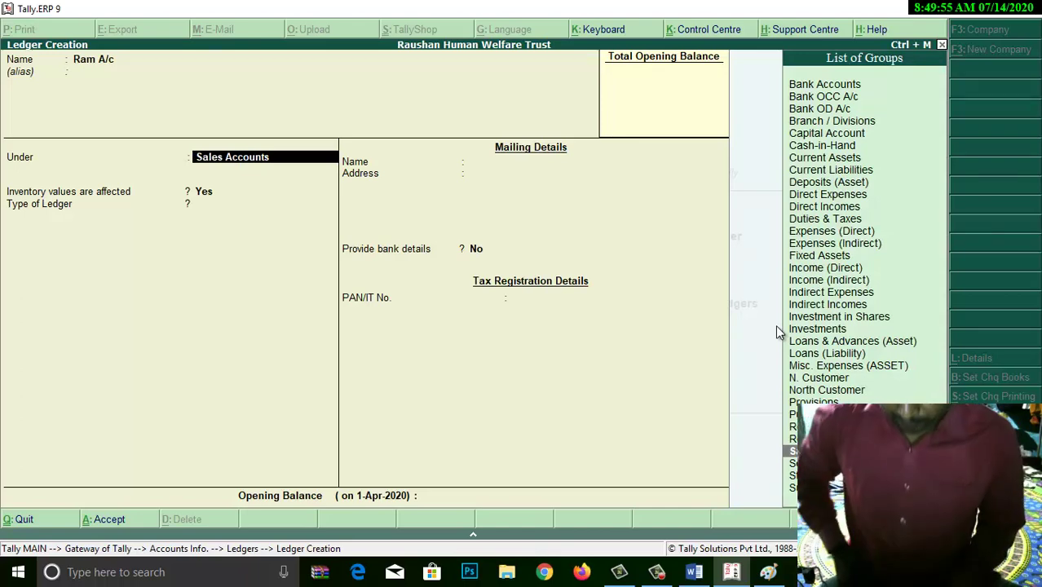
text(Deb)
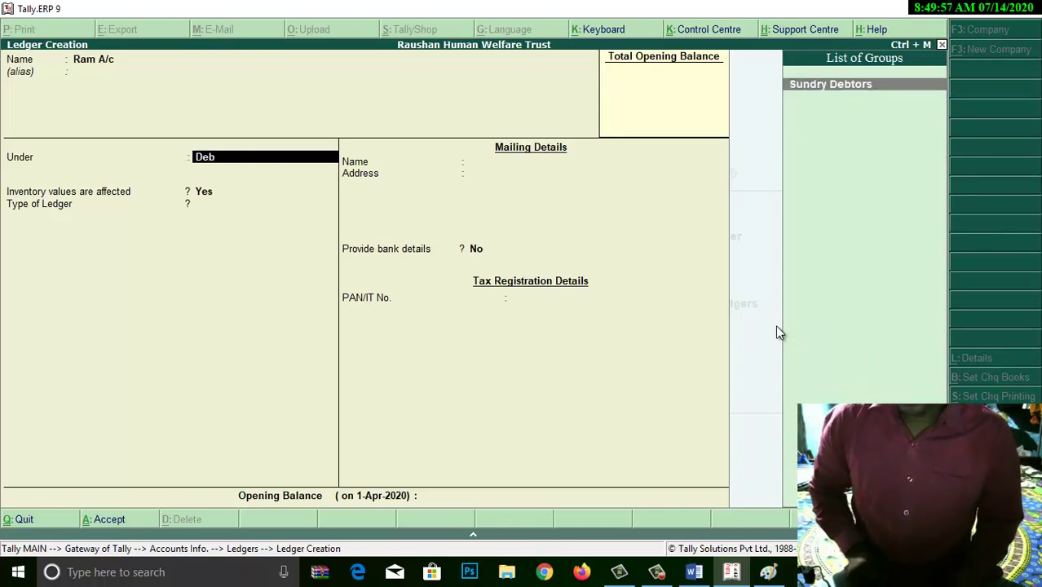
key(Return)
Keep bill-by-bill balances at No and inventory effect at Yes, and enter the customer's address, keeping India and Bihar.
key(Return)
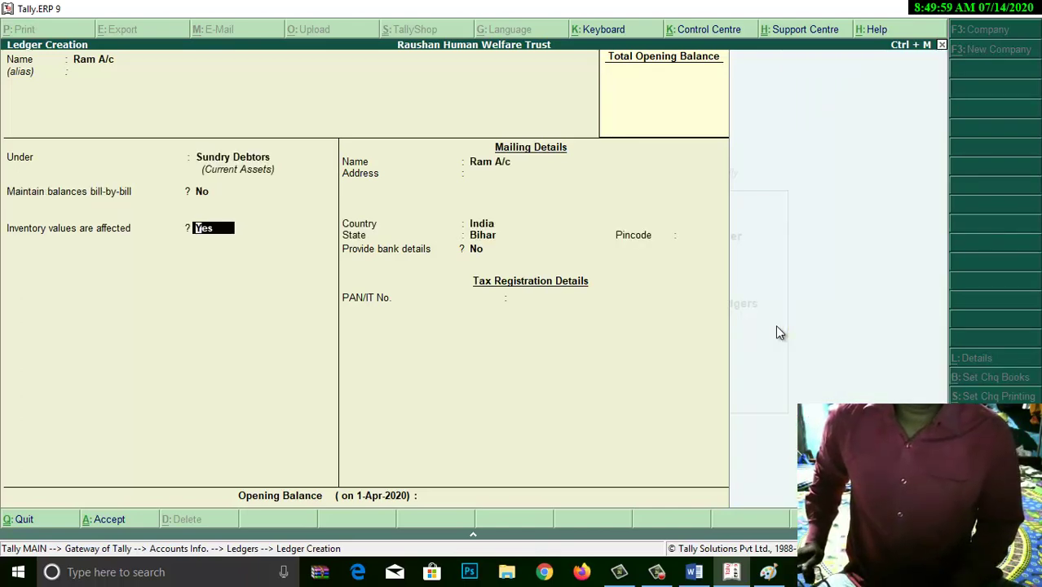
key(Return)
key(Return)
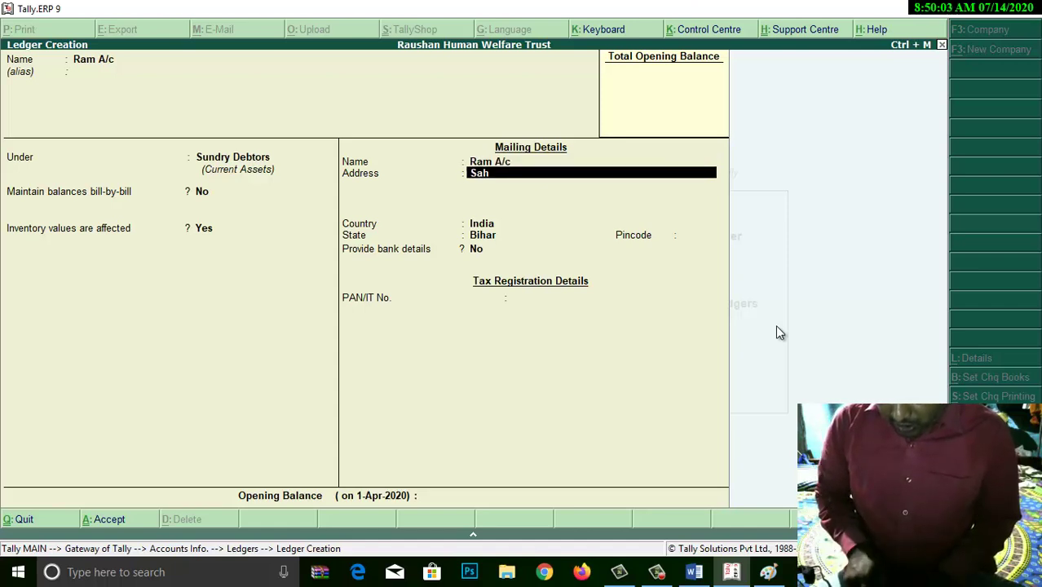
text(Saharg)
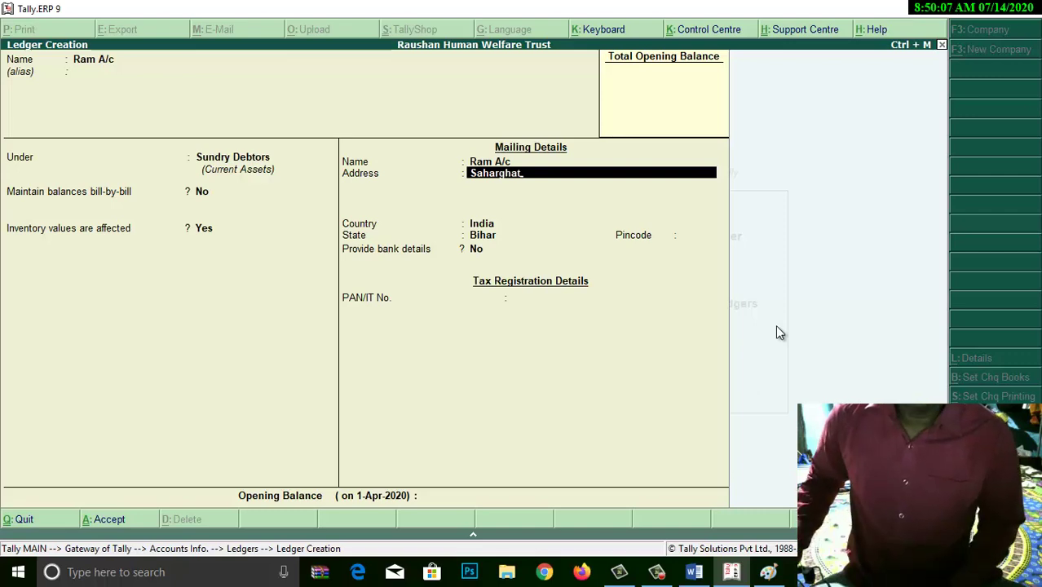
text(hat)
key(Return)
key(Return)
key(Return)
key(Return)
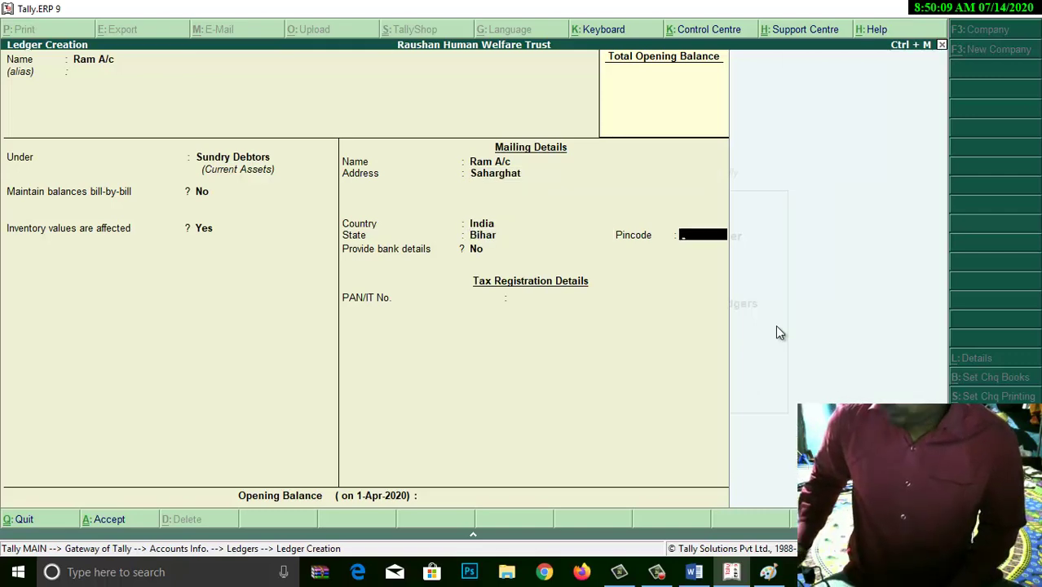
Enter the customer's postal pincode, keep bank details at No and the PAN/IT number empty, and save the customer ledger.
text(847308)
key(Return)
key(Return)
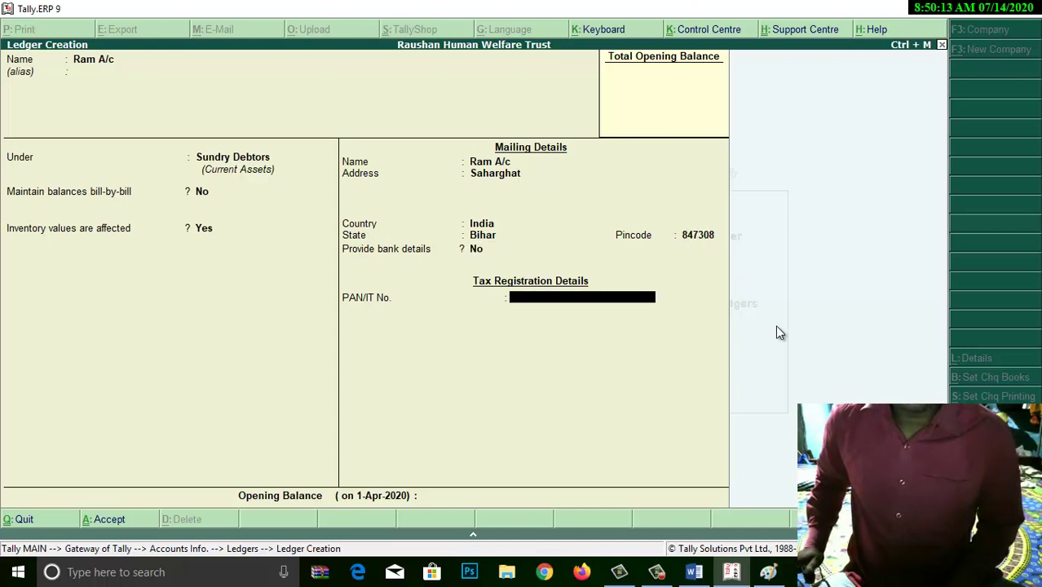
key(Return)
key(Return)
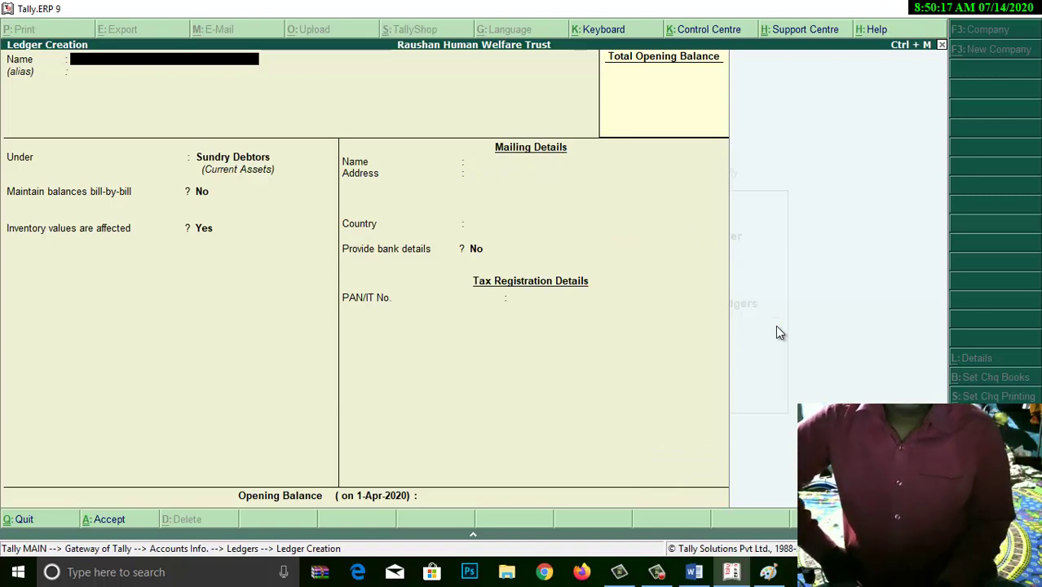
Leave ledger creation and open the list of existing single ledgers for display to check the ledgers made.
key(Escape)
key(Return)
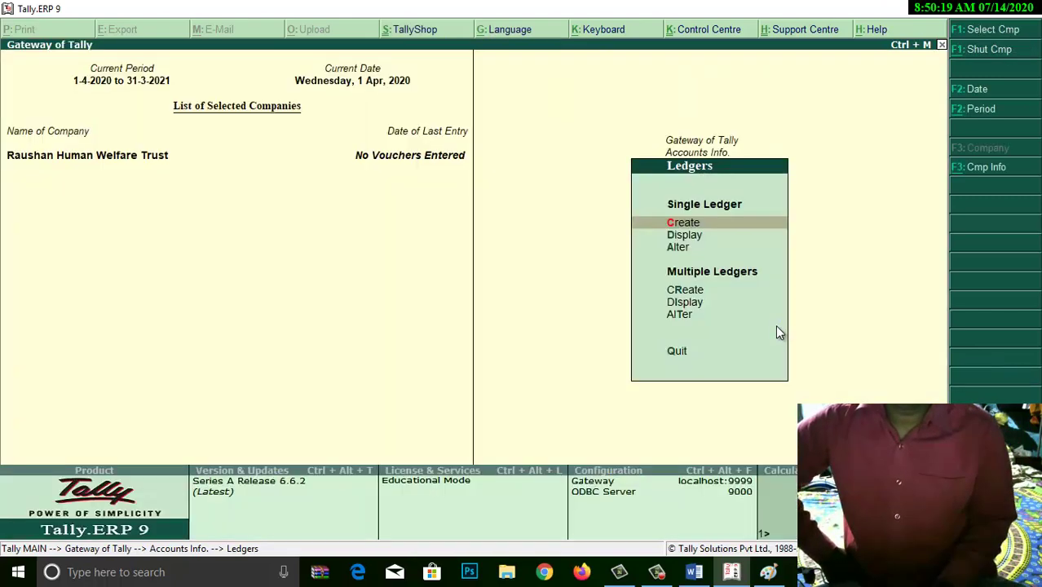
key(Escape)
key(Escape)
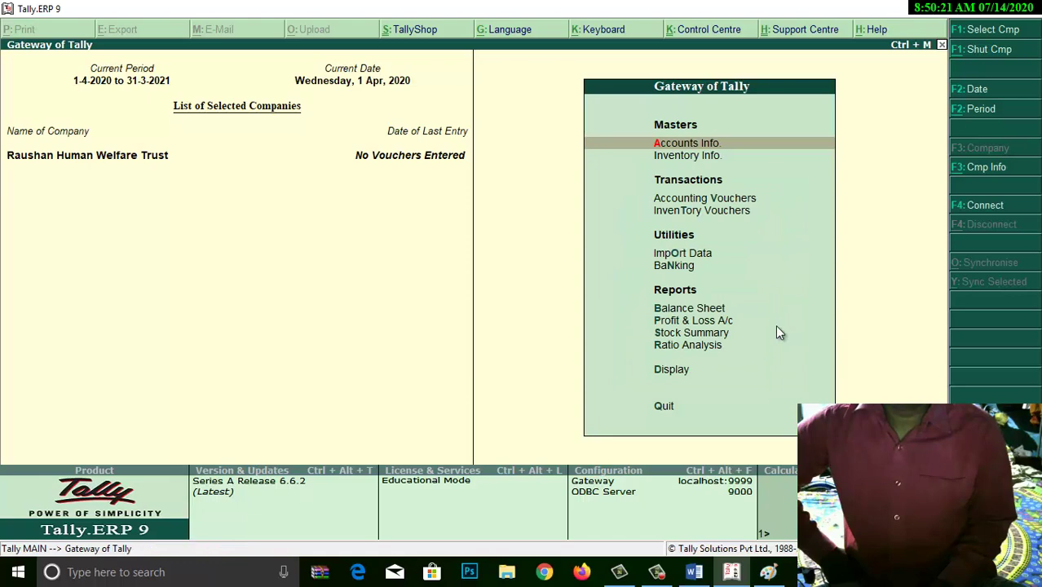
key(Return)
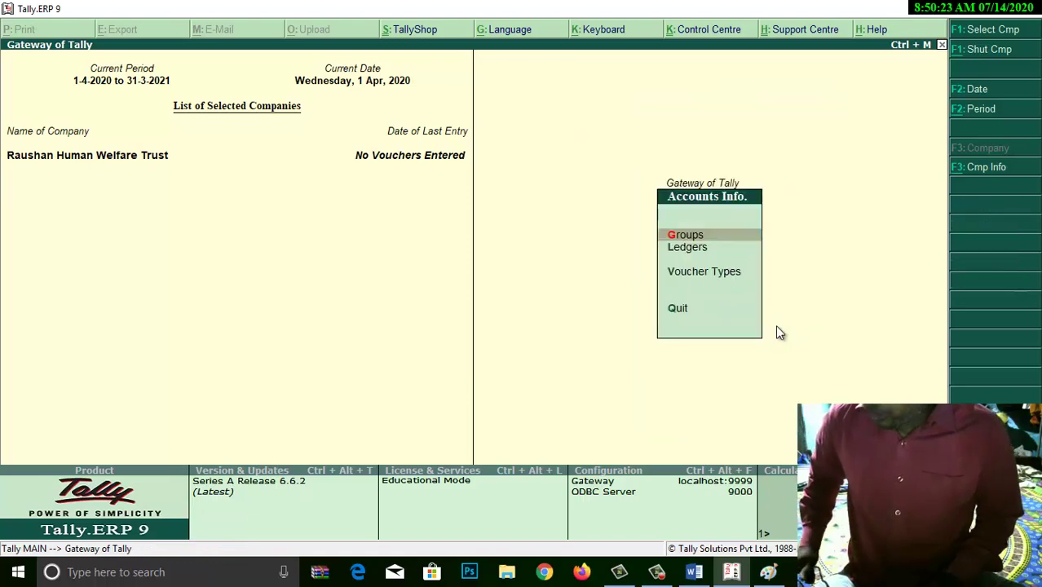
key(Down)
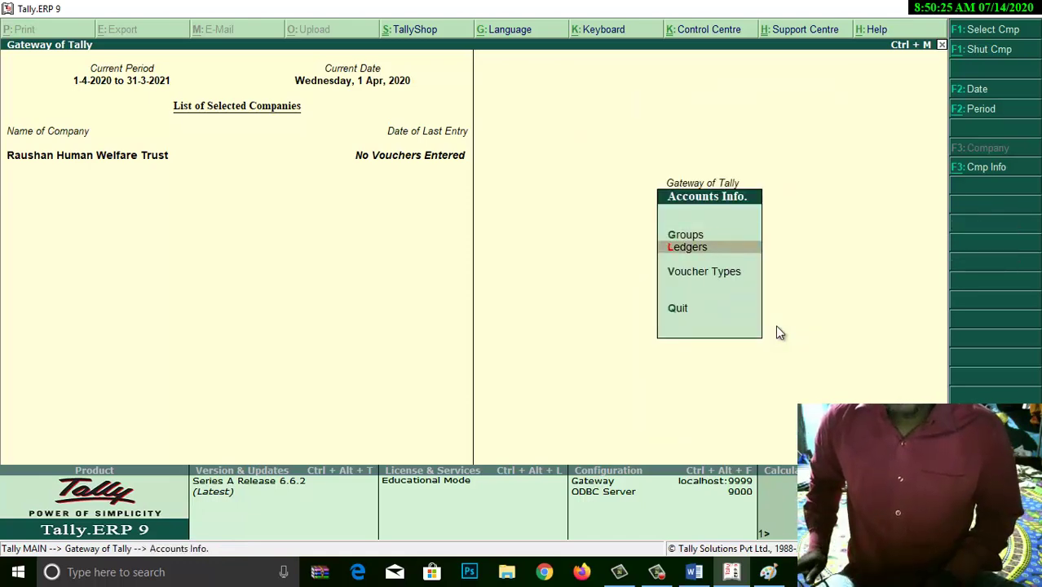
key(Return)
key(Down)
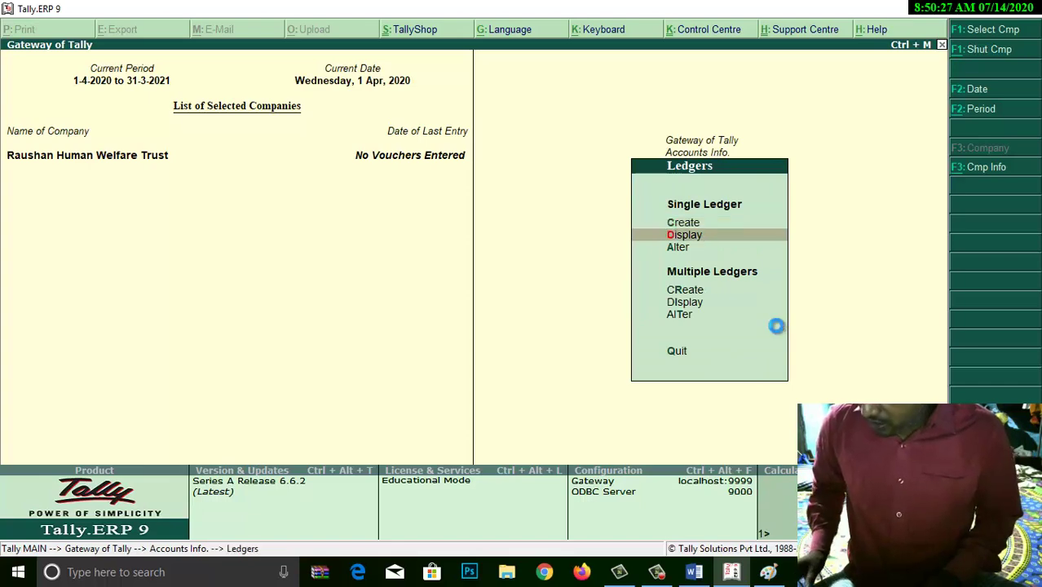
key(Return)
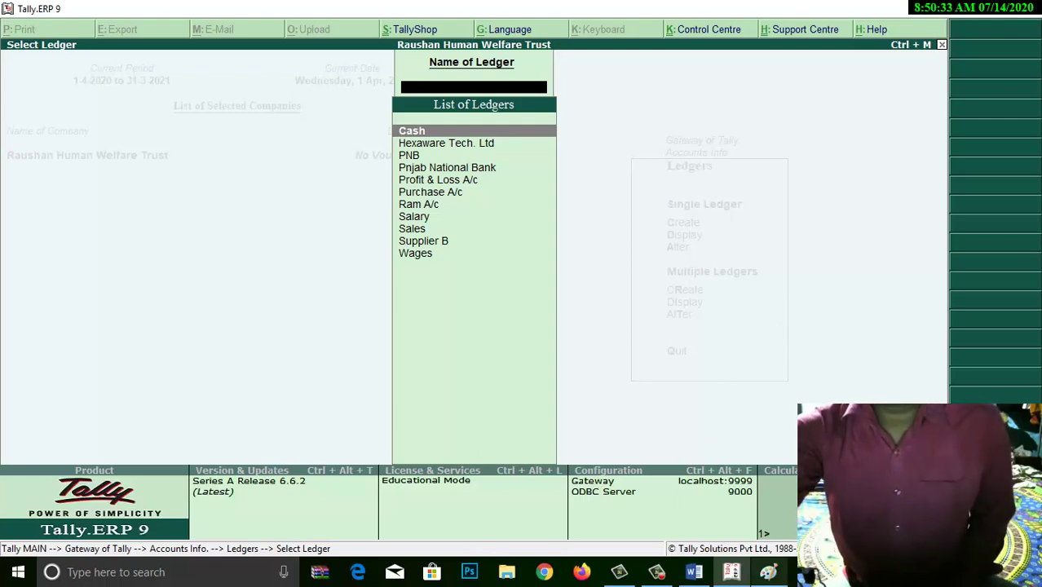
Switch to Word and review the transaction lines from the सप्लायर B purchase to the final credit sale, leaving the text deselected.
mouse_move(732, 571)
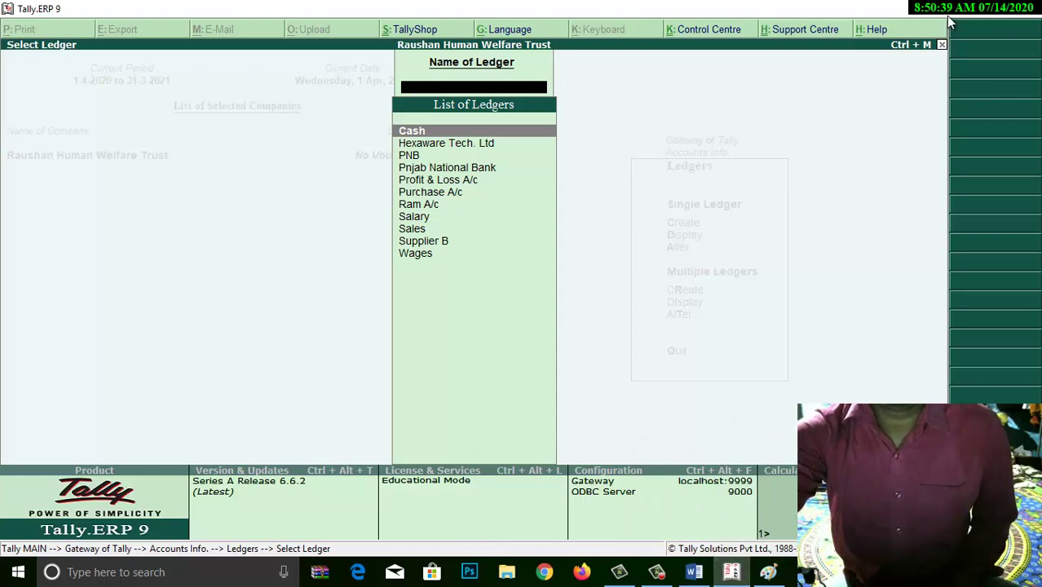
key(alt+Tab)
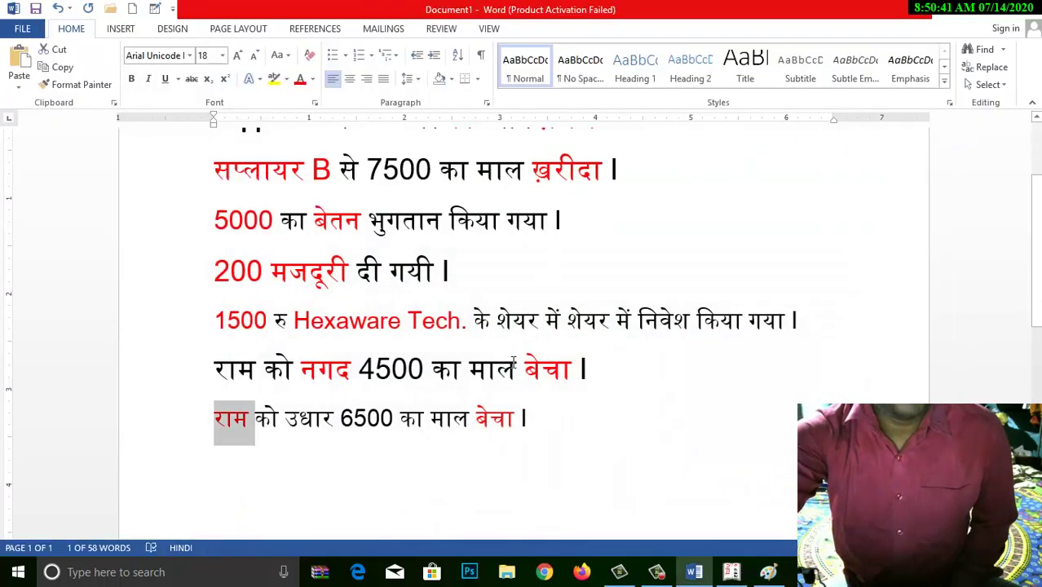
click(542, 422)
drag(538, 422, 184, 173)
click(532, 422)
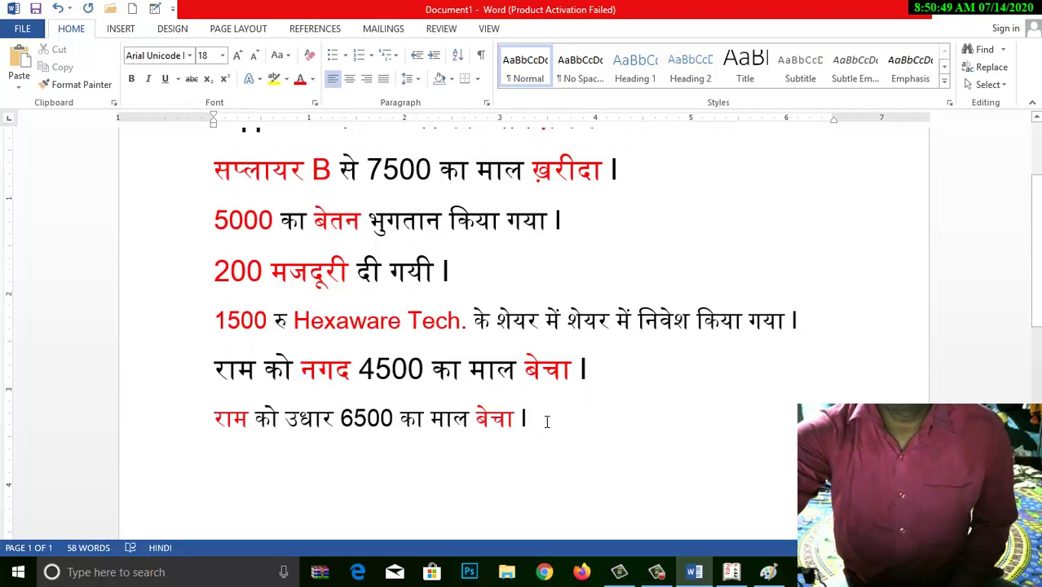
Show the Windows desktop and refresh it.
key(super+d)
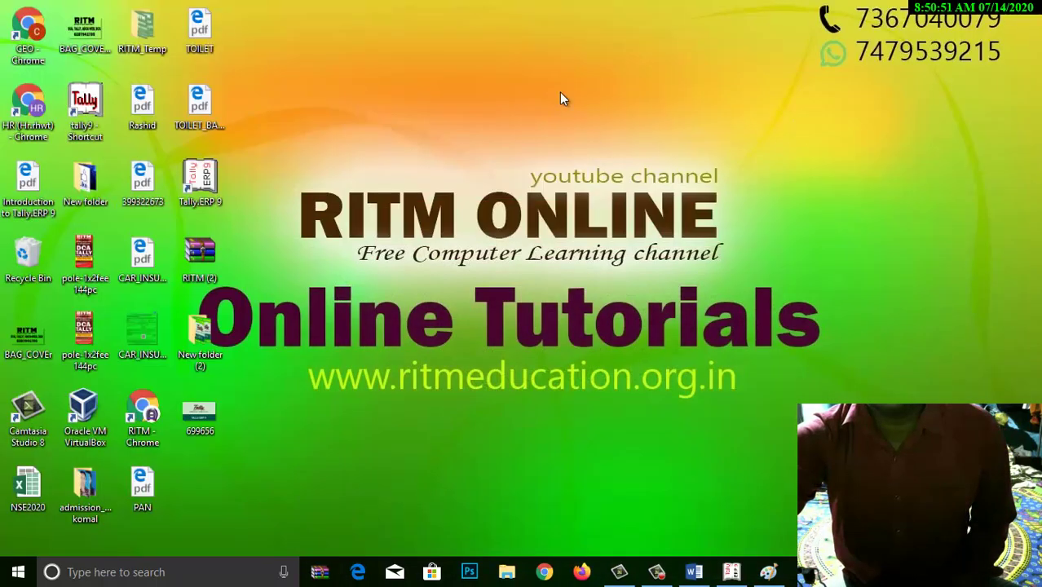
right_click(572, 98)
click(593, 135)
right_click(519, 48)
click(550, 92)
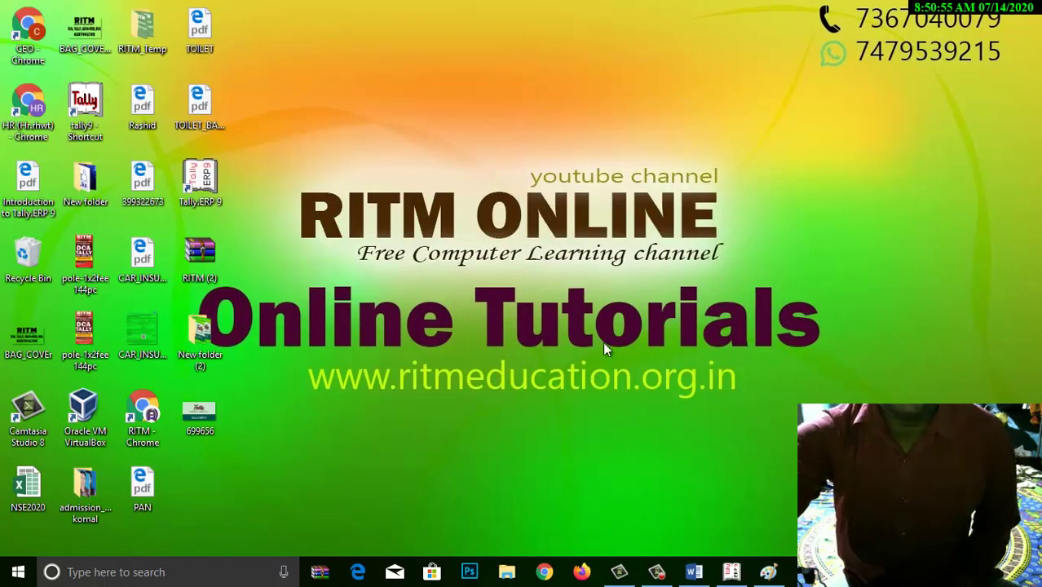